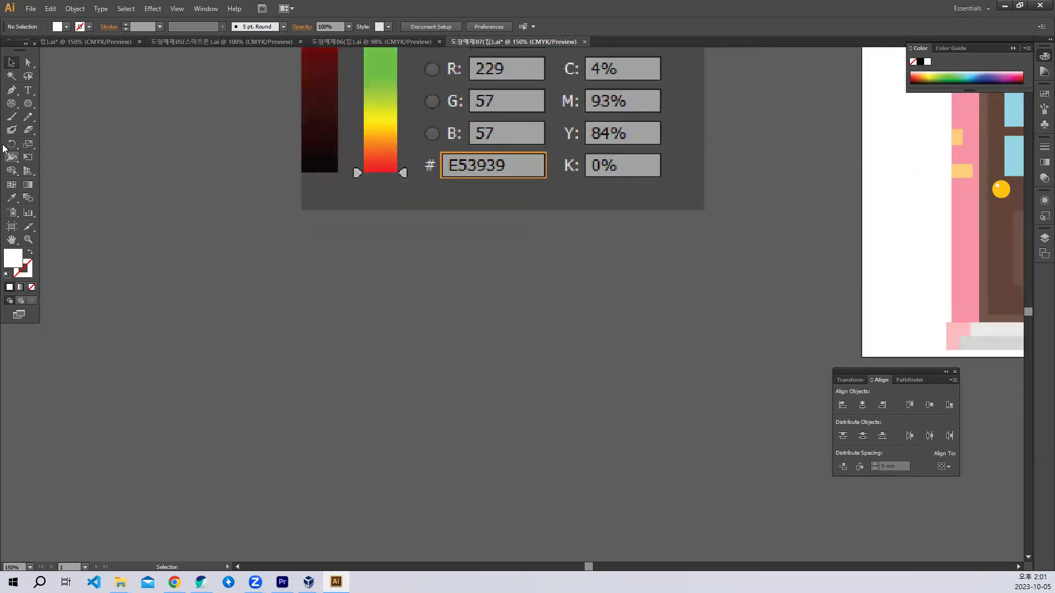
Add a text object below the colour picker image reading Red, Green and Blue on three separate lines
click(28, 90)
click(365, 281)
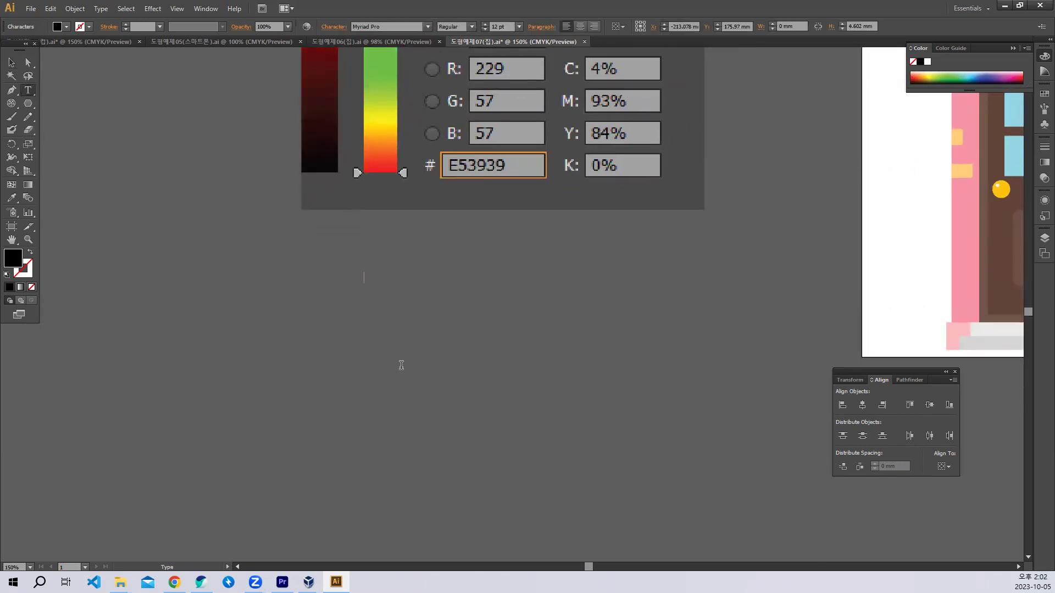
text(ㄱ)
key(Return)
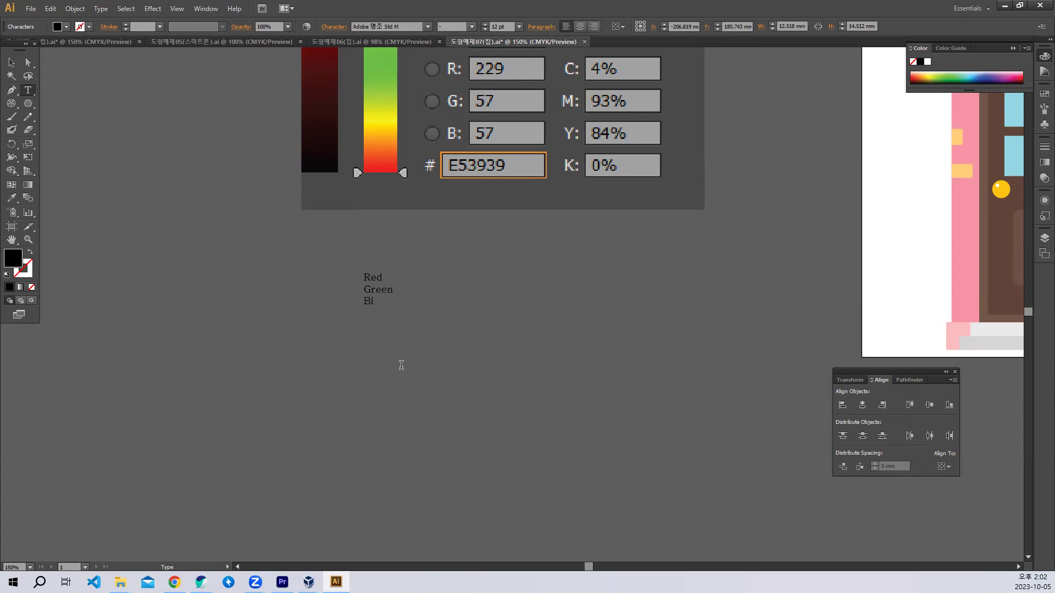
Enlarge all of the Red, Green, Blue text to 68 pt
key(ctrl+a)
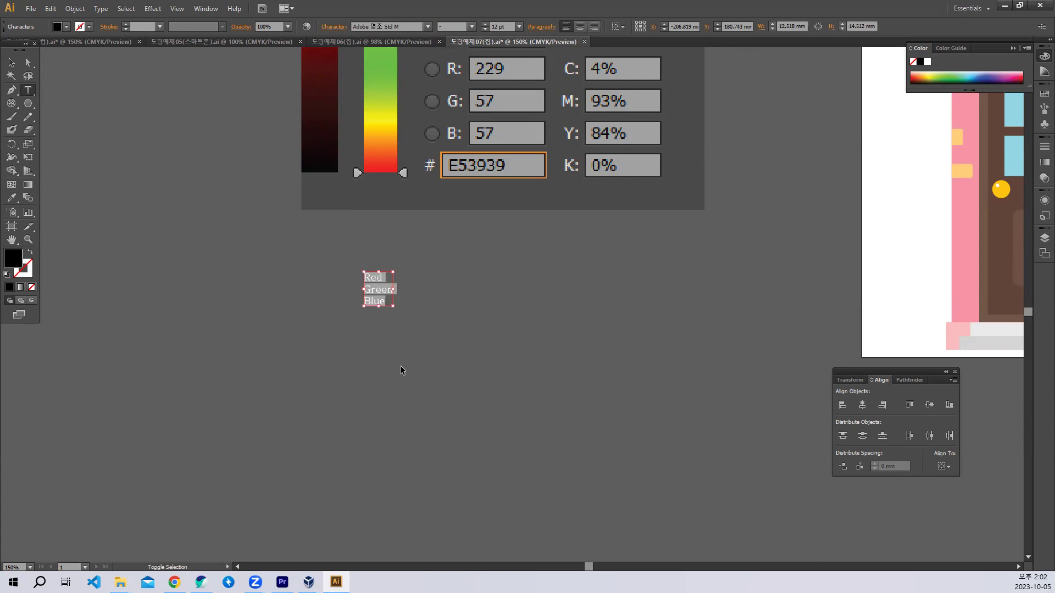
key(ctrl+shift+period)
key(ctrl+shift+period)
key(ctrl+shift+period)
key(ctrl+shift+period)
key(ctrl+shift+period)
key(ctrl+shift+period)
key(ctrl+shift+period)
key(ctrl+shift+period)
key(ctrl+shift+period)
key(ctrl+shift+period)
key(ctrl+shift+period)
key(ctrl+shift+period)
key(ctrl+shift+period)
key(ctrl+shift+period)
key(ctrl+shift+period)
key(ctrl+shift+period)
key(ctrl+shift+period)
key(ctrl+shift+period)
key(ctrl+shift+period)
key(ctrl+shift+period)
key(ctrl+shift+period)
key(ctrl+shift+period)
key(ctrl+shift+period)
key(ctrl+shift+period)
key(ctrl+shift+period)
key(ctrl+shift+period)
key(ctrl+shift+period)
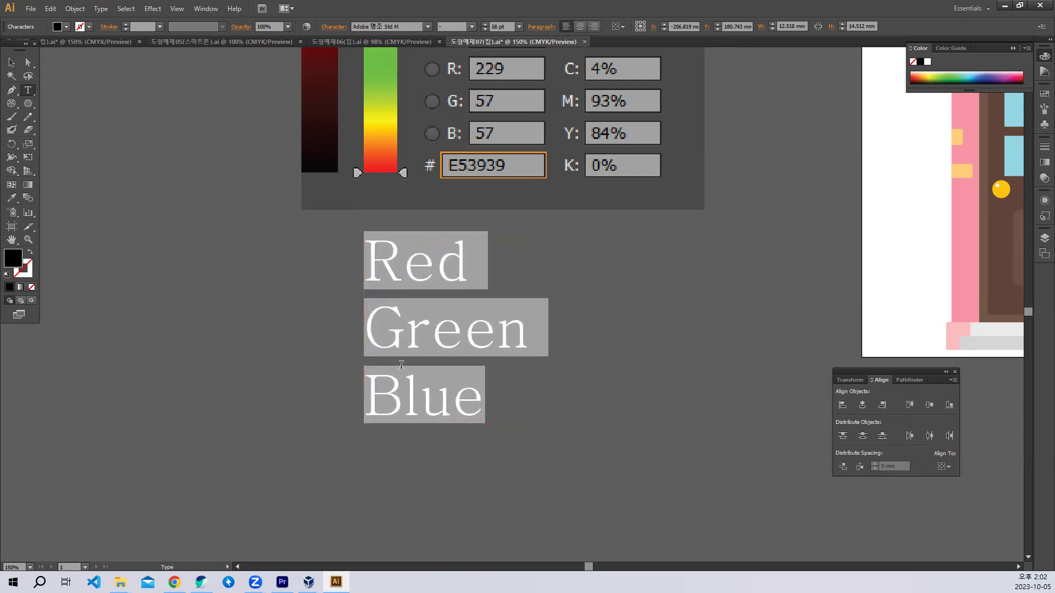
Colour the letter R of Red red and the letter G of Green dark green
drag(396, 280, 339, 249)
click(67, 28)
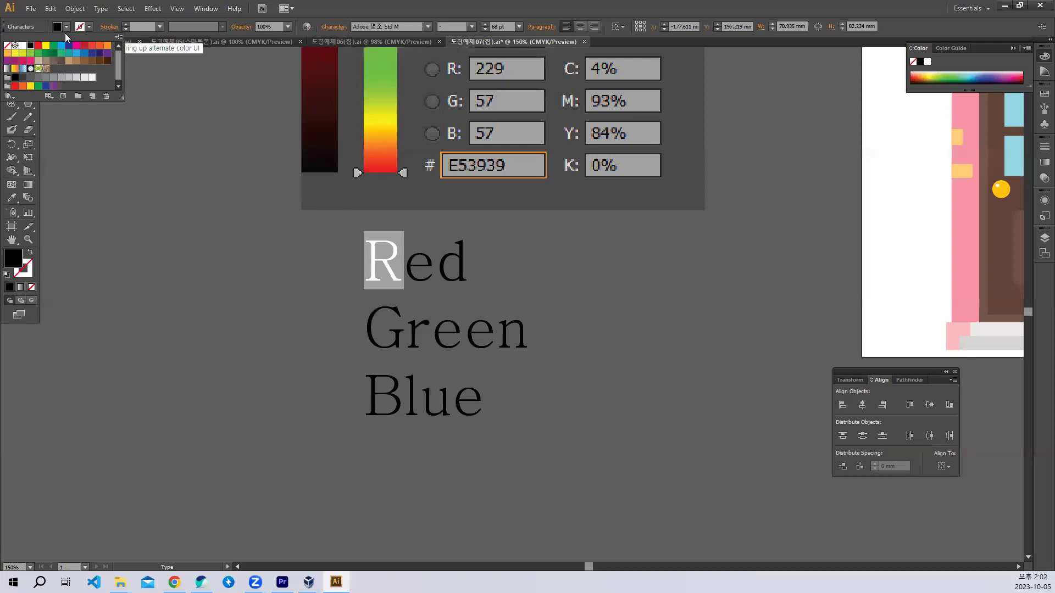
click(38, 45)
key(Escape)
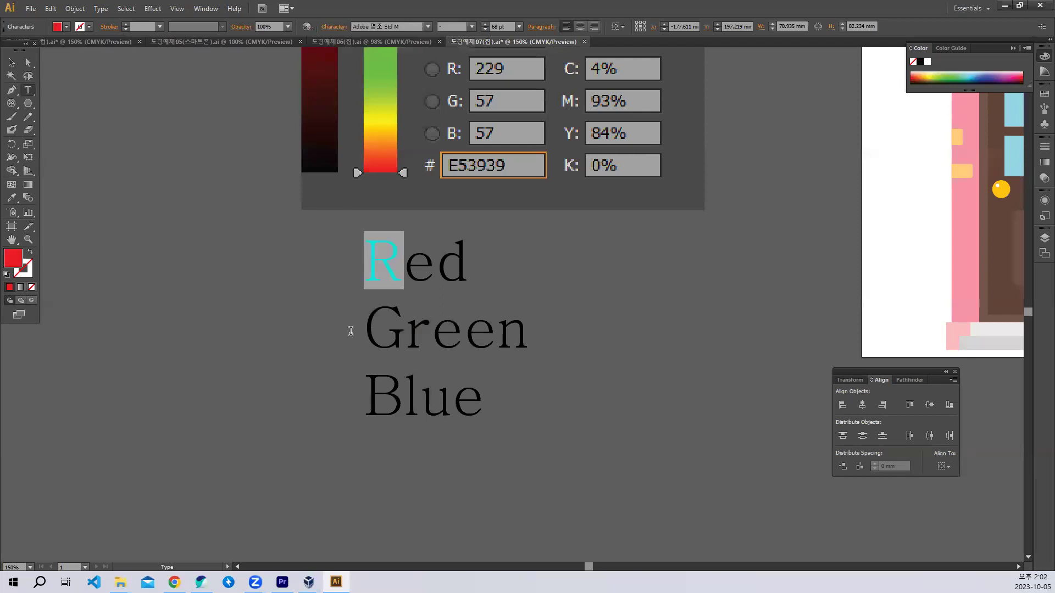
double_click(385, 330)
drag(416, 340, 374, 336)
click(67, 27)
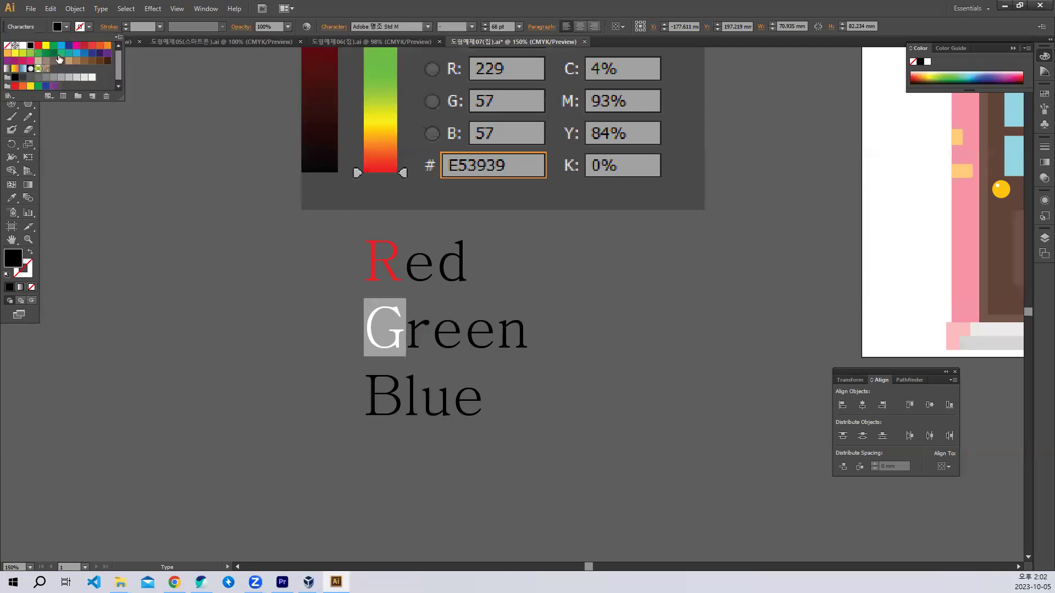
click(54, 52)
key(Escape)
Colour the letter B of Blue dark blue (C=100 M=95 Y=5 K=0) and shift the three-line text slightly to the left
drag(404, 394, 374, 397)
click(66, 26)
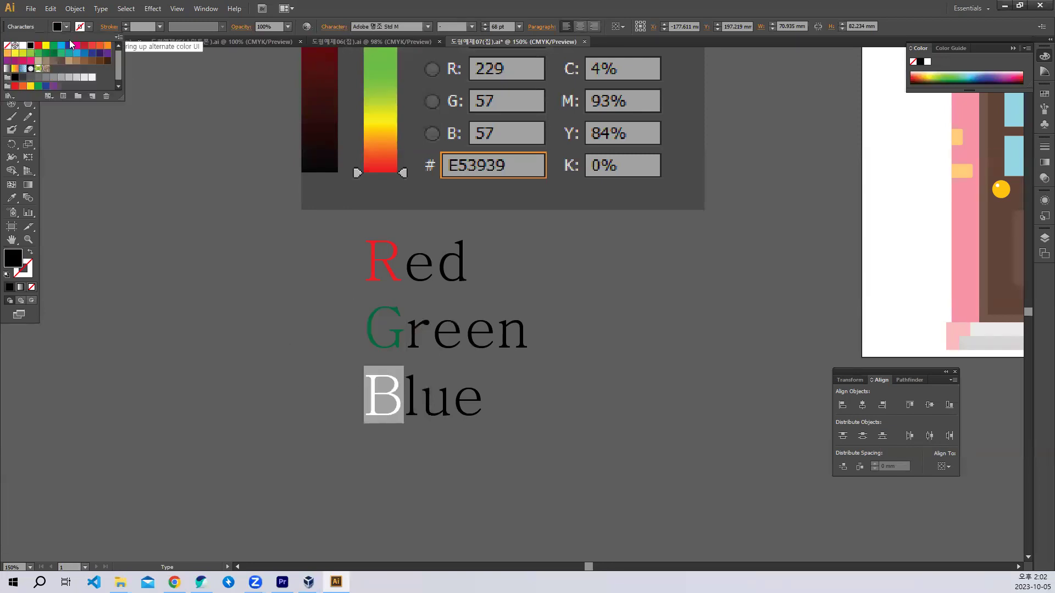
click(97, 53)
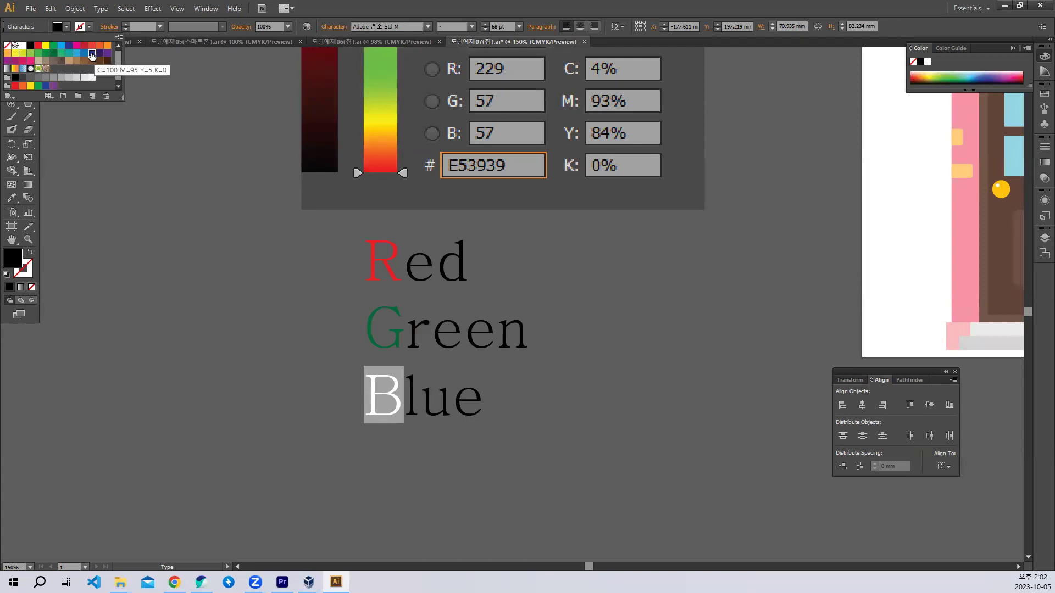
key(Escape)
key(Escape)
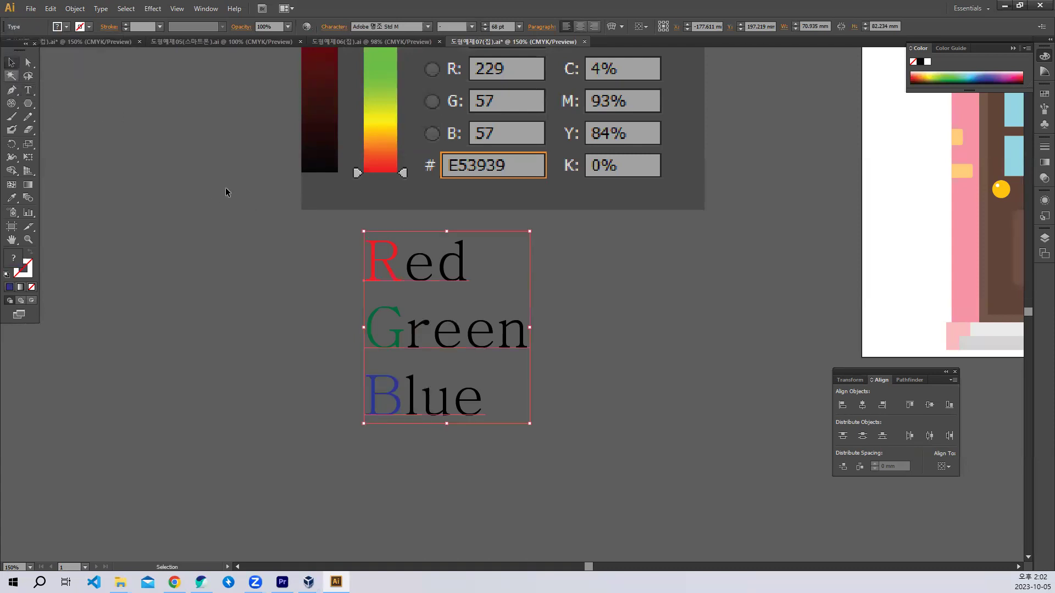
click(615, 350)
drag(404, 271, 370, 270)
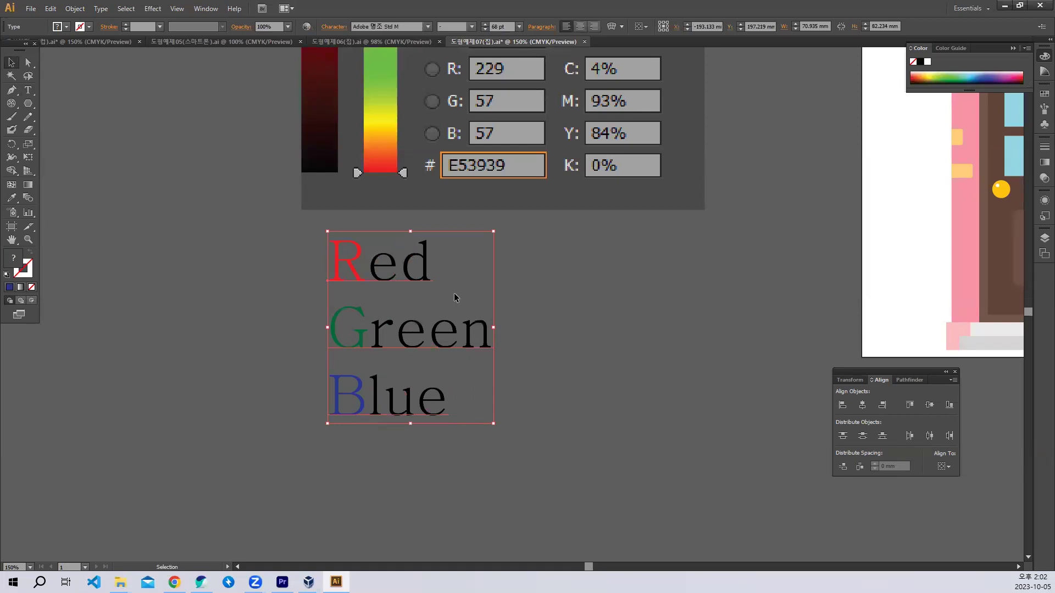
Add a separate text object to the right of Red reading "빛이 3원색"
click(31, 95)
click(499, 282)
text(q)
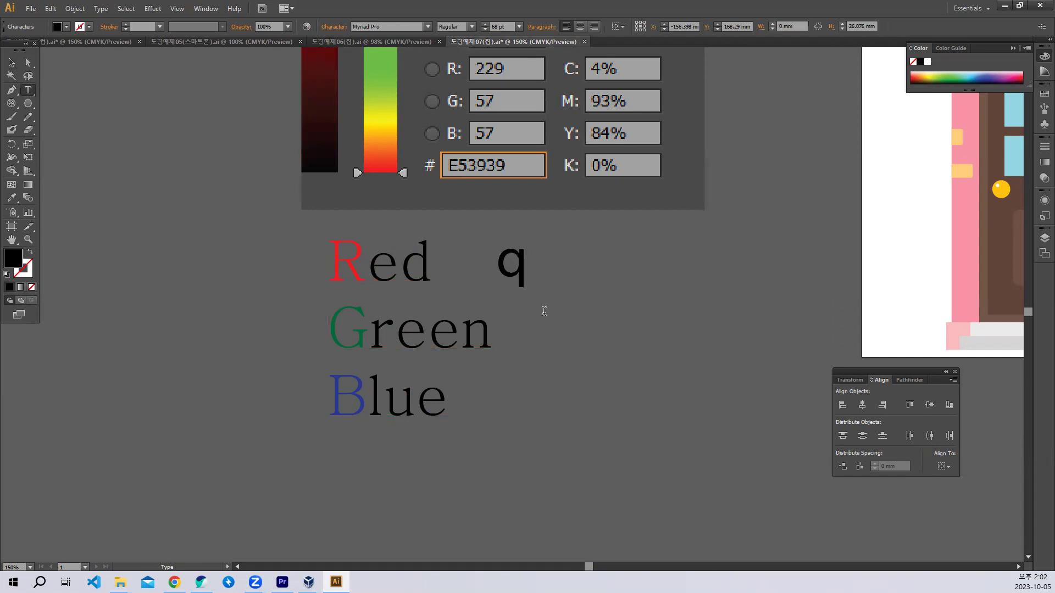
key(BackSpace)
text(q)
key(BackSpace)
text(비빛이 3원색)
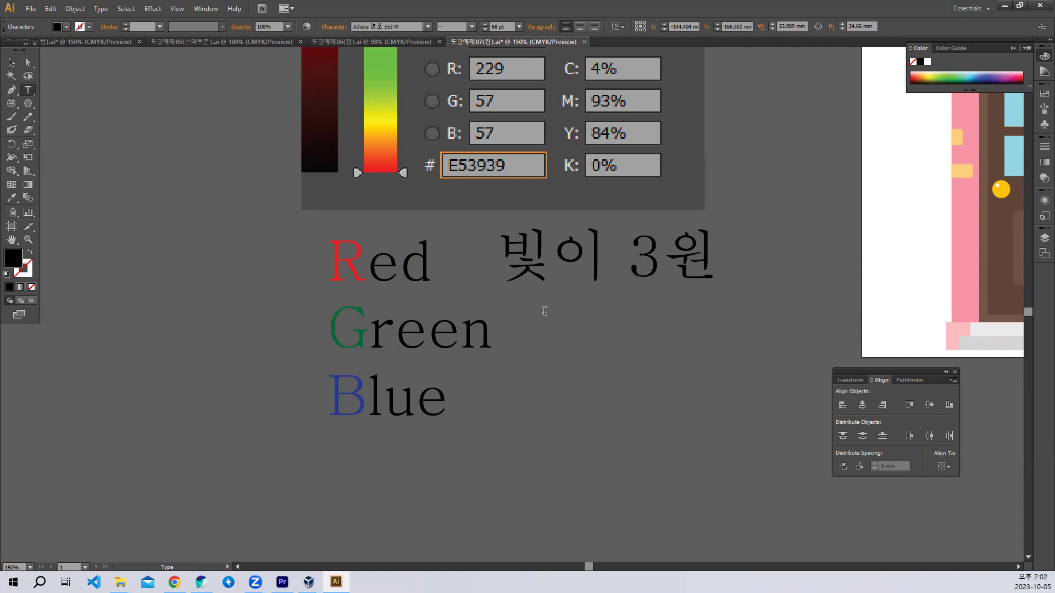
Move the "빛이 3원색" text to just below the Blue line
click(12, 62)
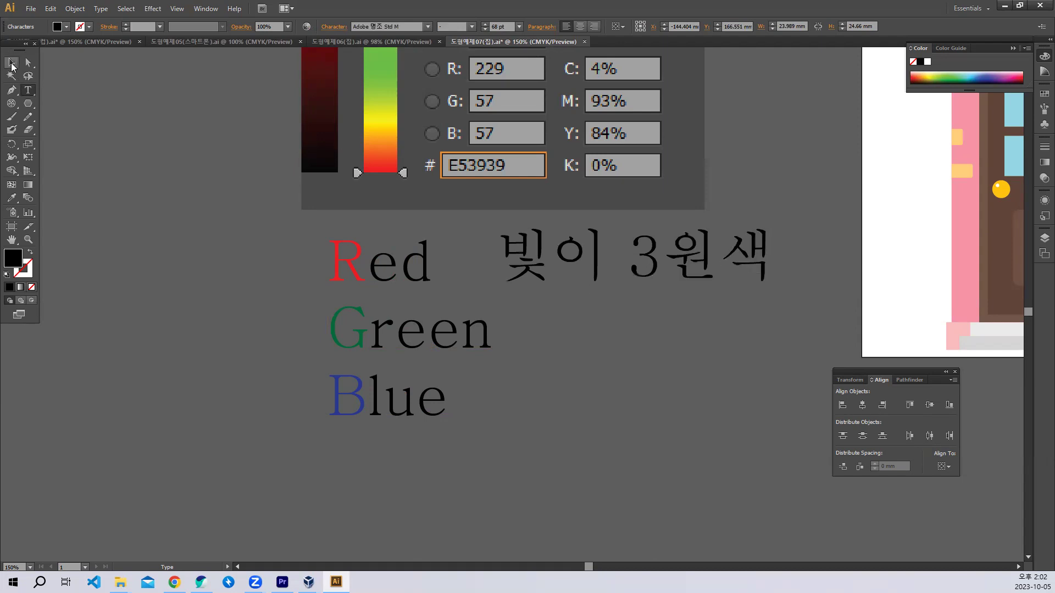
scroll(444, 244, down, 3)
drag(575, 187, 531, 291)
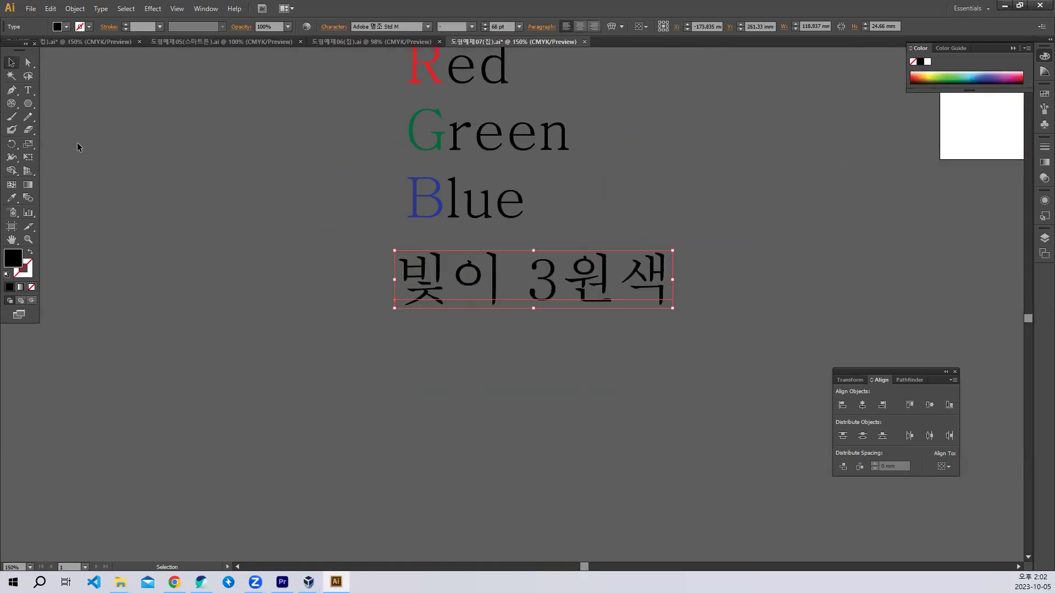
Add another text object below "빛이 3원색" reading "웹(컴퓨터화면)"
click(28, 90)
click(456, 389)
text(ㅇㅜㅔㅂ)
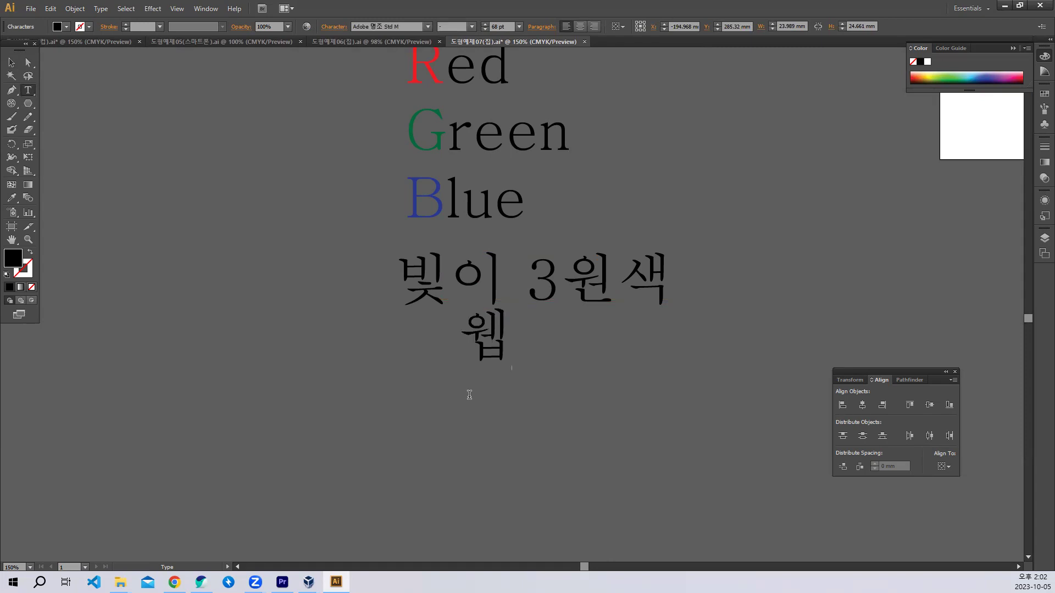
text((컴)
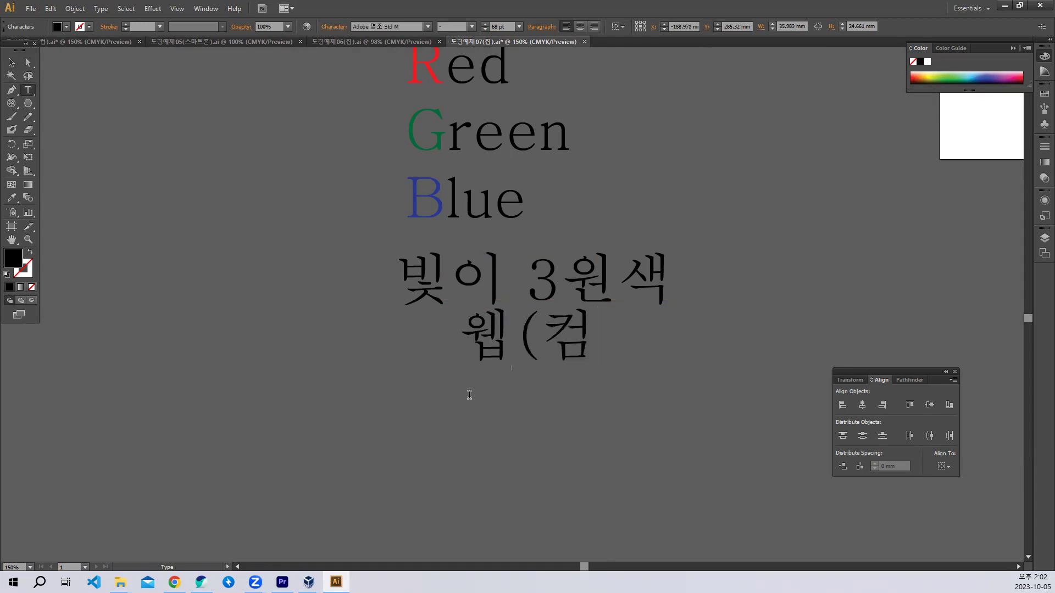
text(퓨터화면))
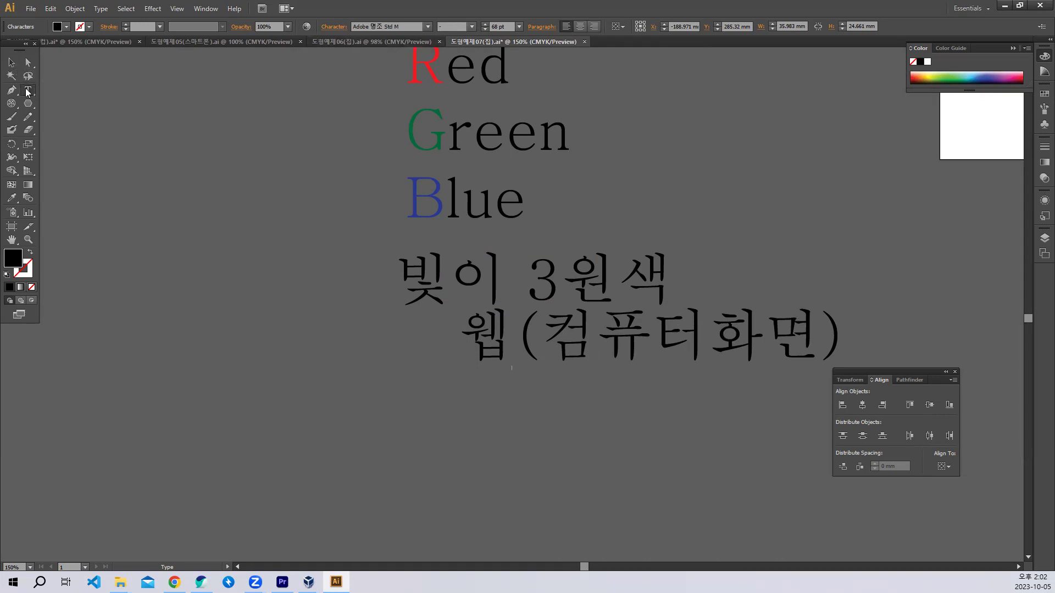
Reposition the "웹(컴퓨터화면)" text under "빛이 3원색", leaving a gap between the two lines
click(11, 62)
drag(444, 334, 458, 315)
drag(599, 326, 522, 358)
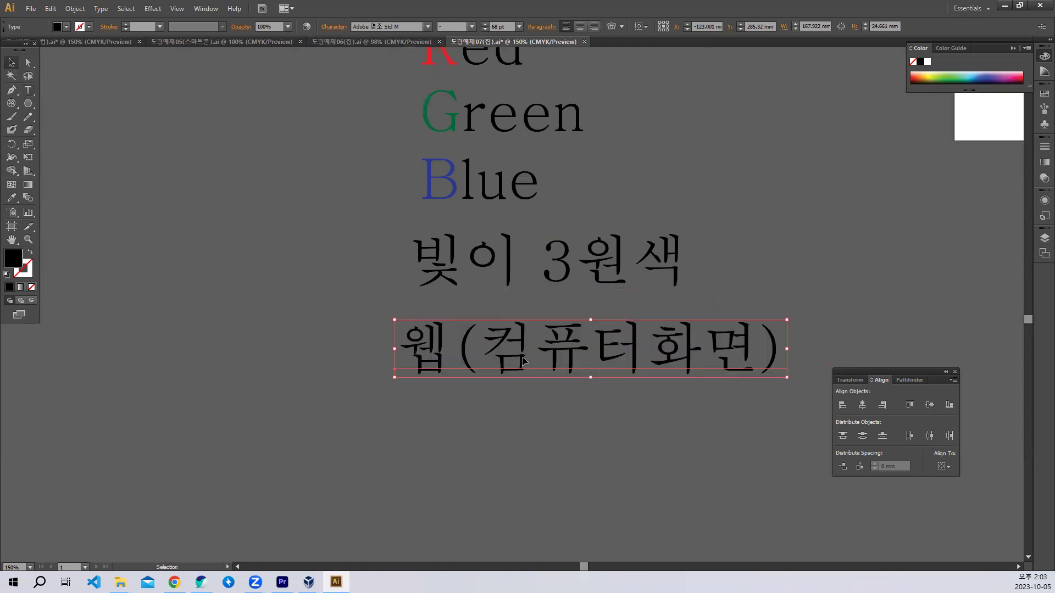
click(785, 255)
Start a new text object in the empty area left of the Red, Green, Blue list with the line "Cyan"
drag(787, 247, 660, 222)
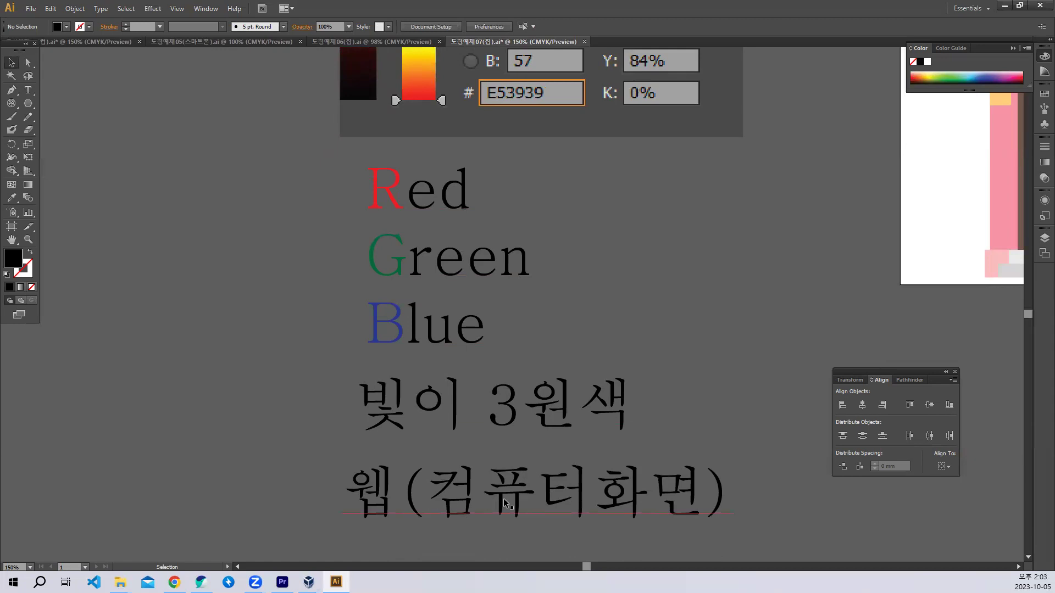
scroll(605, 325, up, 4)
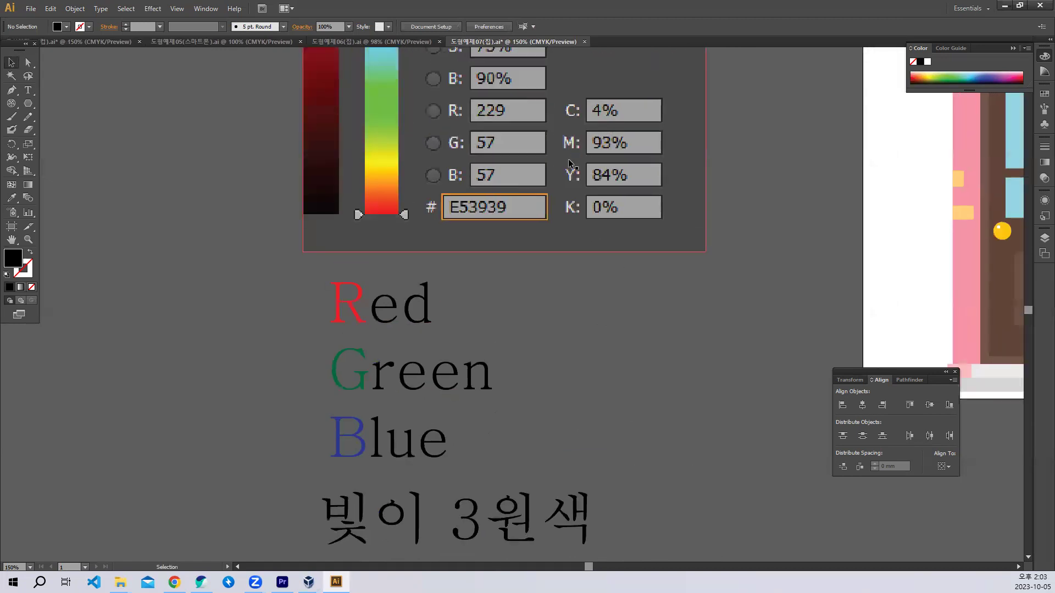
scroll(655, 264, down, 5)
scroll(655, 264, left, 5)
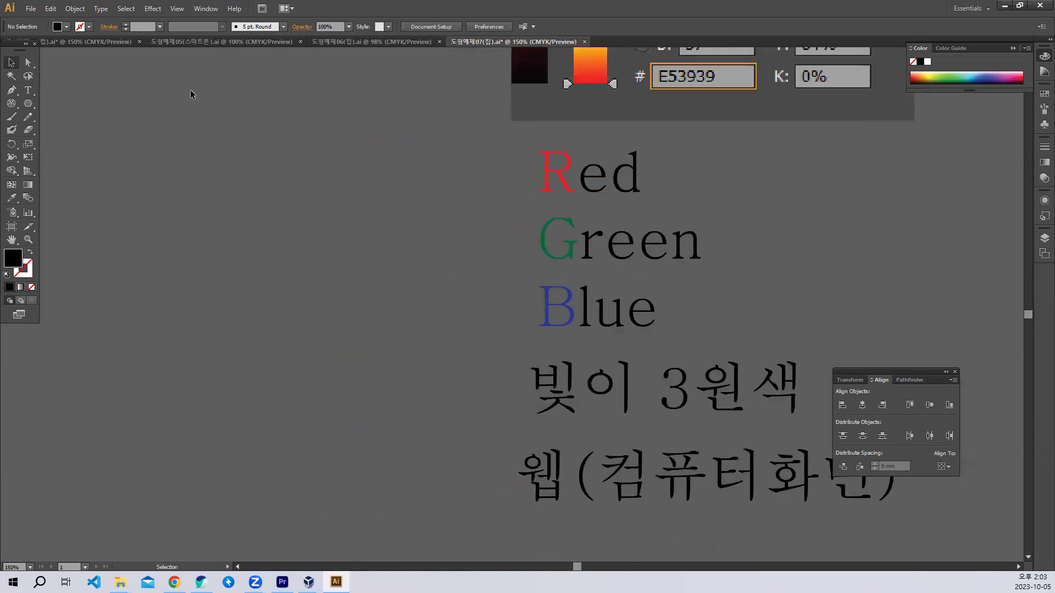
click(28, 90)
click(194, 195)
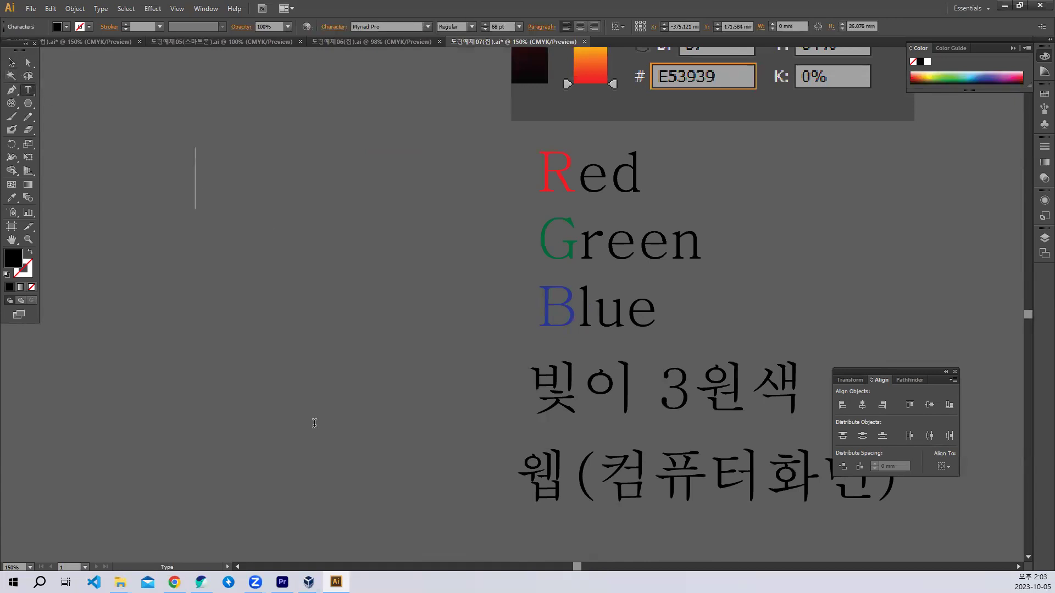
text(ㅊ)
key(BackSpace)
text(Cyan)
key(Return)
Add "Magenta" as the second line of the Cyan text
text(Mahent)
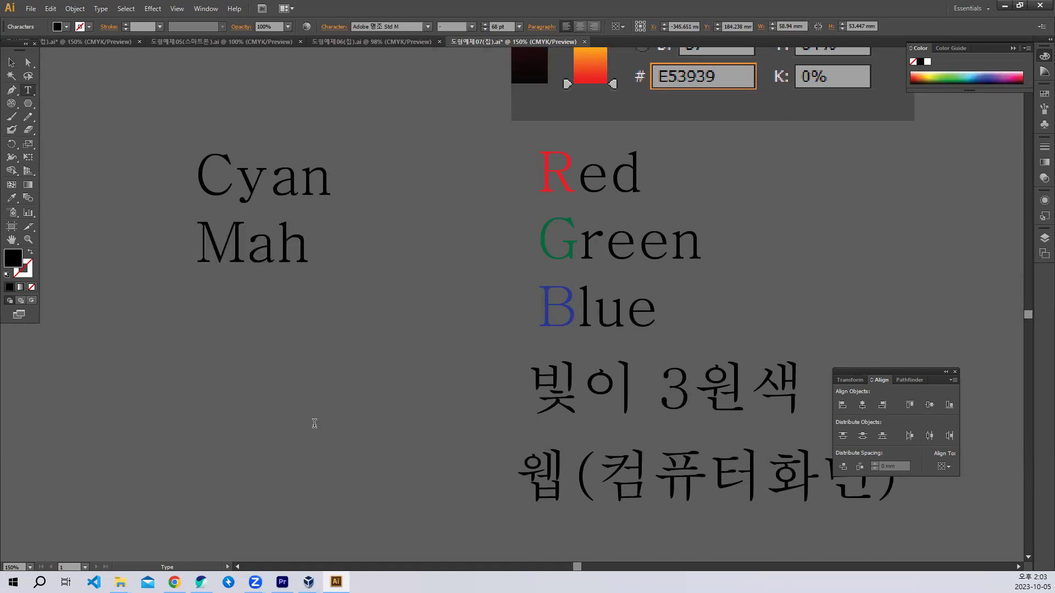
key(BackSpace)
key(BackSpace)
key(Left)
key(BackSpace)
text(g)
text(nta)
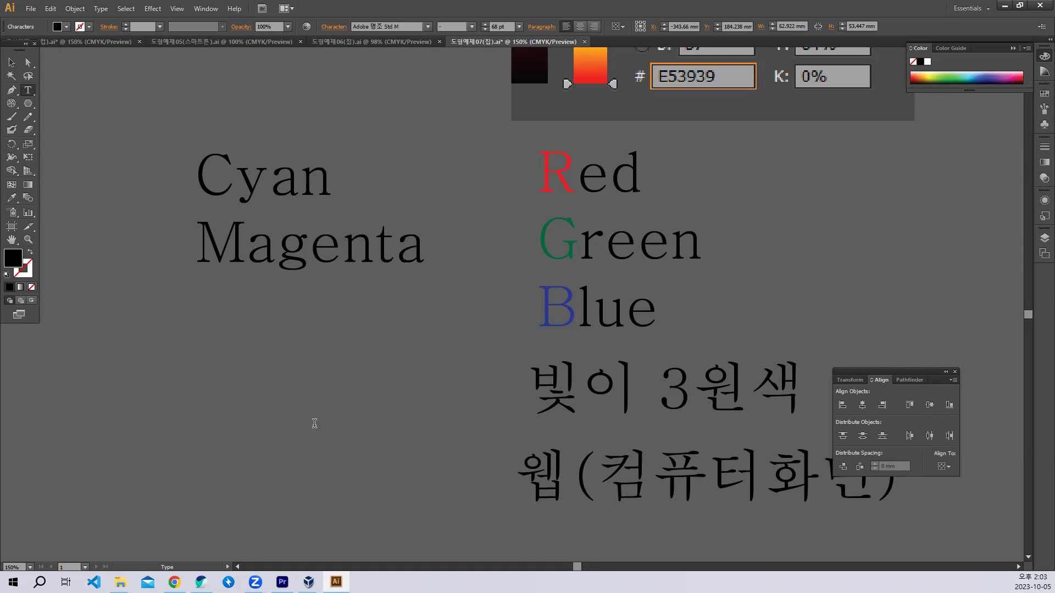
Add the lines "Yellow" and "black" below Magenta
text(Yel)
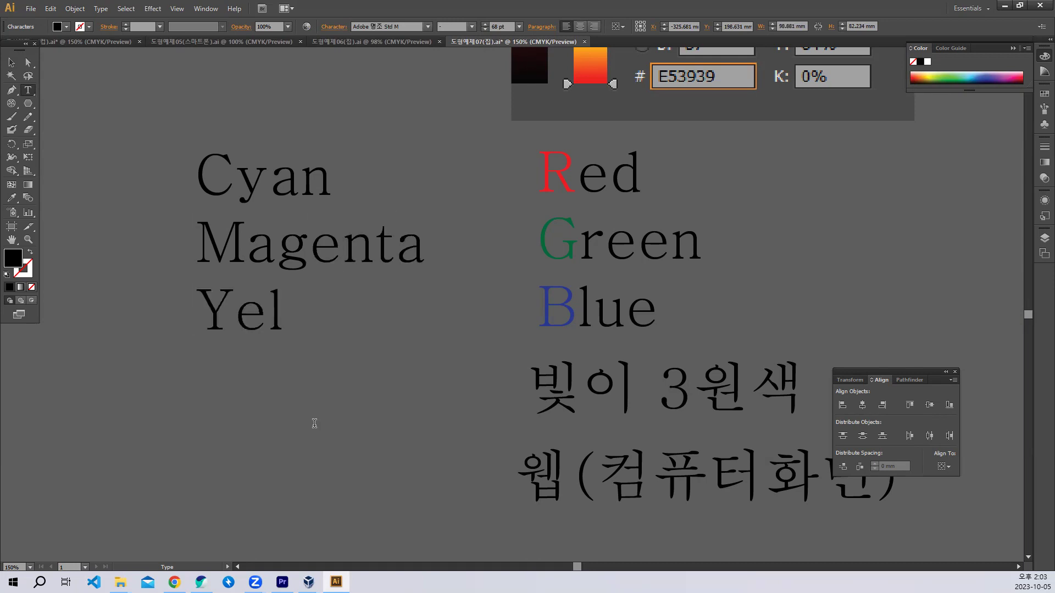
text(low)
text(Bl)
key(BackSpace)
key(BackSpace)
text(b)
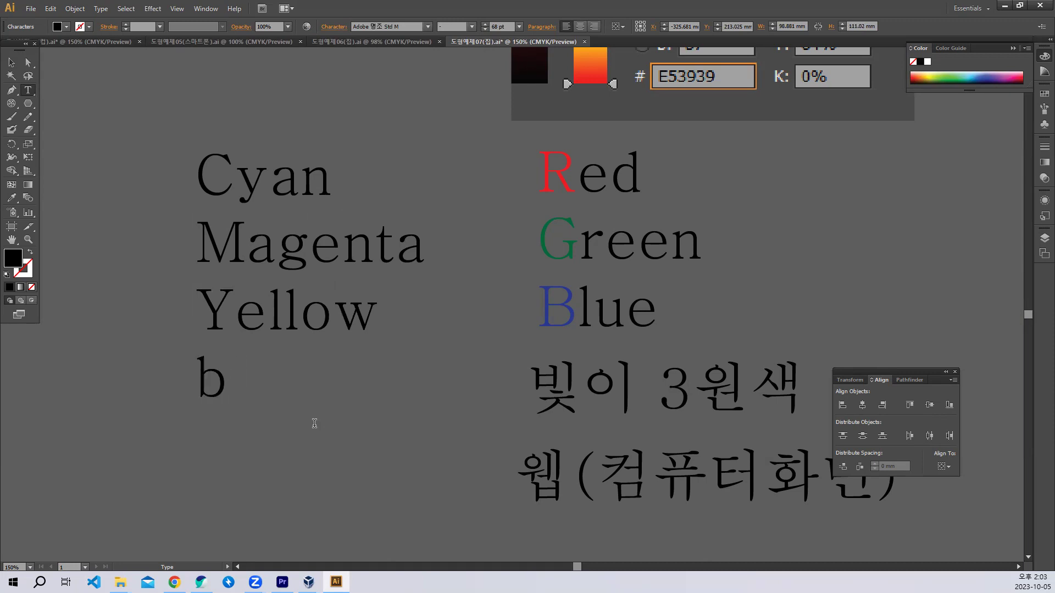
text(lack)
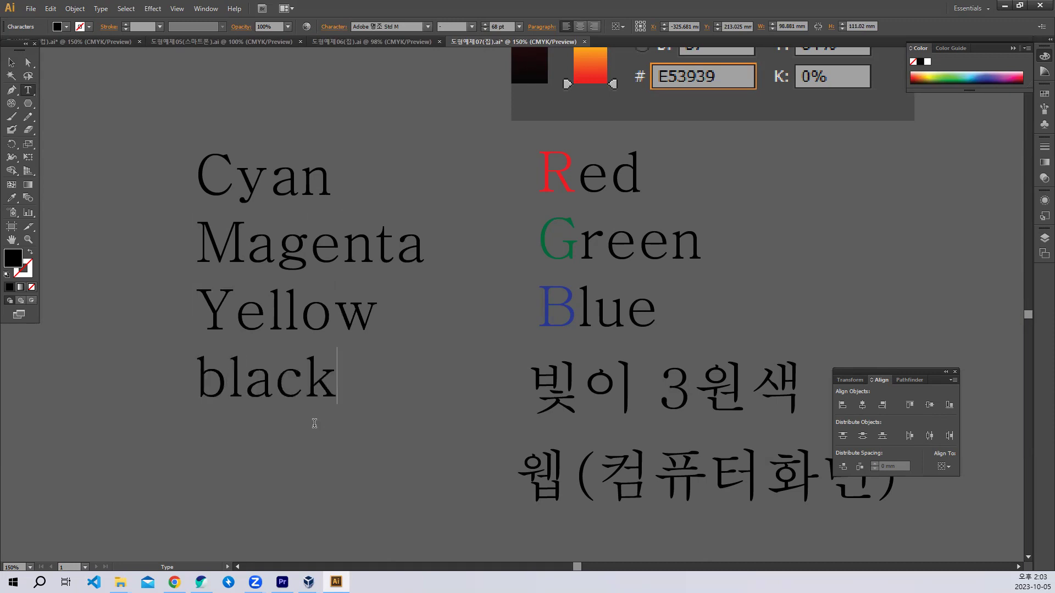
Colour the letter C of Cyan cyan and the letter M of Magenta magenta
drag(236, 181, 189, 182)
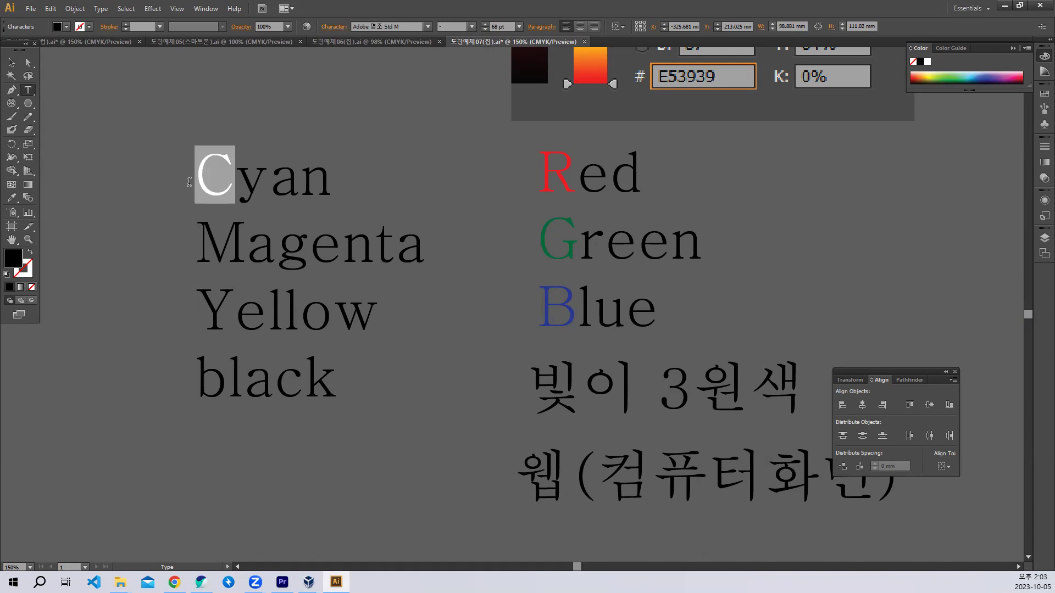
click(66, 26)
click(61, 50)
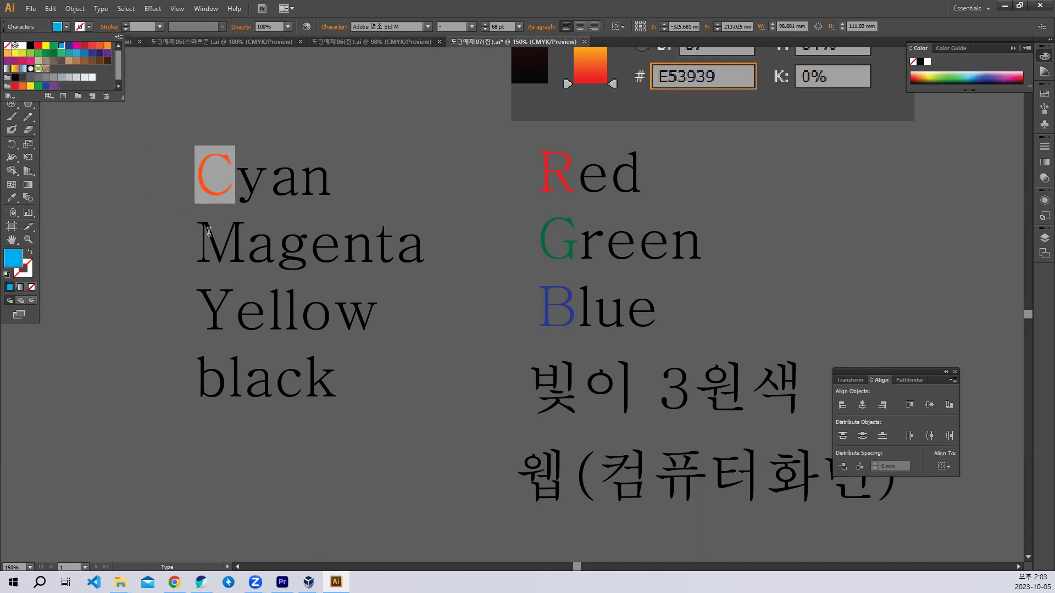
click(219, 236)
drag(247, 242, 190, 244)
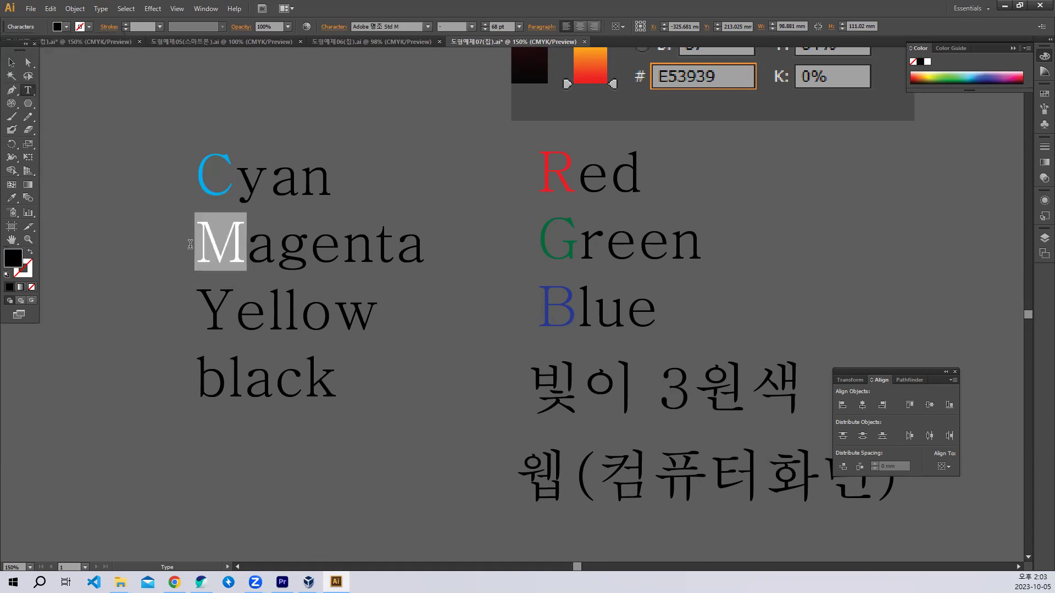
click(65, 30)
click(77, 46)
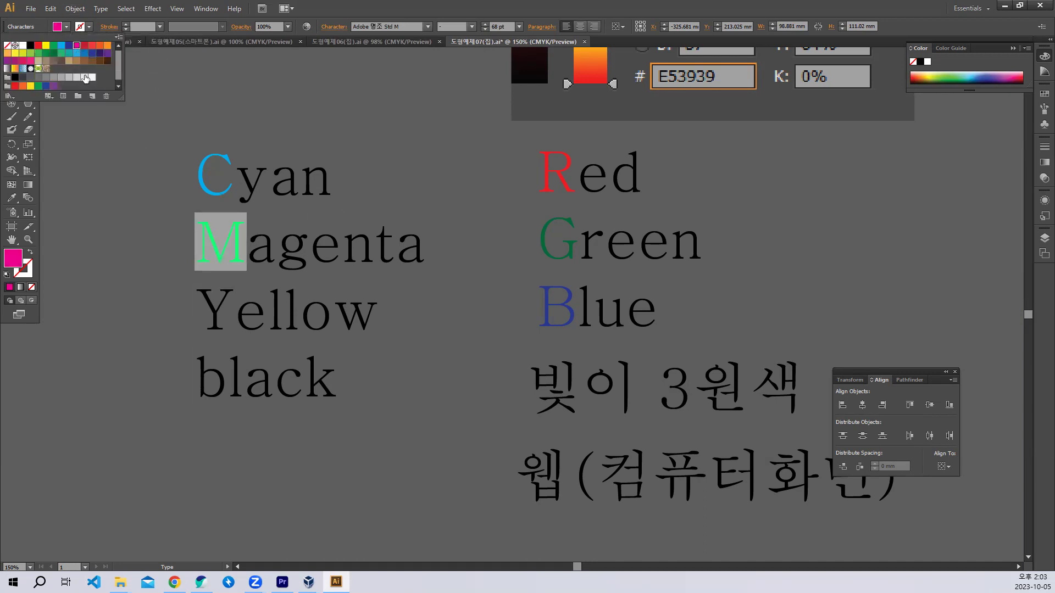
Colour the letter Y of Yellow yellow and replace the final k of black with a capital K
click(216, 297)
drag(235, 305, 193, 305)
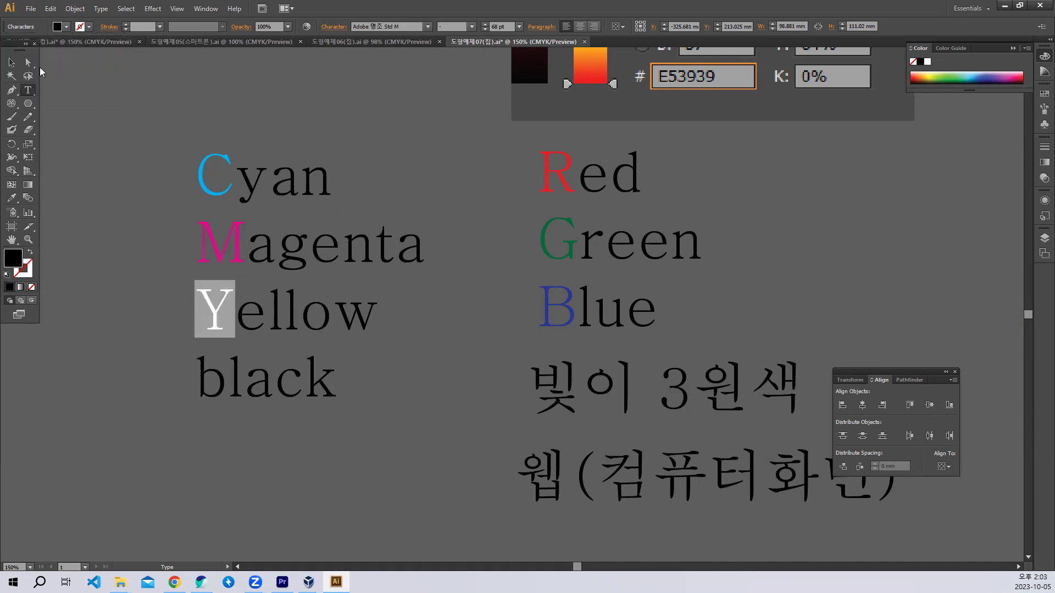
click(66, 25)
click(46, 46)
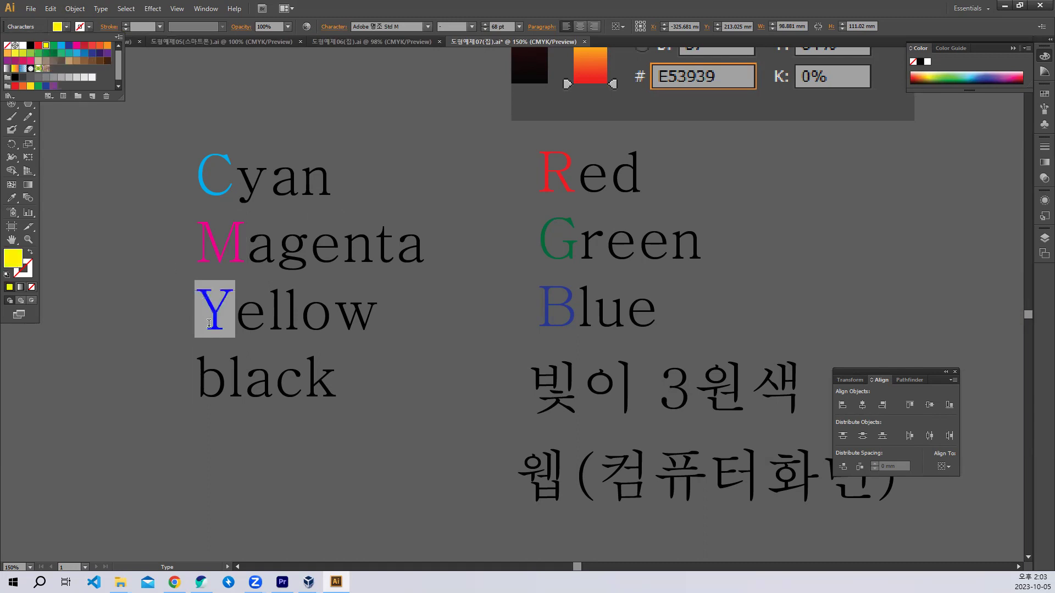
drag(305, 379, 331, 384)
text(K)
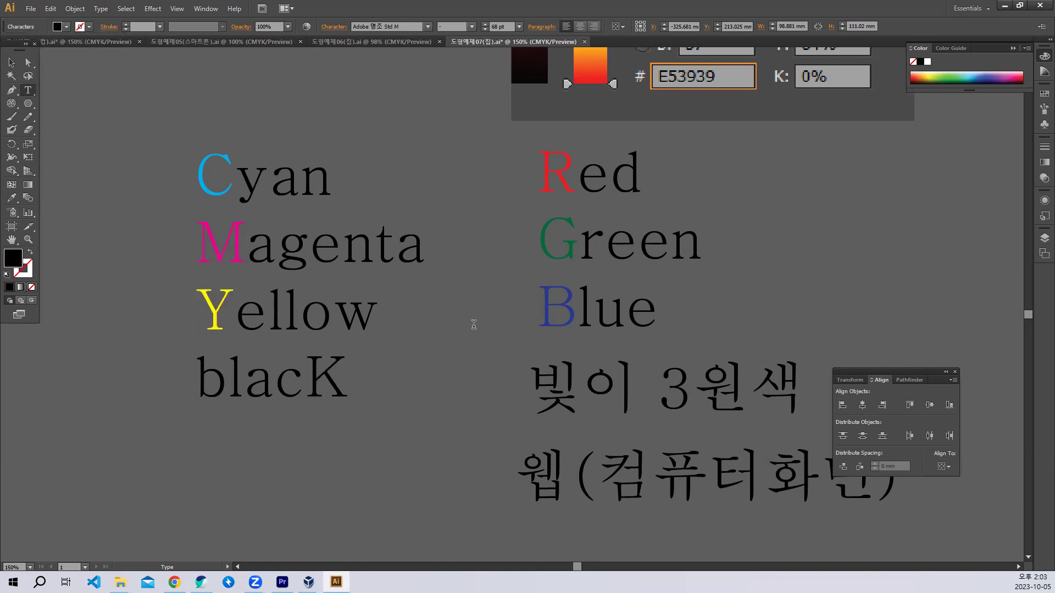
Move the Cyan, Magenta, Yellow, blacK text block slightly farther left of the RGB text
click(11, 62)
click(419, 401)
drag(422, 455, 758, 368)
drag(481, 202, 421, 214)
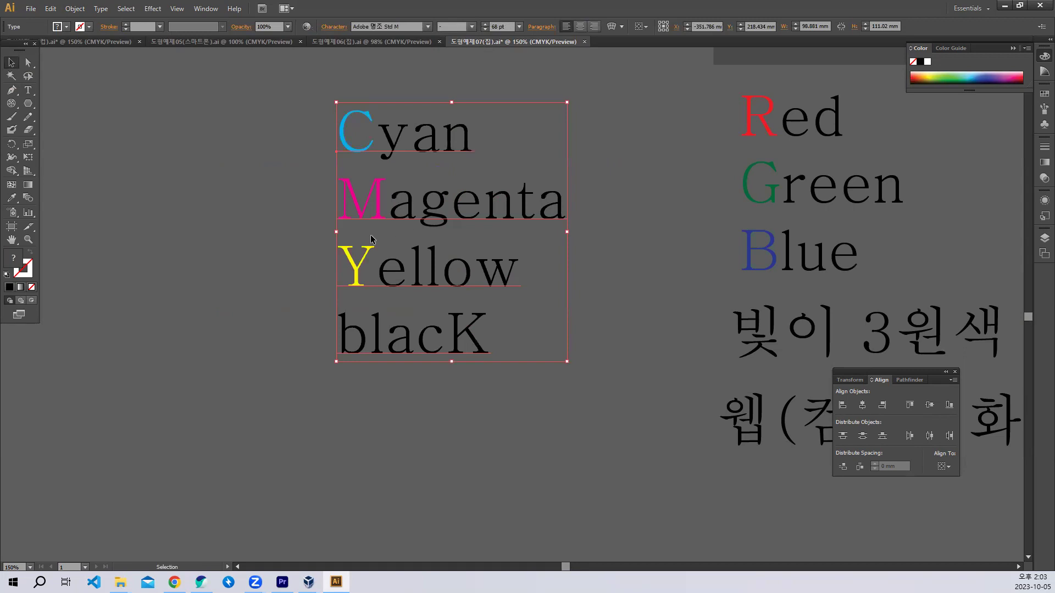
click(275, 242)
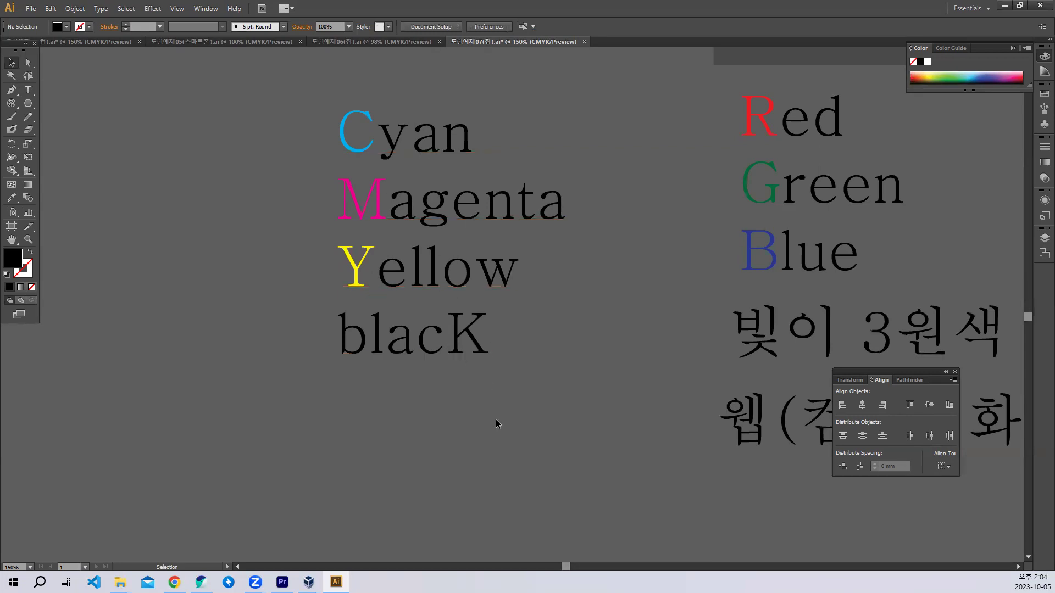
Add a new text "인쇄용" beneath the CMYK text block
click(28, 90)
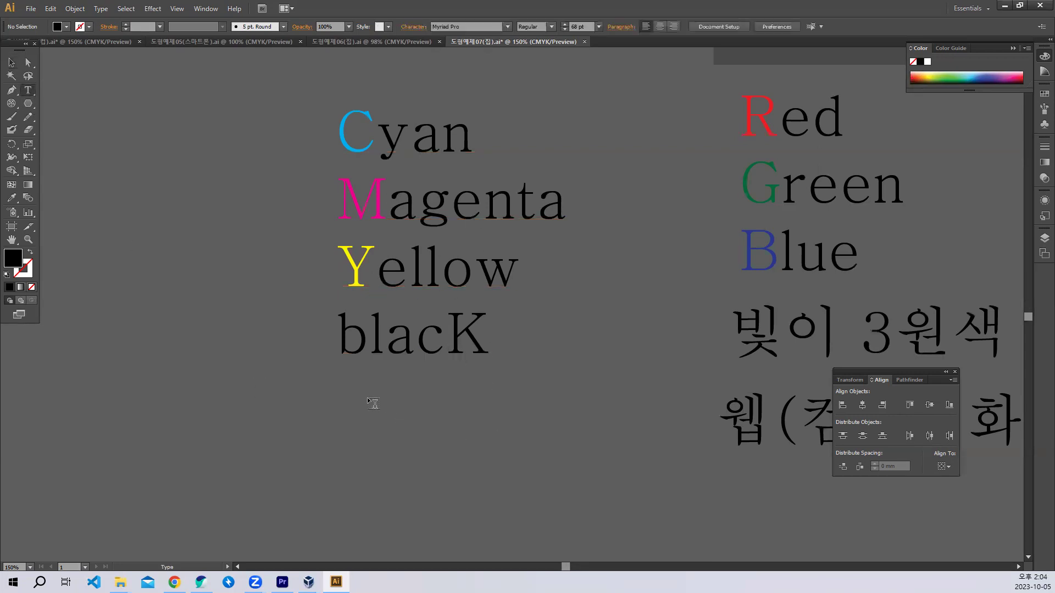
click(373, 402)
text(dls)
key(BackSpace)
key(BackSpace)
key(BackSpace)
text(dl)
key(BackSpace)
key(BackSpace)
text(이ㄴ쇄용)
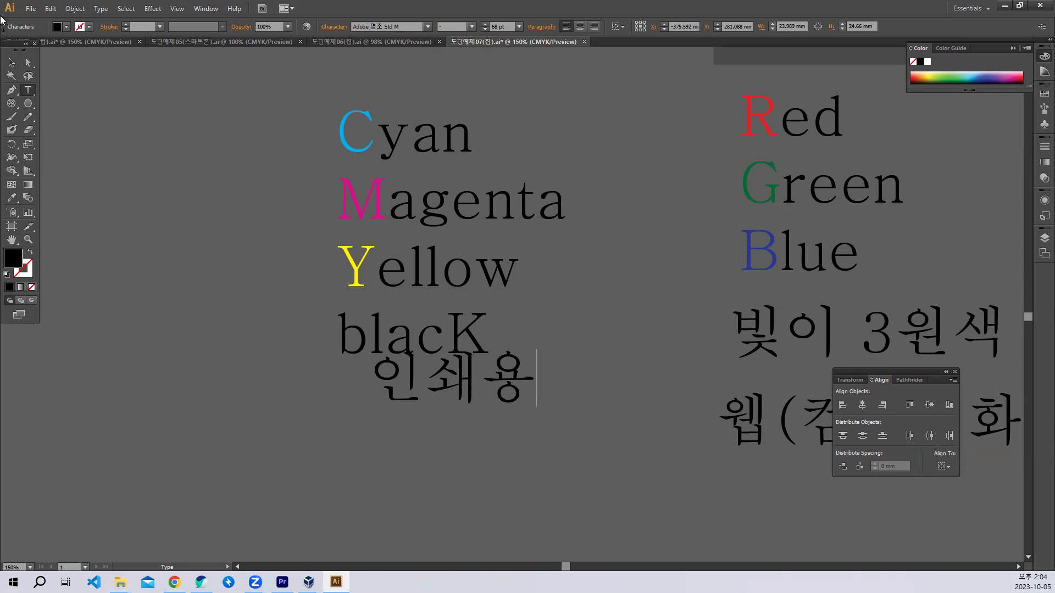
Move the text "인쇄용" slightly down and left so it sits clear below the blacK line
click(11, 62)
click(417, 137)
scroll(461, 290, down, 3)
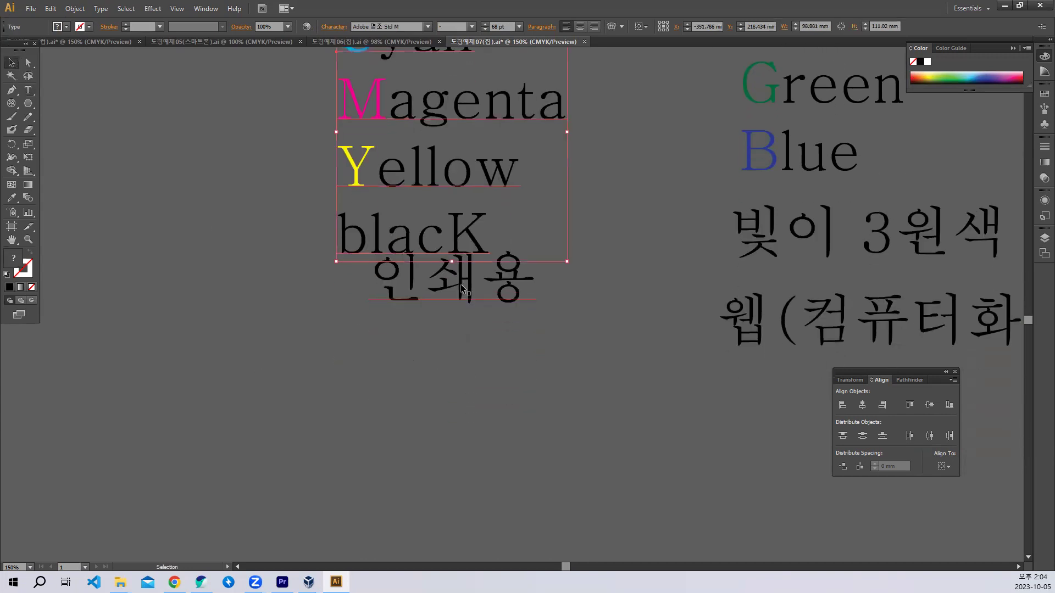
drag(462, 289, 442, 317)
click(498, 347)
drag(537, 212, 503, 298)
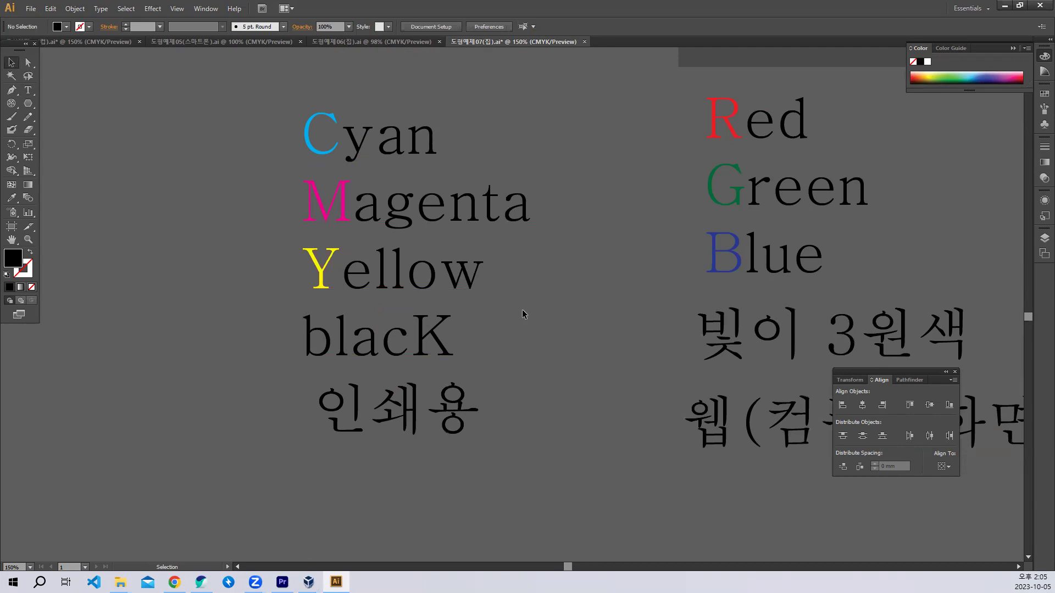
Draw a black rectangle about 215 × 119 mm above the shop illustration and shift it slightly down and left
drag(624, 275, 526, 284)
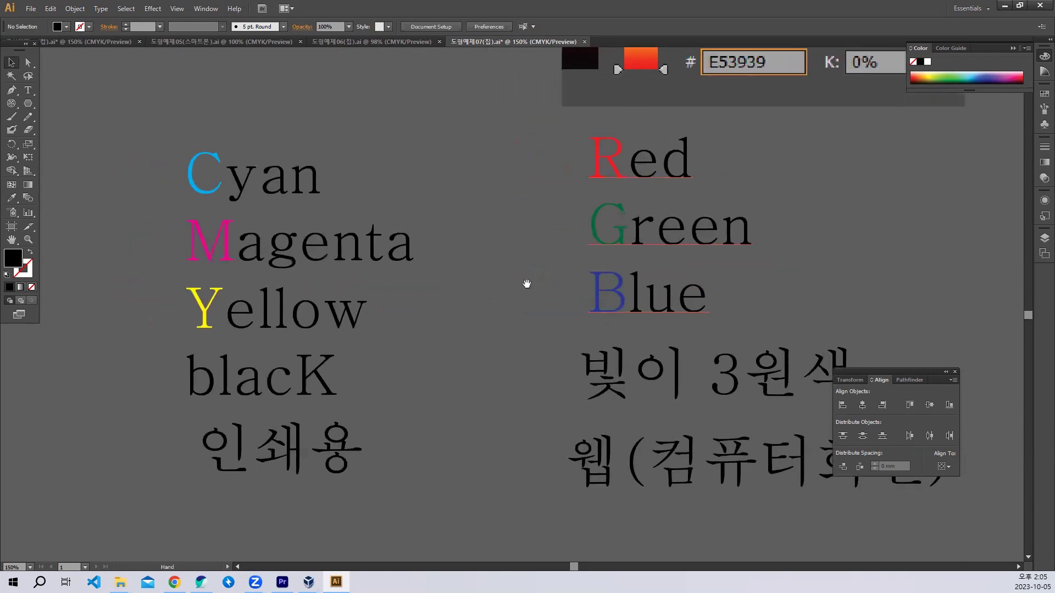
drag(606, 293, 409, 352)
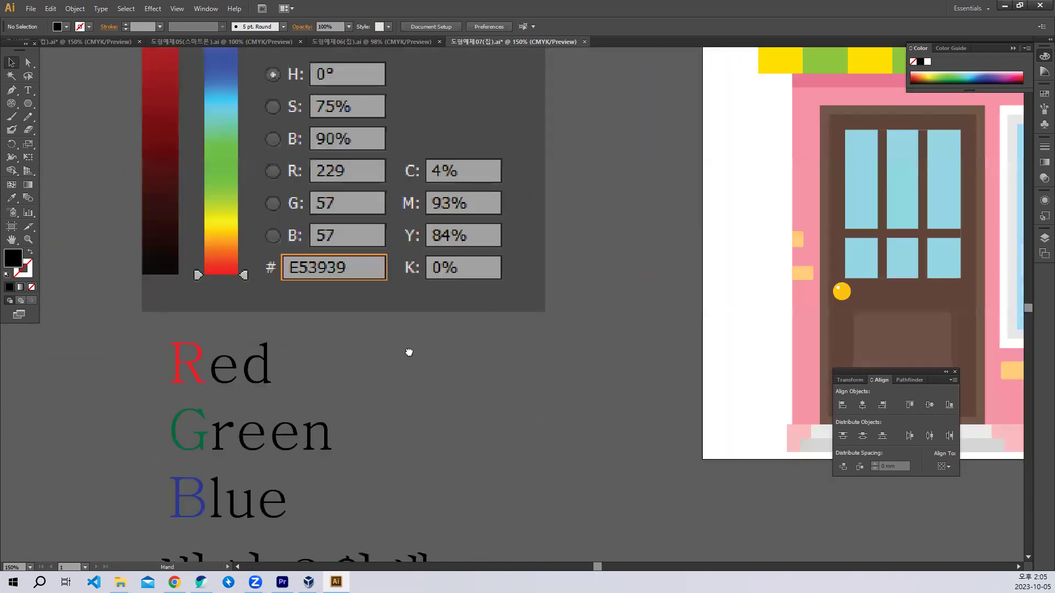
key(ctrl+0)
key(ctrl+1)
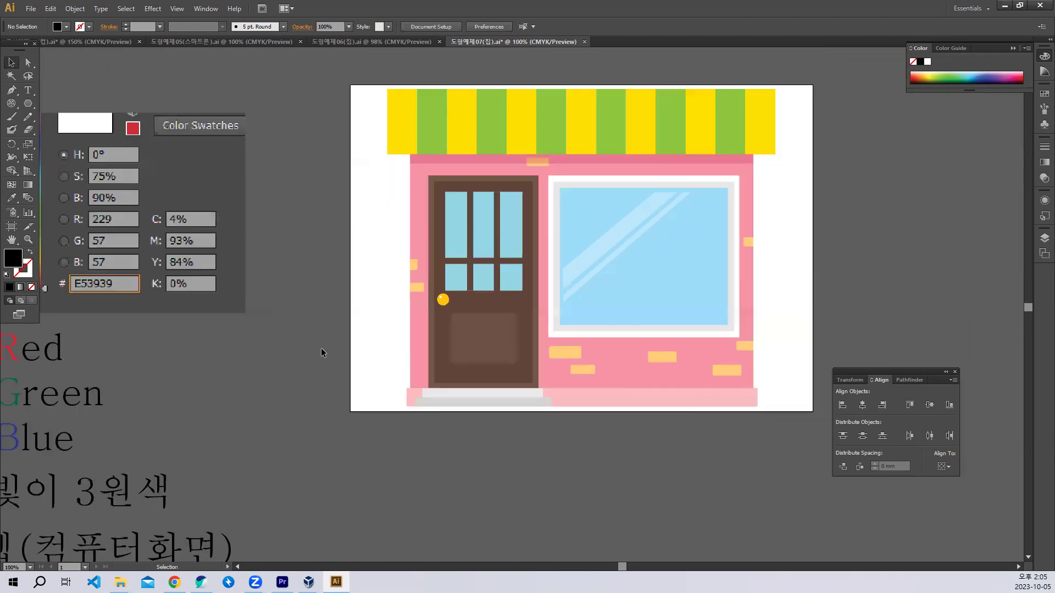
scroll(384, 354, up, 4)
scroll(384, 353, right, 3)
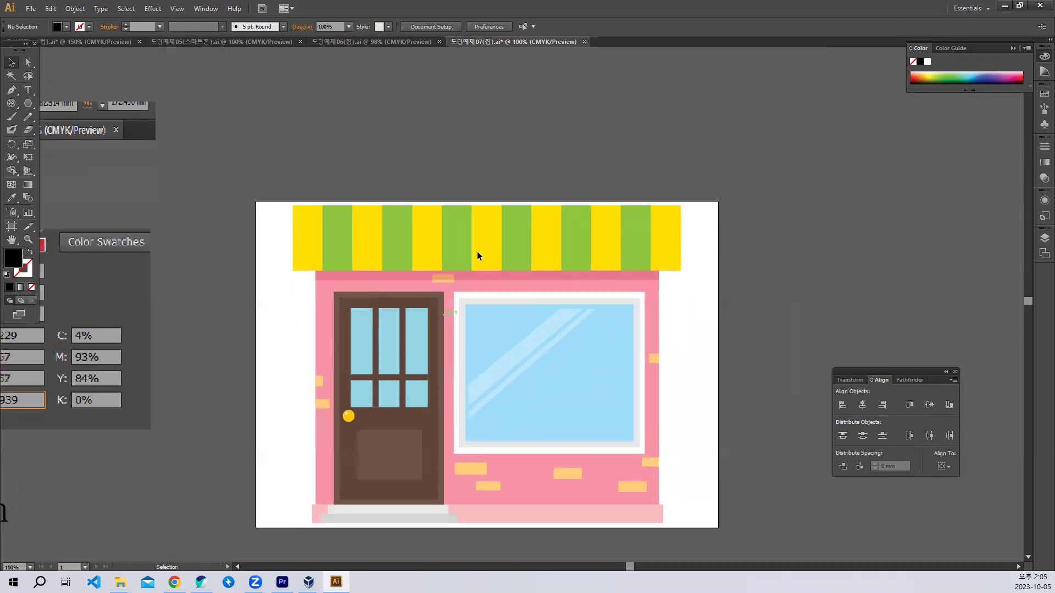
key(space)
drag(467, 348, 509, 348)
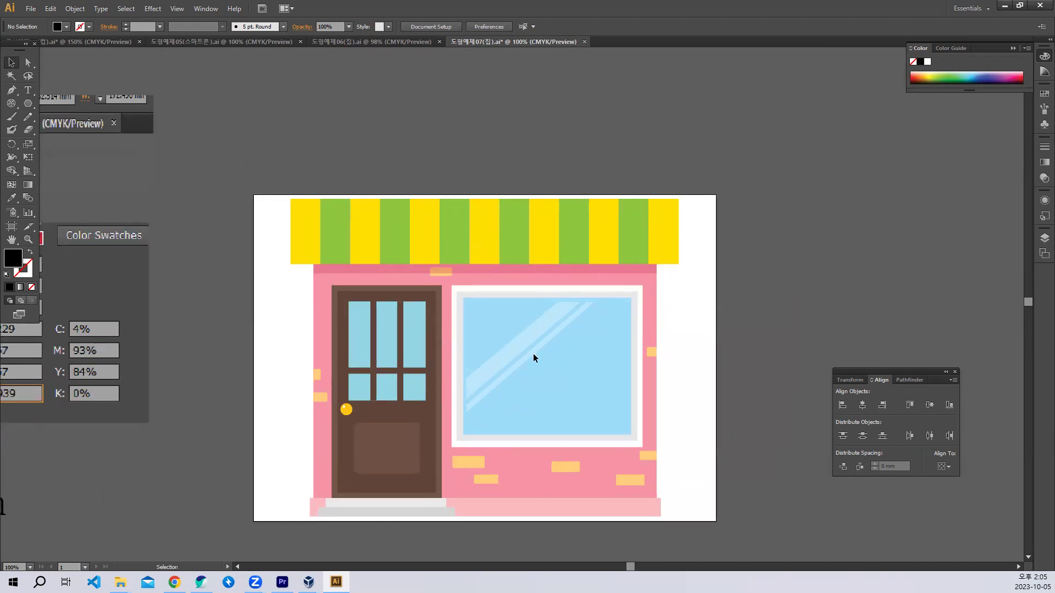
key(space)
drag(563, 313, 557, 341)
drag(28, 103, 50, 104)
drag(311, 133, 308, 157)
drag(319, 57, 659, 245)
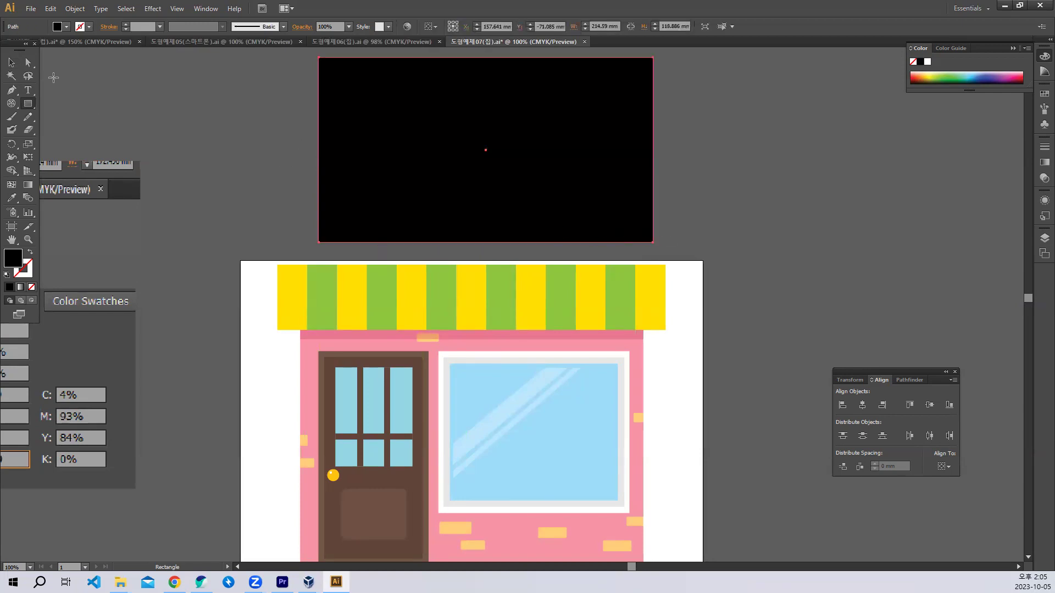
click(11, 63)
drag(442, 138, 433, 149)
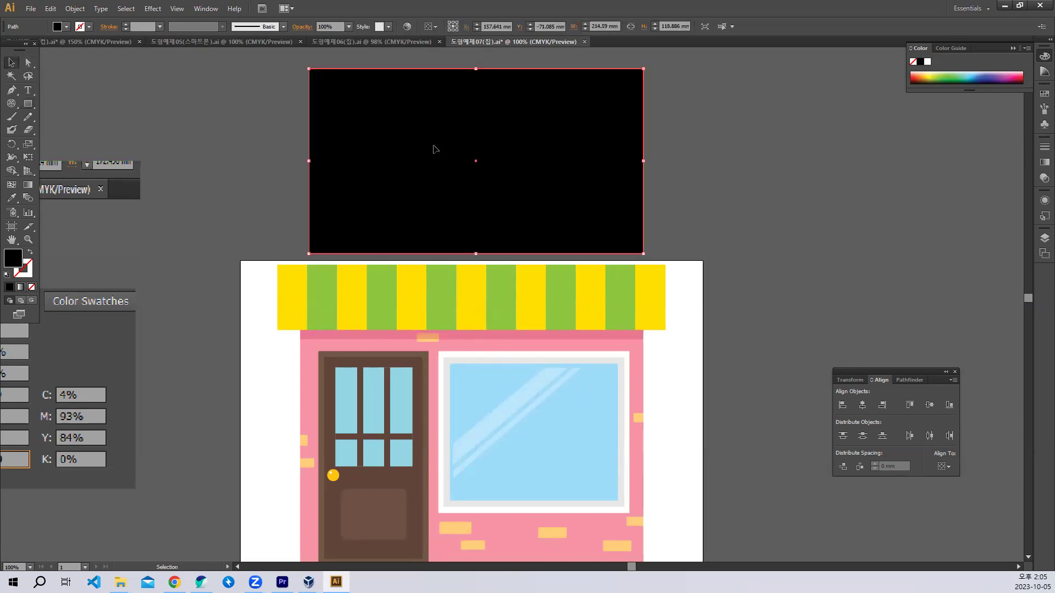
View the fill colour swatches available for the black rectangle
click(66, 26)
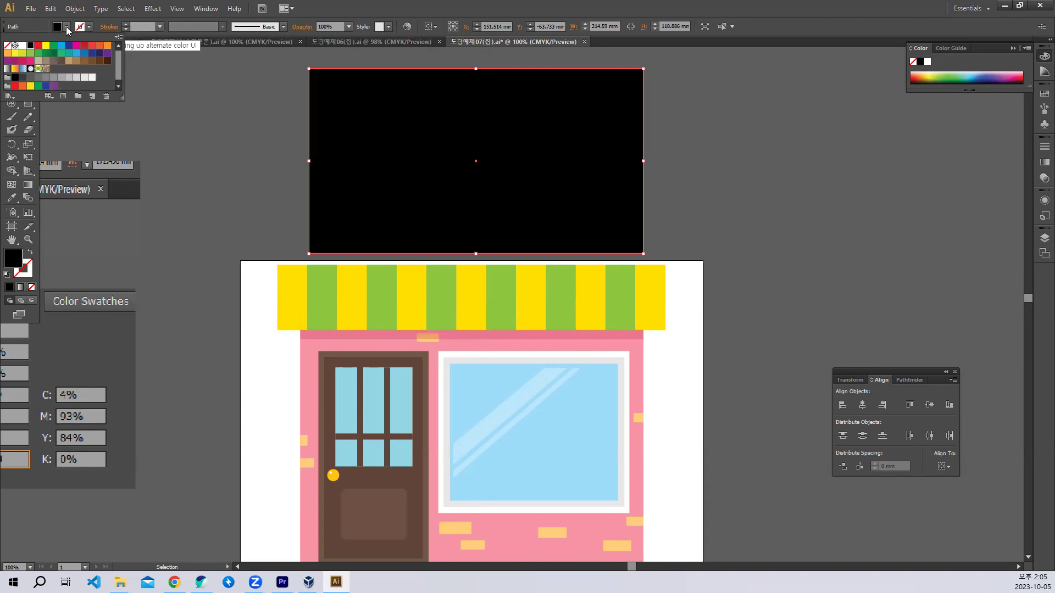
click(360, 88)
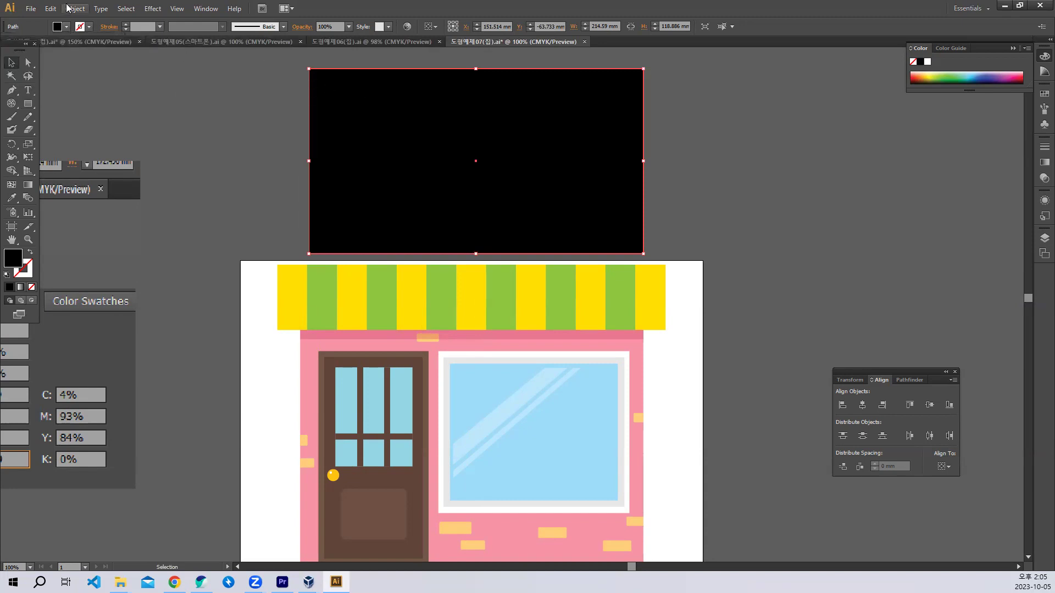
click(66, 27)
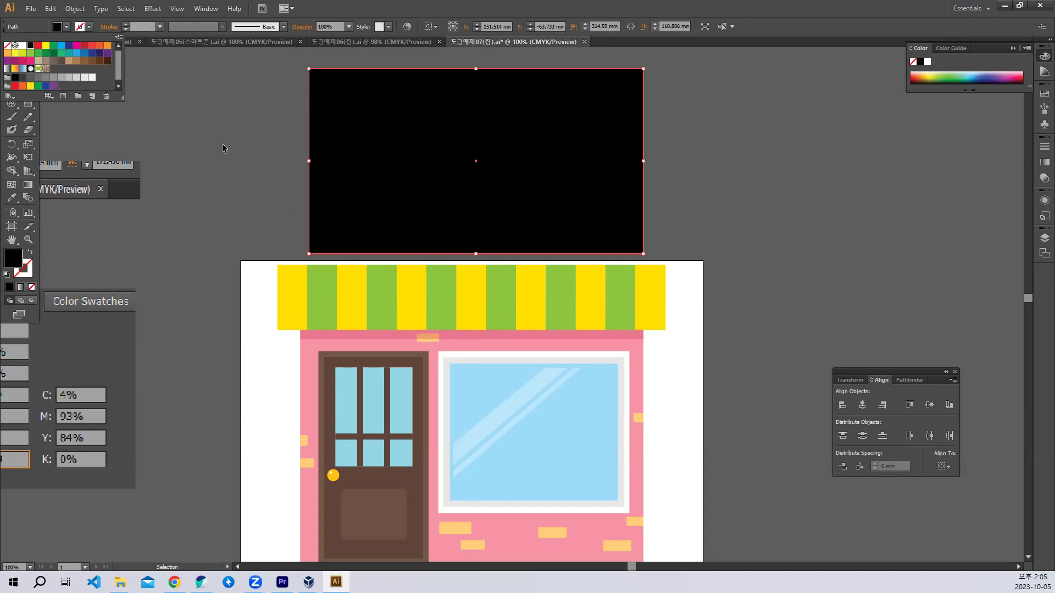
click(329, 141)
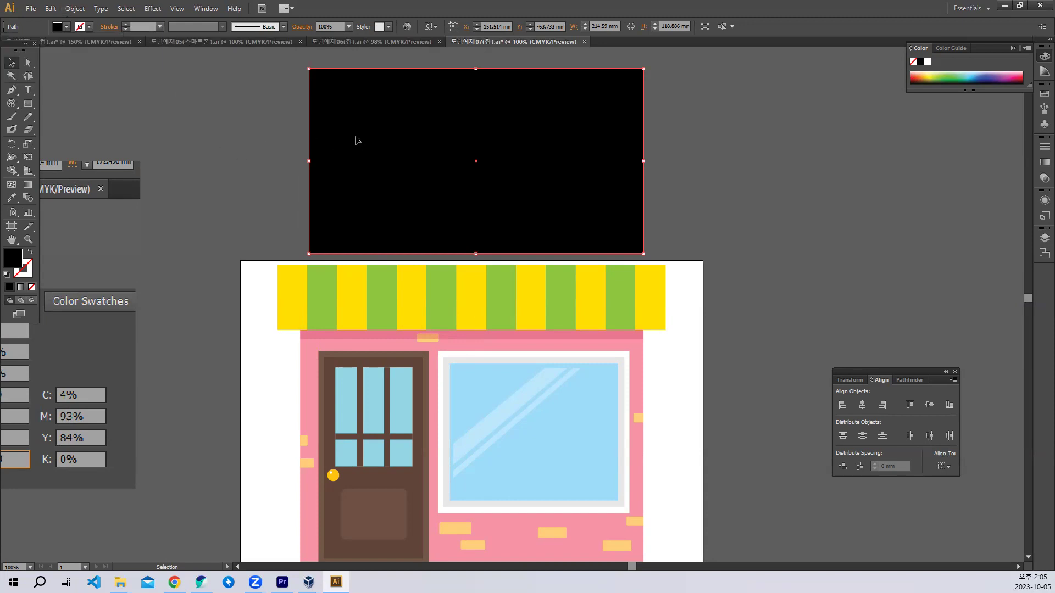
Capture a screenshot of the fill and stroke area of the toolbox
key(ctrl+shift+d)
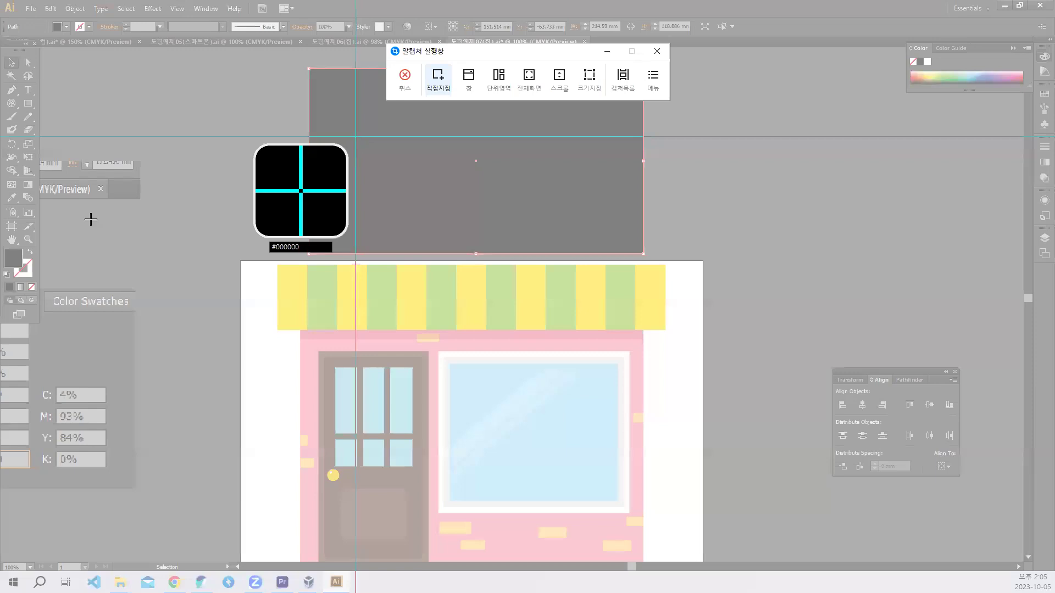
drag(0, 235, 56, 298)
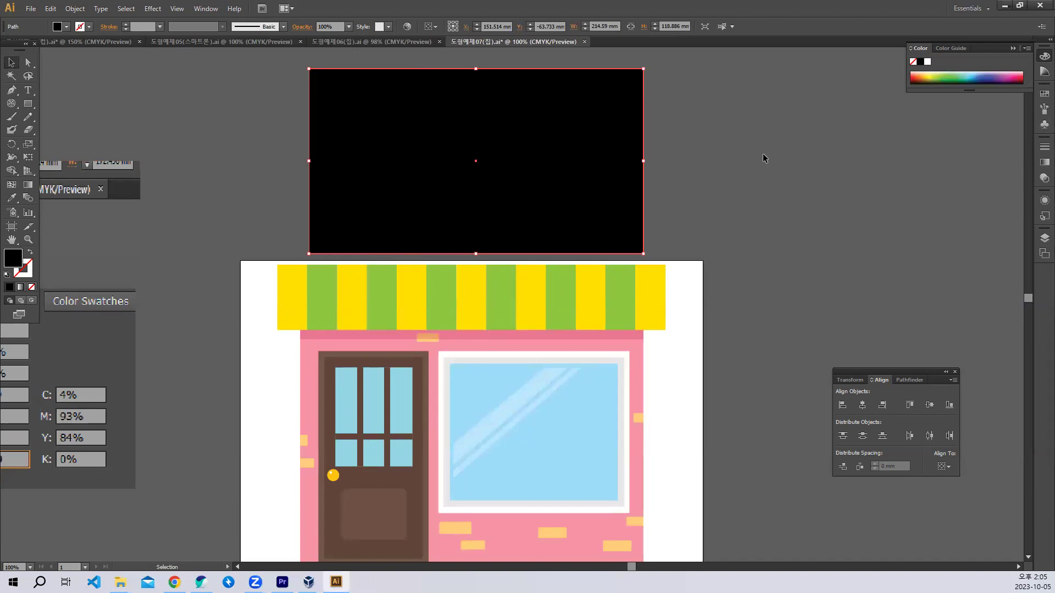
click(681, 184)
Paste the captured toolbox image to the right of the black rectangle and enlarge it to about 114 × 125 mm
scroll(682, 179, right, 6)
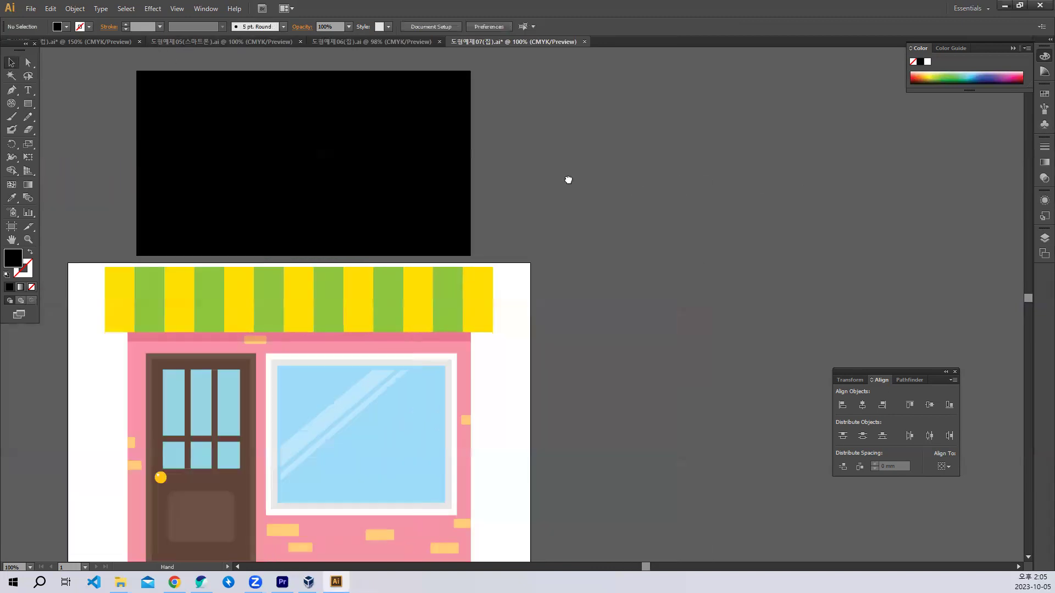
key(ctrl+v)
drag(495, 305, 551, 158)
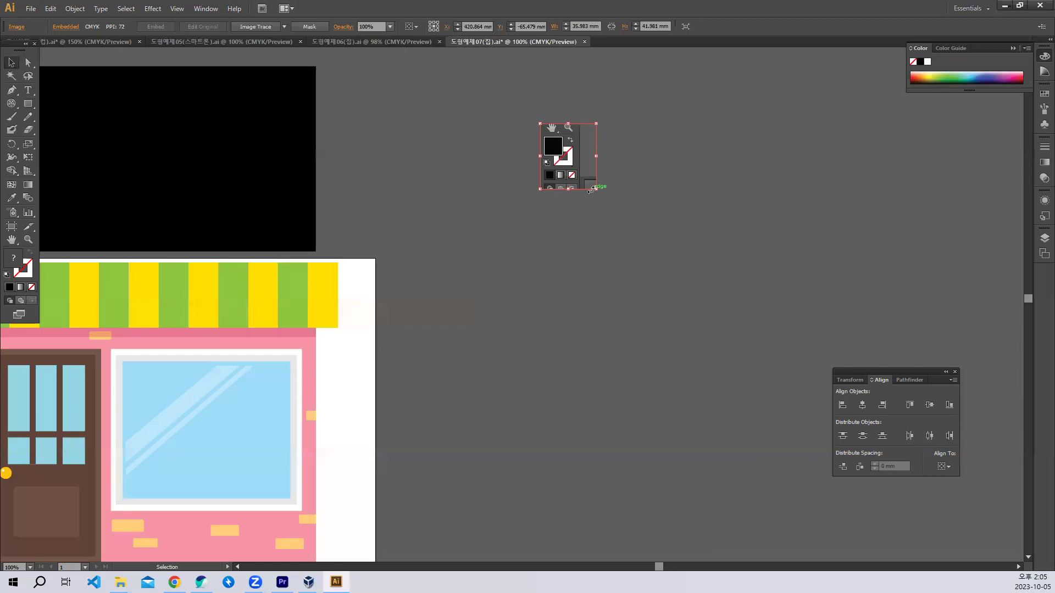
drag(594, 192, 718, 317)
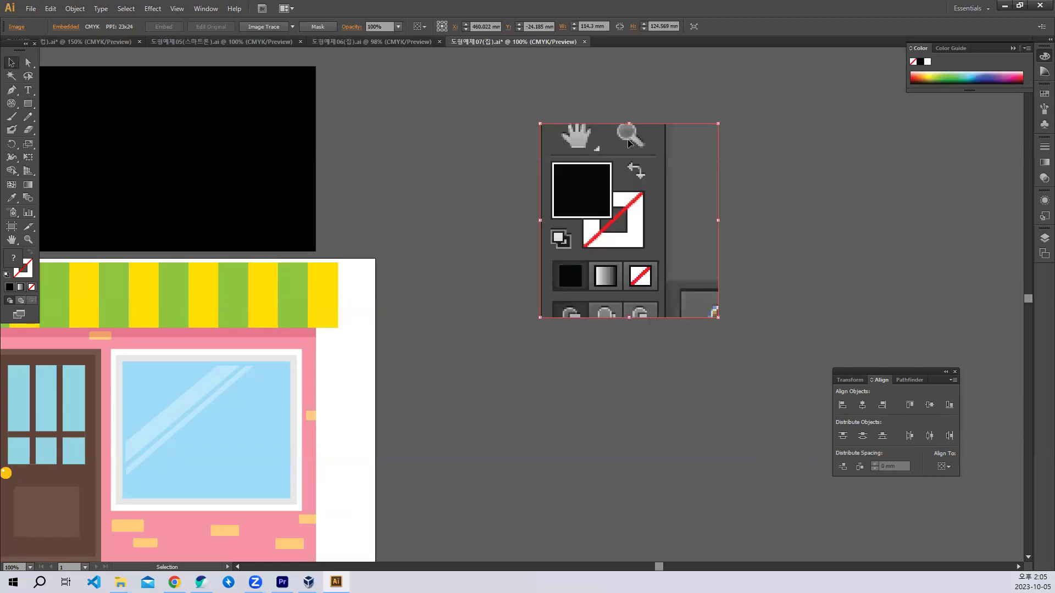
Circle the fill and stroke swatches in the pasted image with the Paintbrush and make the stroke red
click(11, 117)
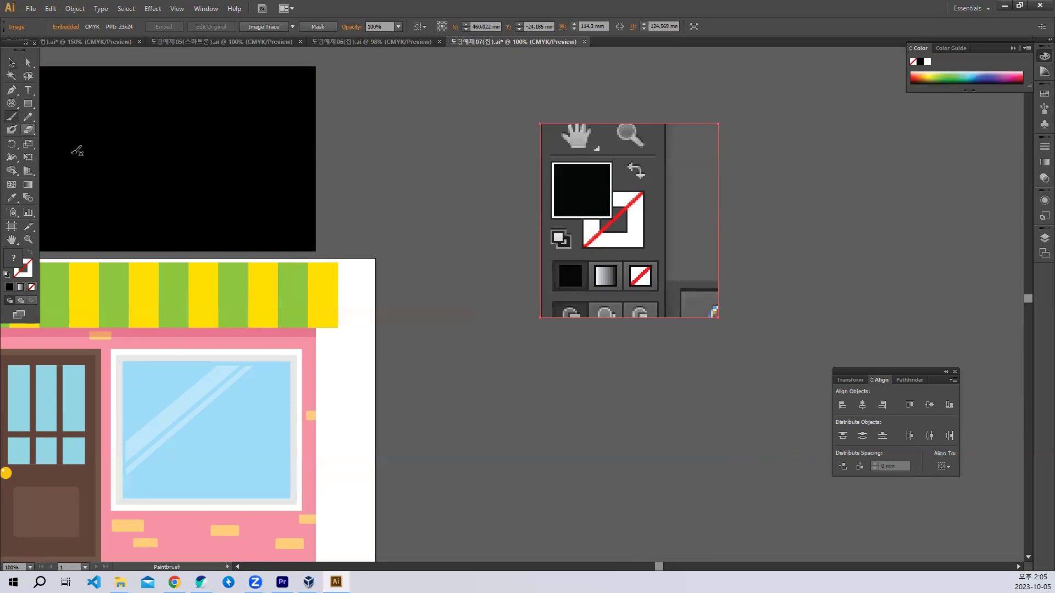
mouse_move(598, 154)
mouse_down()
mouse_move(538, 223)
mouse_move(570, 256)
mouse_move(647, 238)
mouse_move(641, 162)
mouse_move(655, 186)
mouse_up()
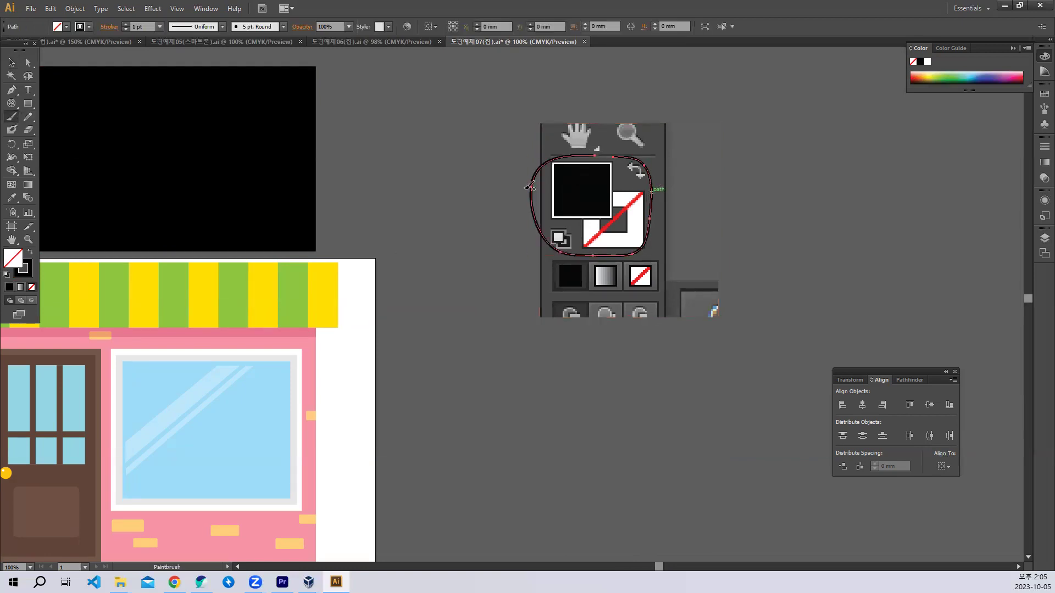
click(89, 27)
click(38, 45)
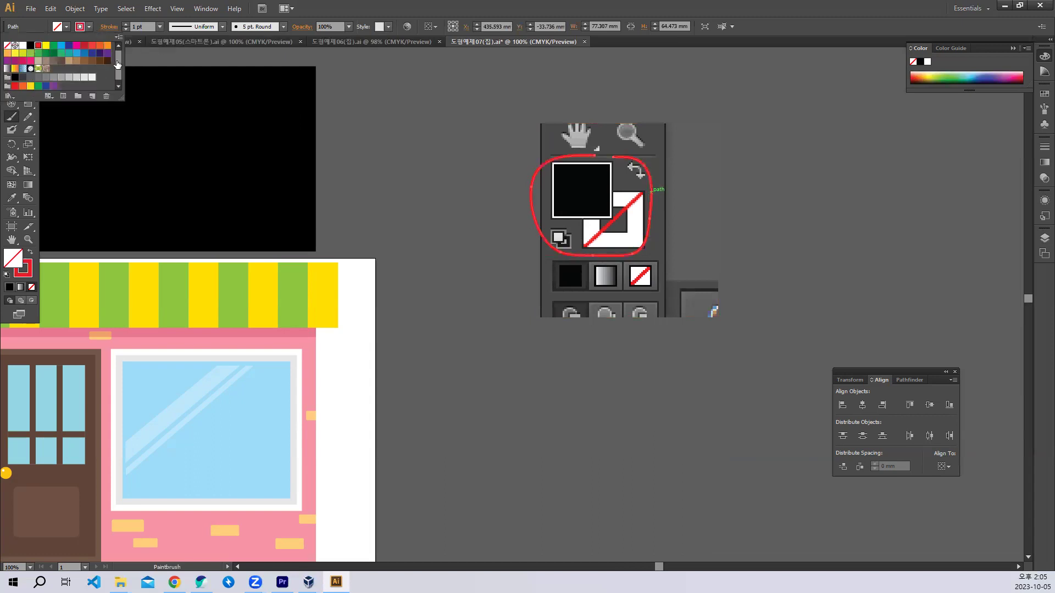
click(427, 201)
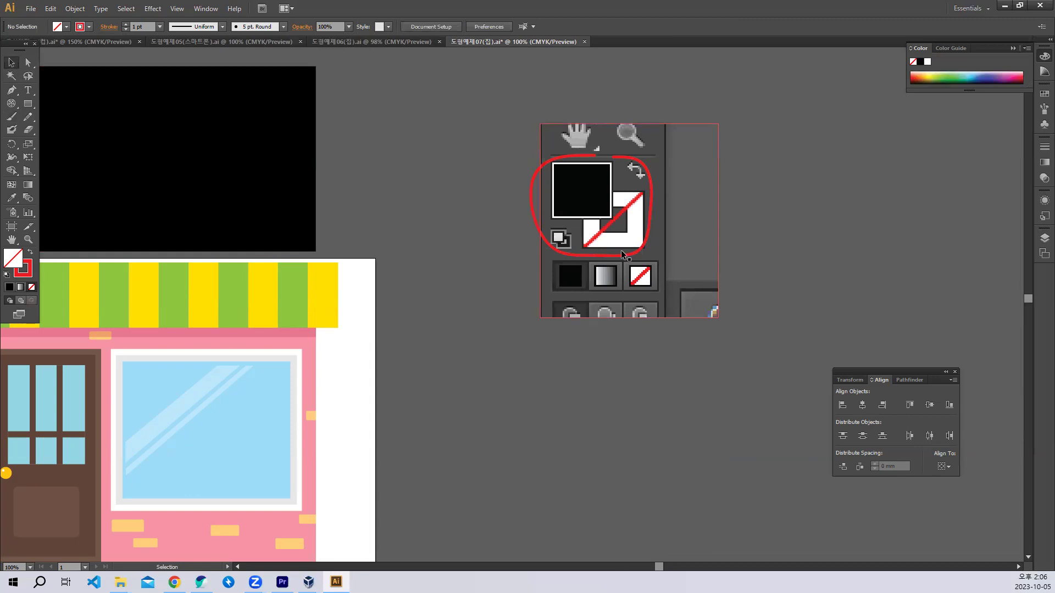
Paint a red arrow pointing up from the fill swatch and another pointing right from the stroke swatch
drag(624, 250, 583, 300)
click(11, 116)
drag(547, 236, 531, 149)
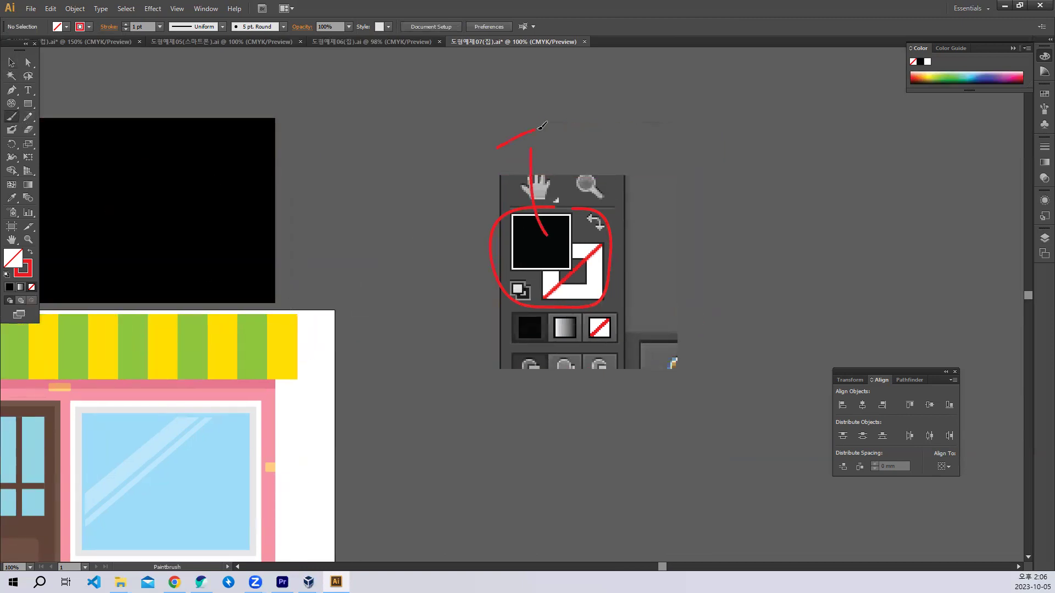
drag(633, 266, 588, 266)
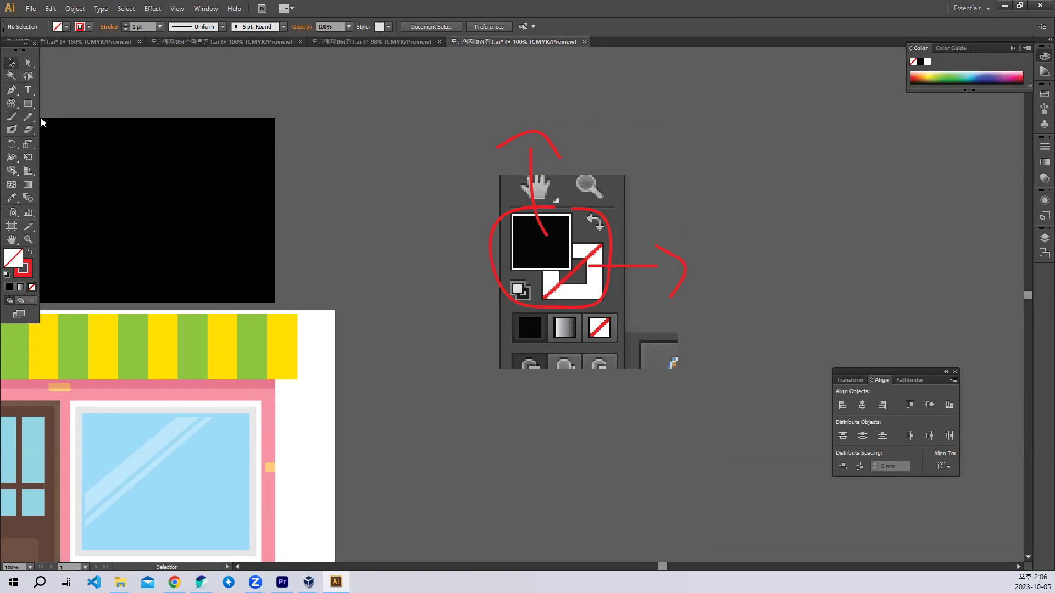
Add the text label "면색" above the arrow from the fill swatch
click(28, 89)
click(500, 99)
text(면색)
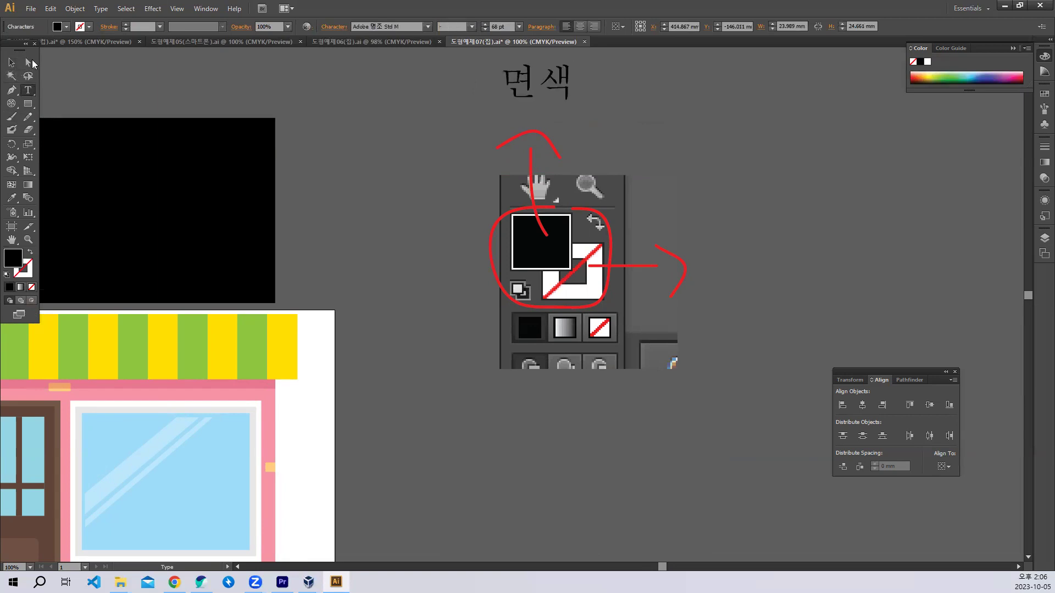
Duplicate the label "면색" beside the arrow from the stroke swatch and change the copy to "테두리색"
click(11, 62)
drag(544, 77, 693, 233)
click(28, 90)
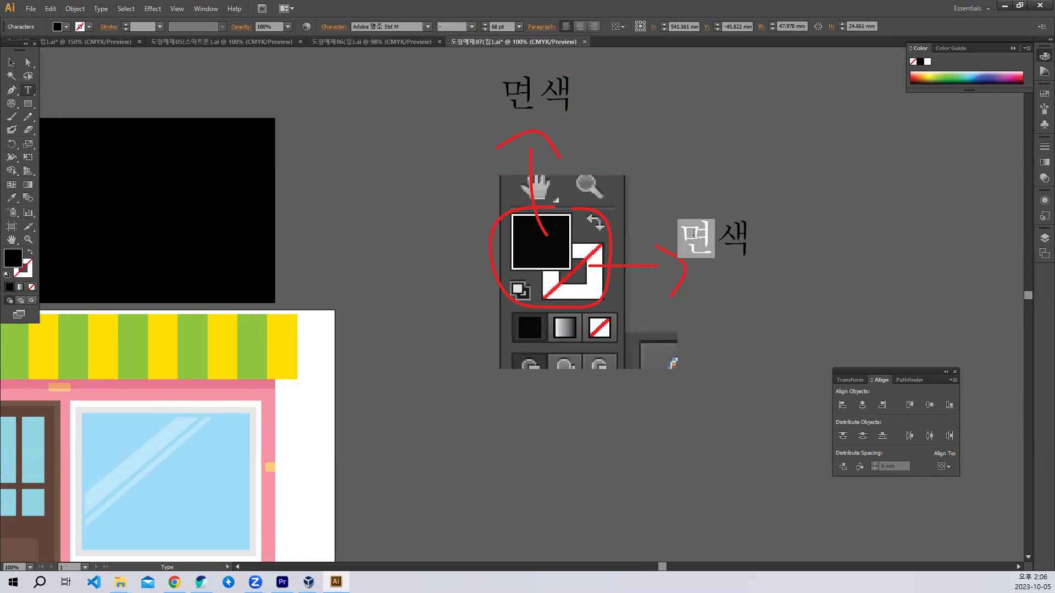
text(테두리)
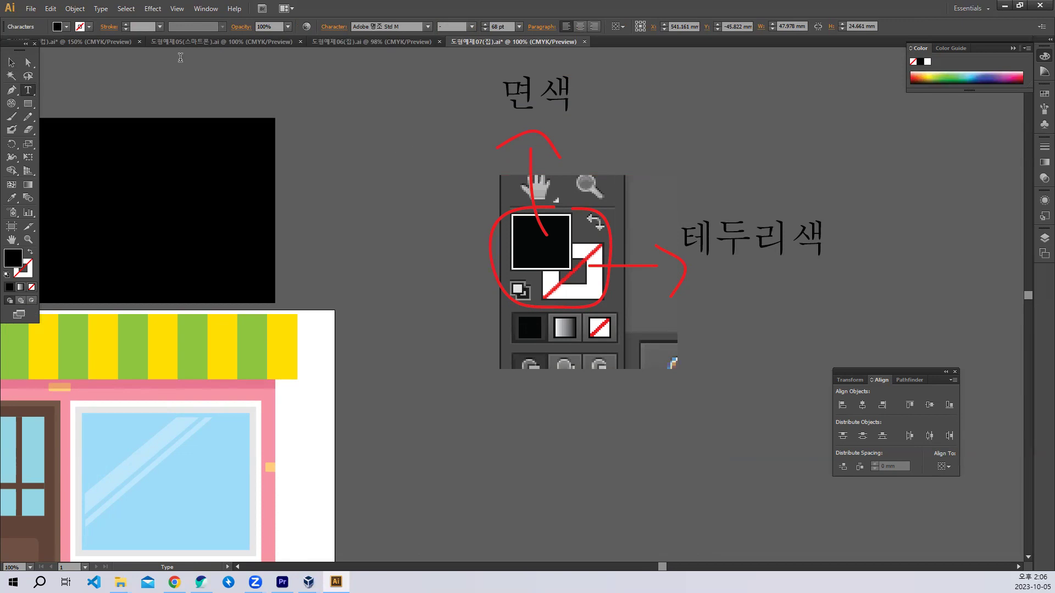
click(11, 62)
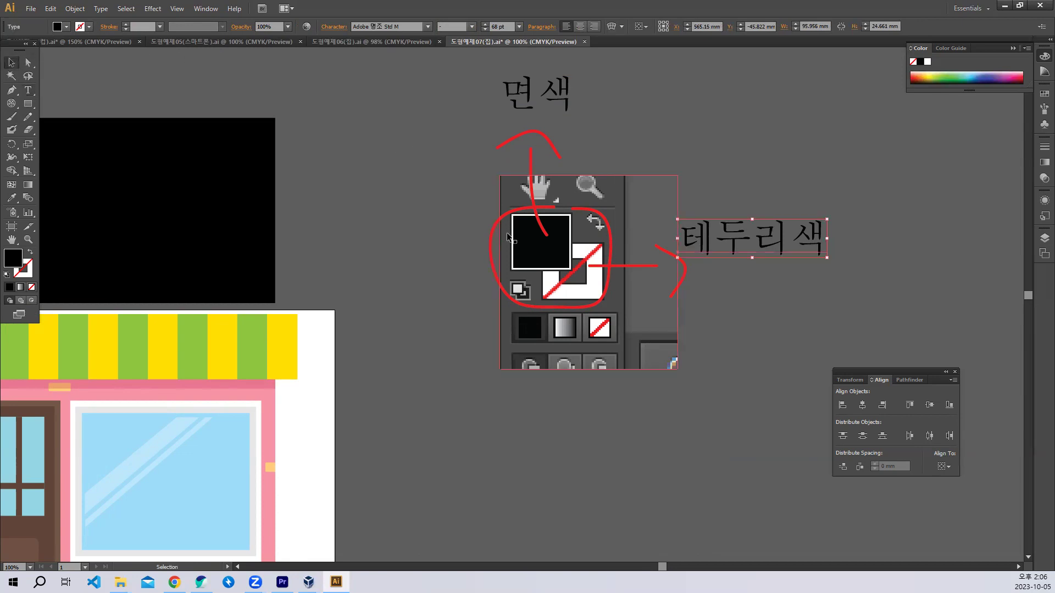
click(753, 184)
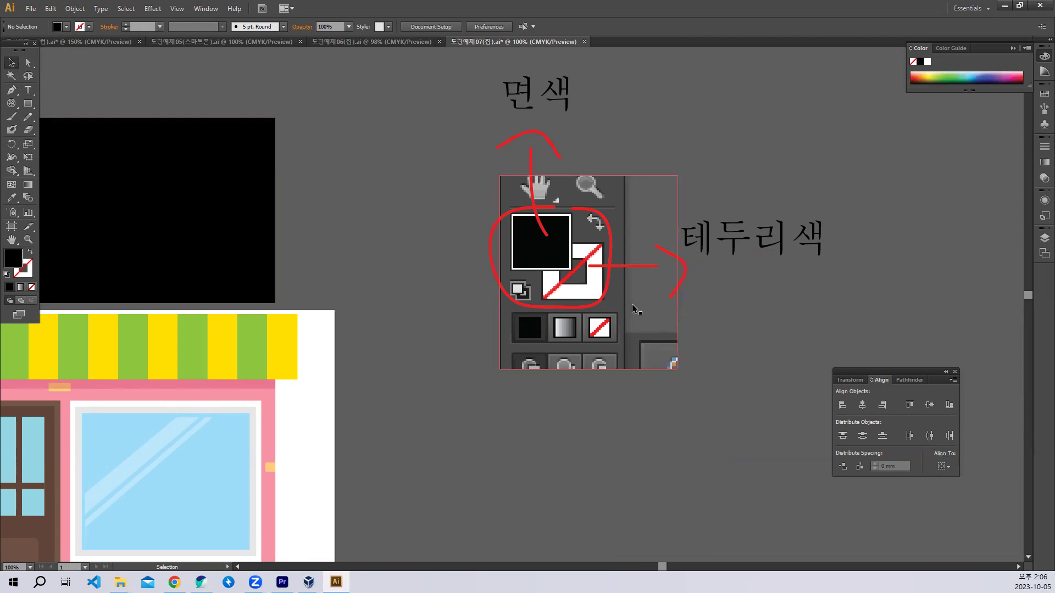
Capture an image of the fill Color Picker opened for the black rectangle, leaving the rectangle's colour as it is
drag(487, 401, 840, 410)
drag(719, 333, 750, 312)
click(476, 188)
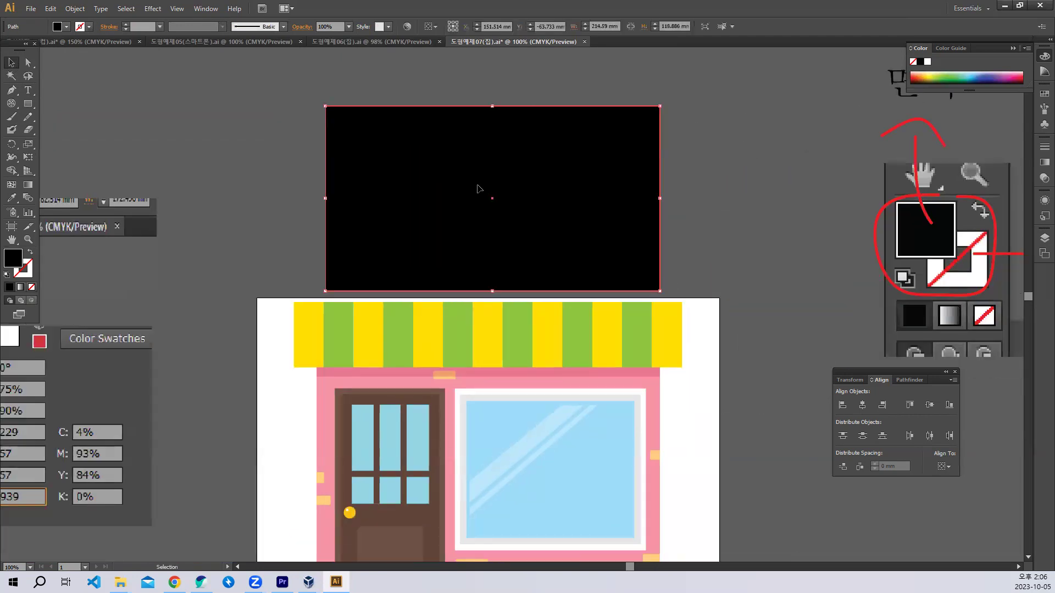
double_click(15, 260)
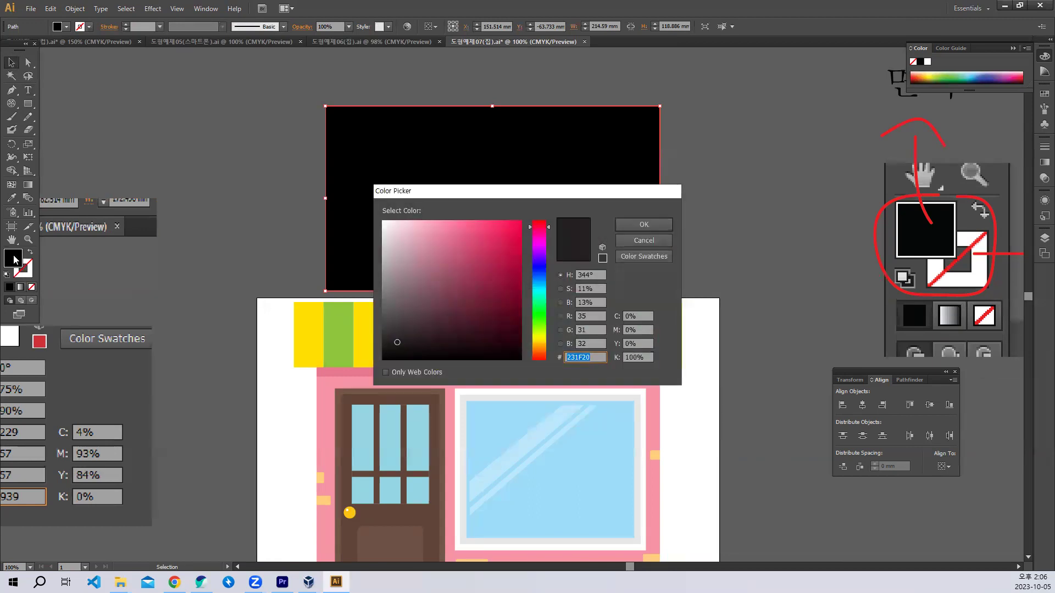
key(ctrl+shift+d)
drag(358, 172, 683, 380)
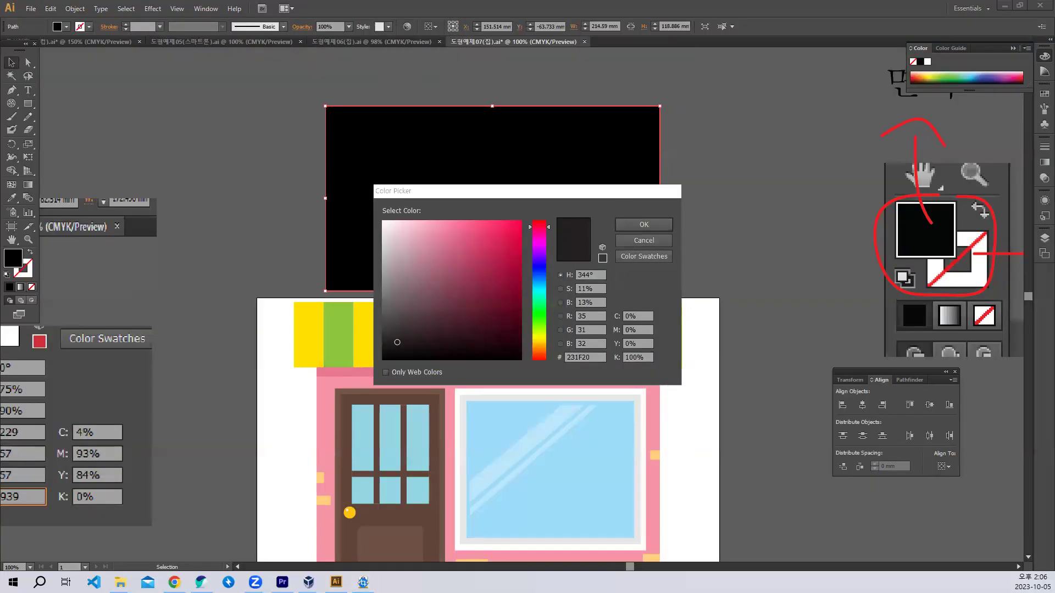
click(647, 240)
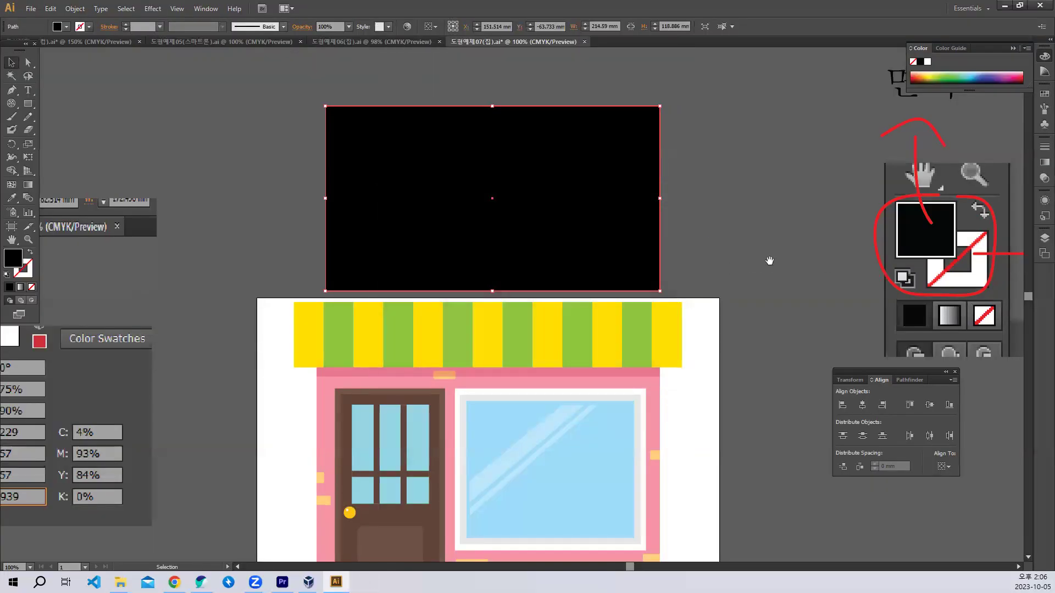
Paste the Color Picker capture in the empty area beyond the "테두리색" label and enlarge it to about 267 × 186 mm
scroll(588, 265, right, 15)
key(ctrl+v)
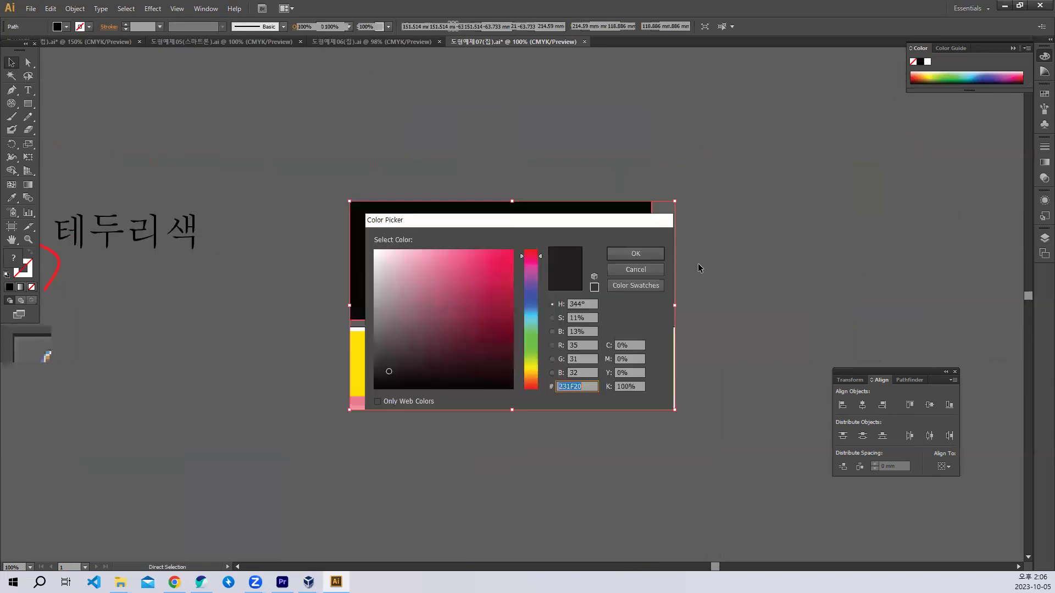
drag(675, 324, 766, 404)
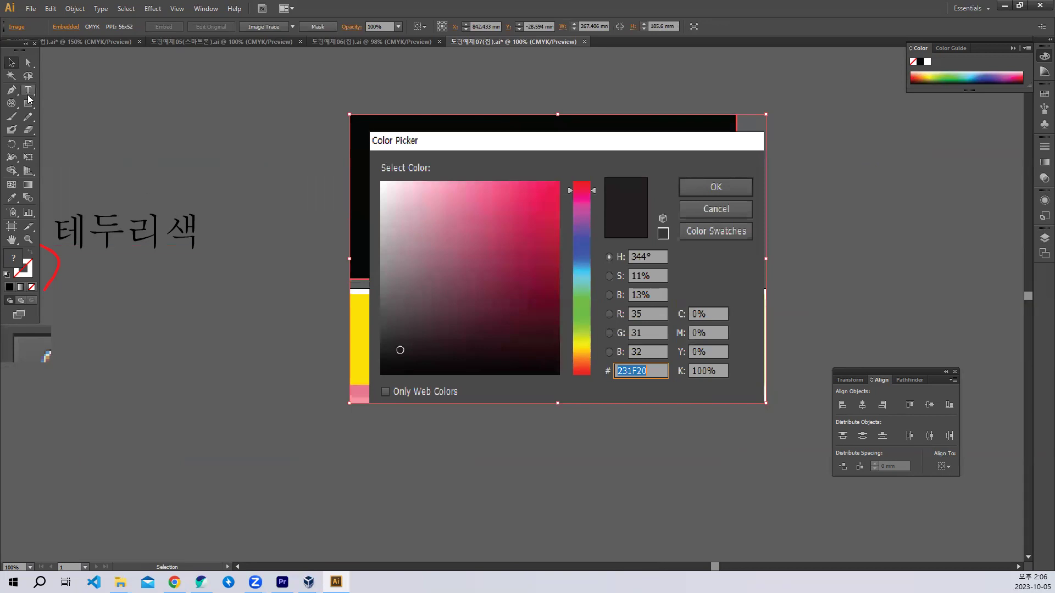
Circle the hue slider in the enlarged Color Picker image with the Paintbrush and mark the slider and colour field
click(31, 117)
click(11, 116)
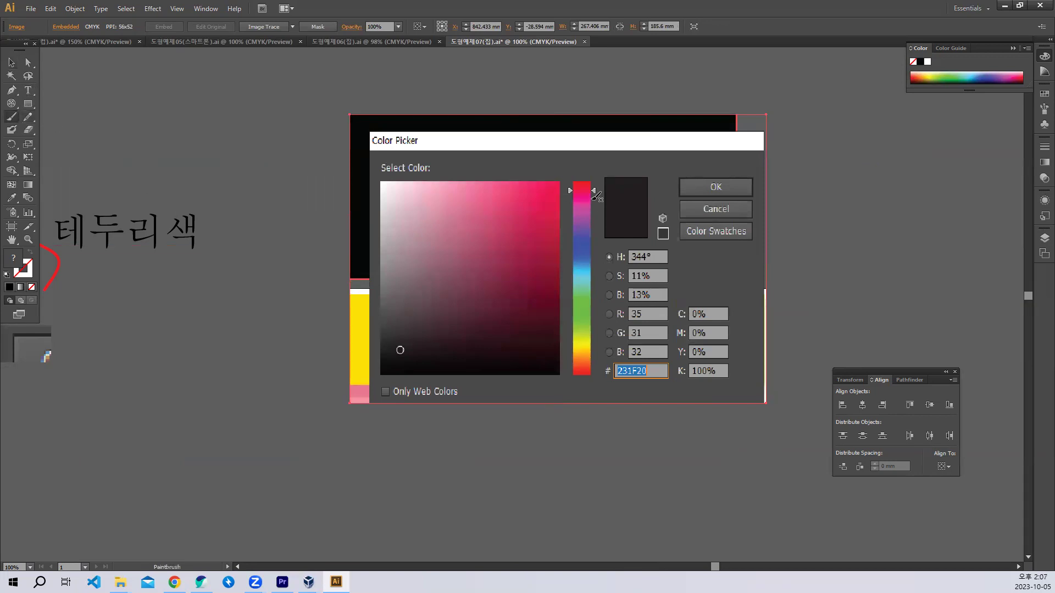
mouse_move(577, 183)
mouse_down()
mouse_move(564, 246)
mouse_move(576, 366)
mouse_move(599, 304)
mouse_move(592, 166)
mouse_up()
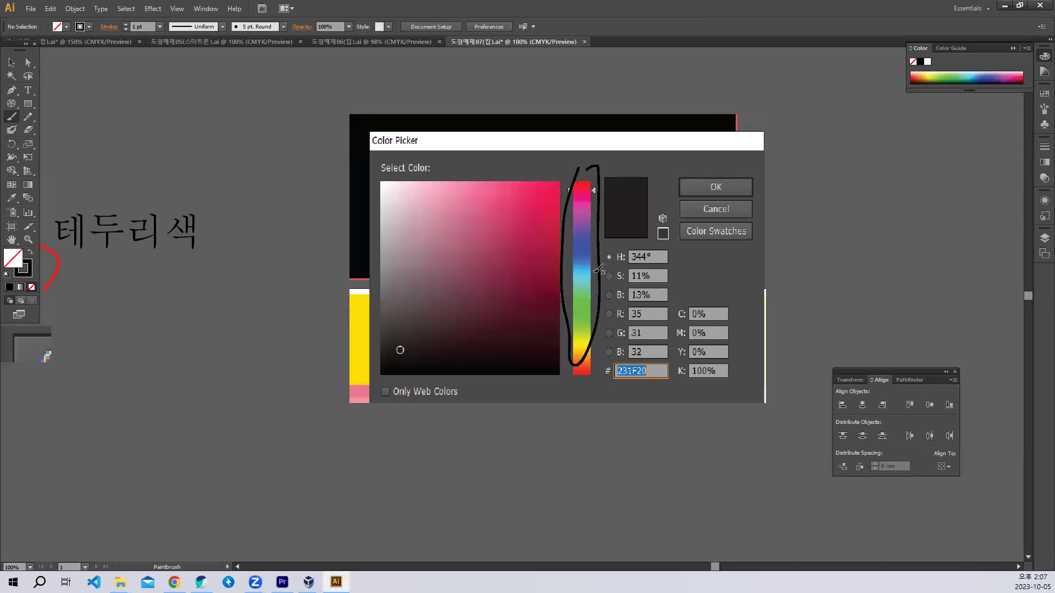
mouse_move(586, 209)
mouse_down()
mouse_move(593, 192)
mouse_move(584, 241)
mouse_up()
drag(496, 206, 517, 221)
click(11, 62)
Change the fill of the black rectangle above the shop to bright pink E83FA4
drag(195, 157, 419, 223)
click(296, 236)
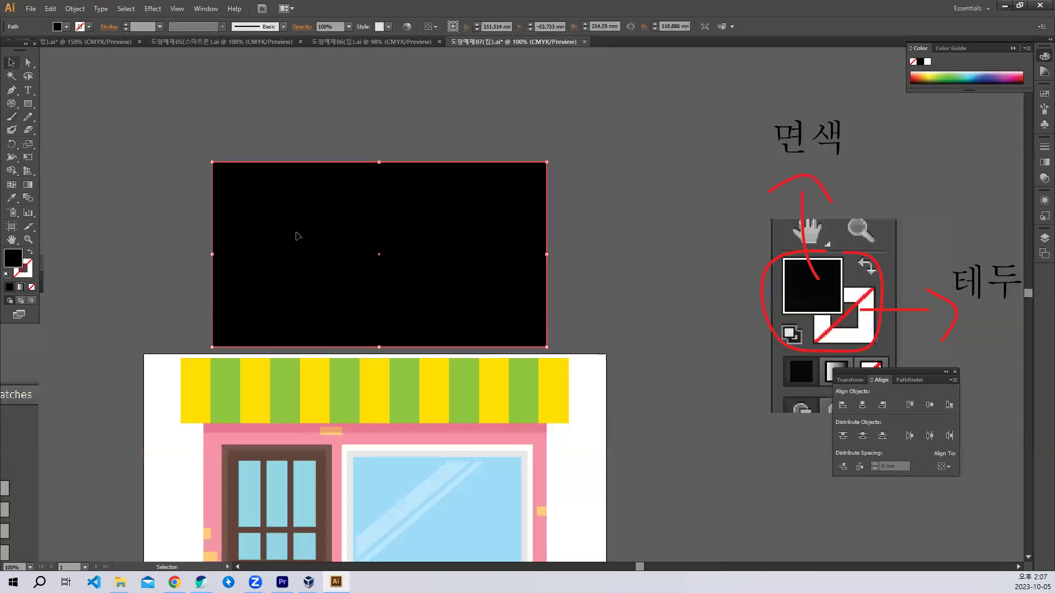
double_click(12, 258)
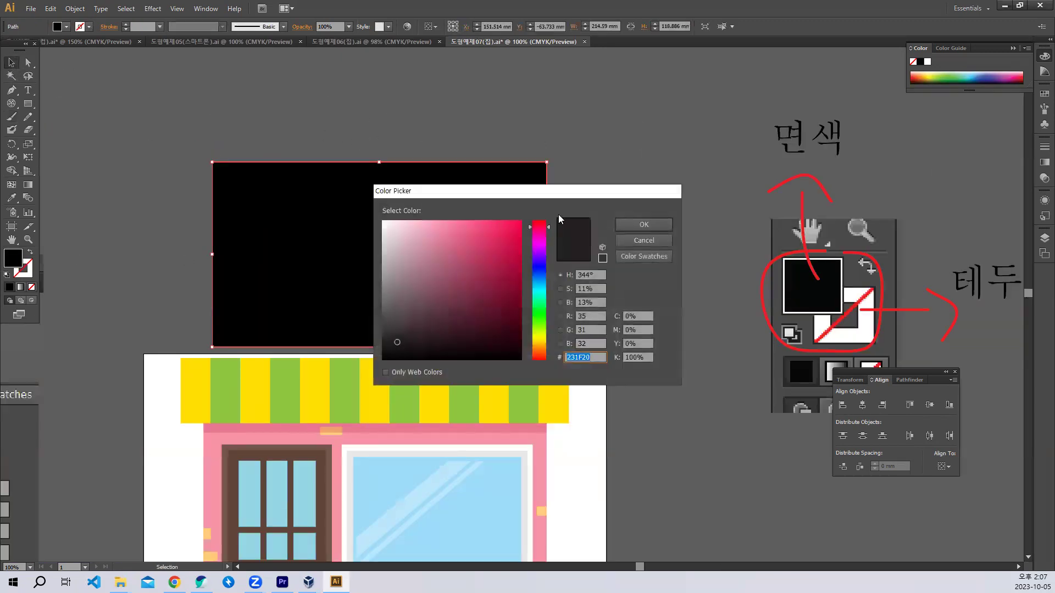
drag(573, 192, 622, 142)
mouse_move(590, 193)
mouse_down()
mouse_move(589, 242)
mouse_move(589, 195)
mouse_up()
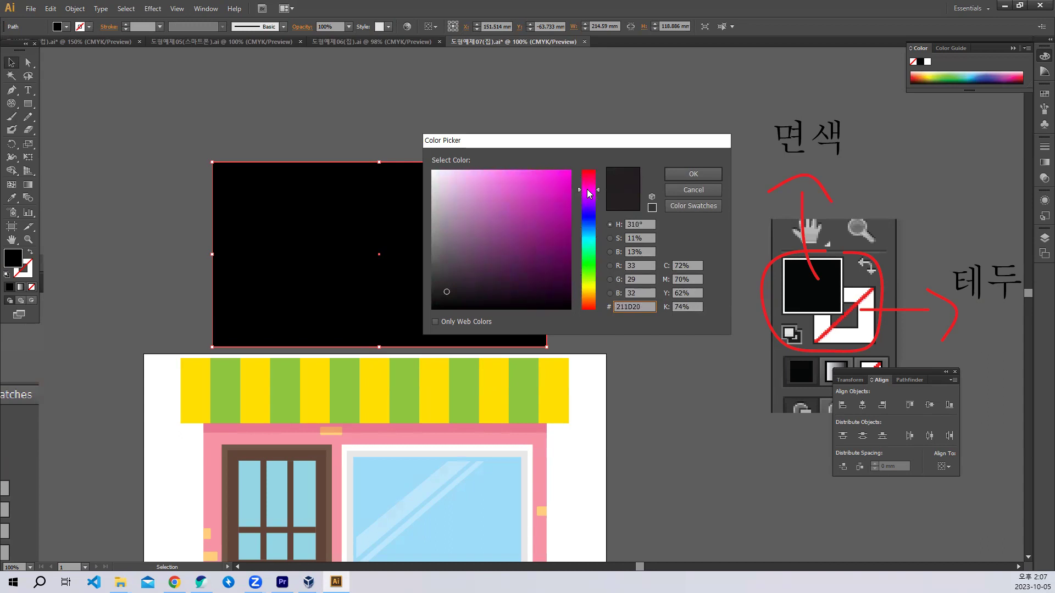
mouse_move(556, 198)
mouse_down()
mouse_move(546, 183)
mouse_move(589, 185)
mouse_move(589, 209)
mouse_move(594, 187)
mouse_move(544, 186)
mouse_move(548, 175)
mouse_move(548, 184)
mouse_move(536, 172)
mouse_move(533, 182)
mouse_up()
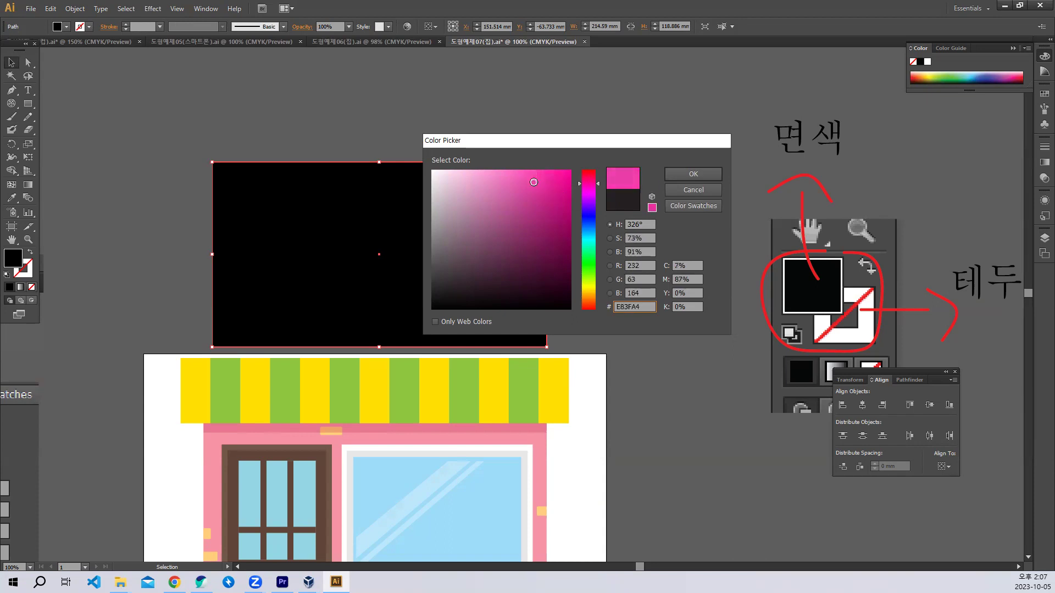
click(678, 174)
click(650, 202)
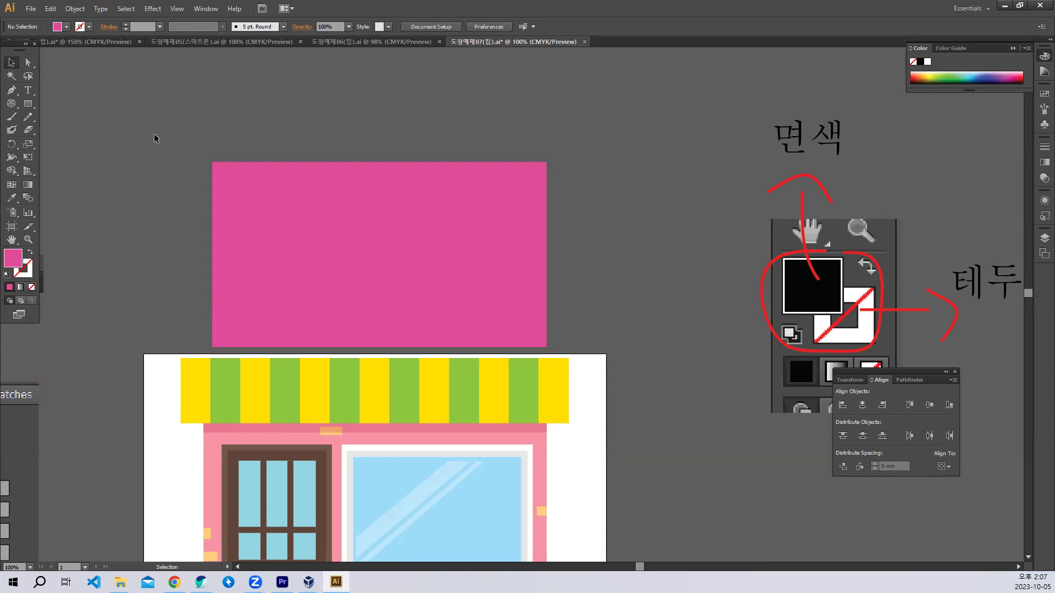
Draw a rectangle about 215 × 110 mm over the lower part of the pink rectangle and fill it with light pink E588C4
mouse_move(121, 199)
mouse_down()
mouse_move(125, 106)
mouse_move(68, 74)
mouse_move(106, 101)
mouse_up()
key(m)
drag(221, 105, 551, 278)
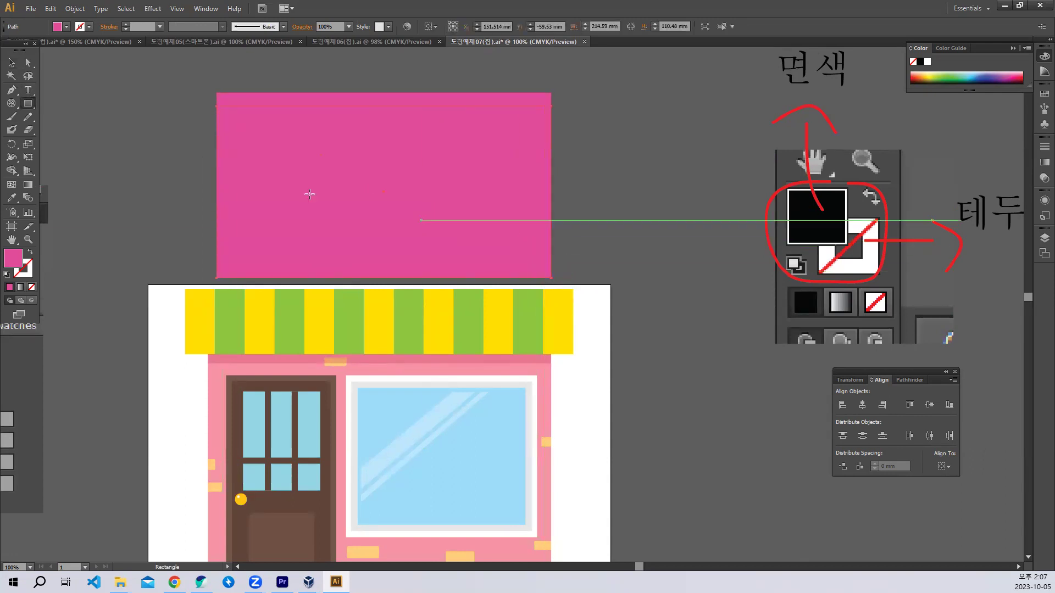
double_click(21, 259)
click(489, 184)
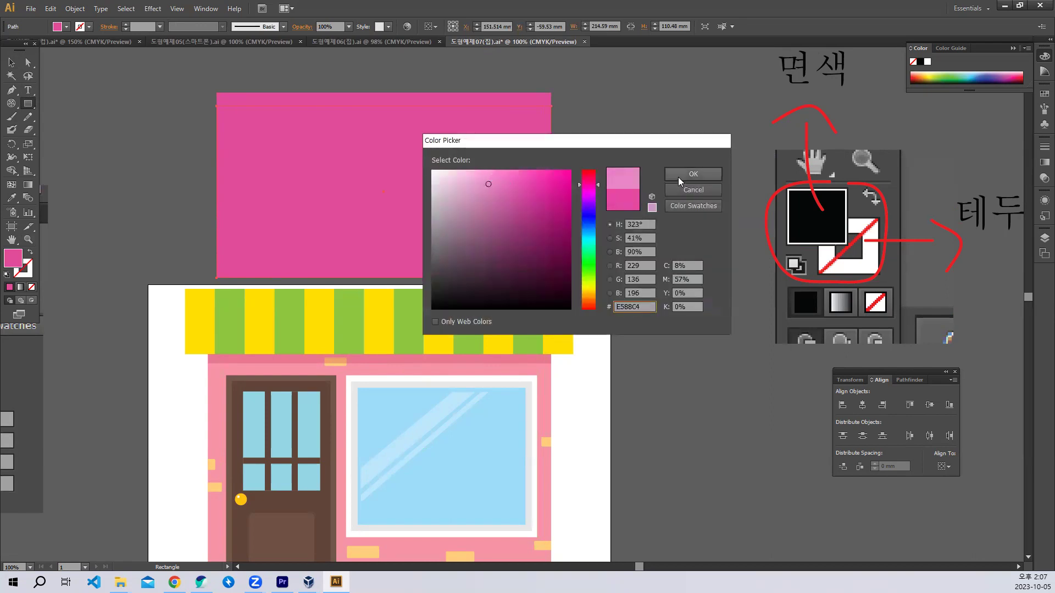
click(693, 175)
click(11, 62)
click(183, 207)
Draw a thin rectangle about 244 × 14 mm along the base of the pink wall and fill it with purple CE7AC6
scroll(178, 231, down, 1)
key(space)
drag(261, 443, 256, 370)
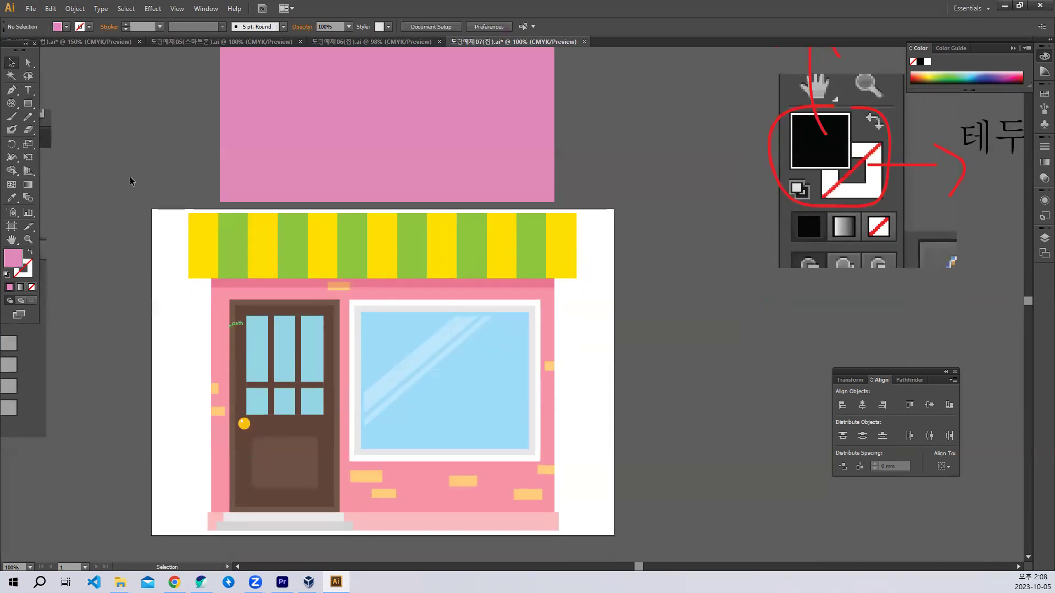
click(28, 104)
drag(200, 196, 579, 217)
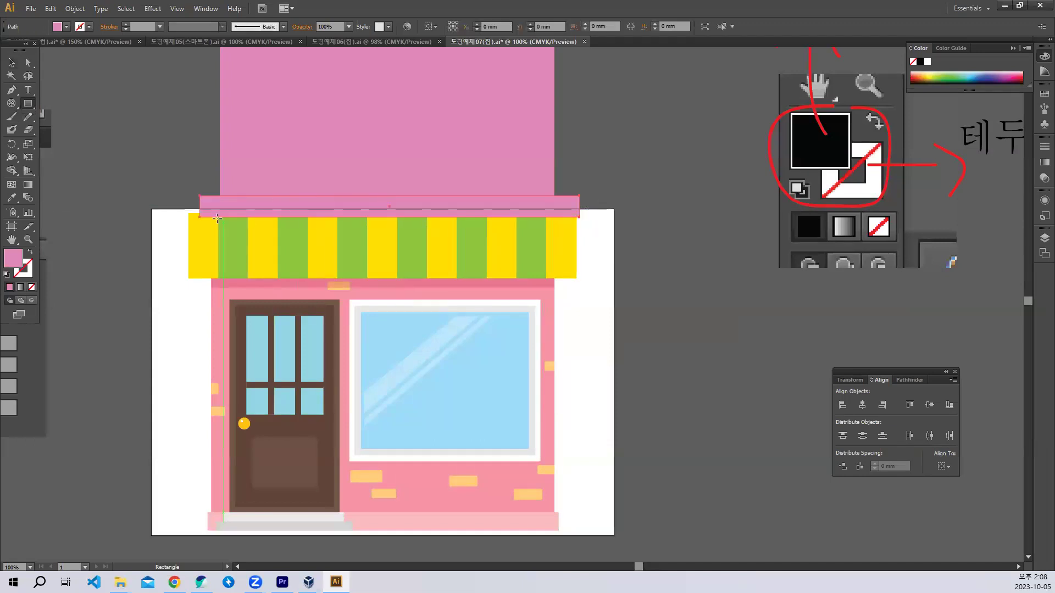
double_click(10, 258)
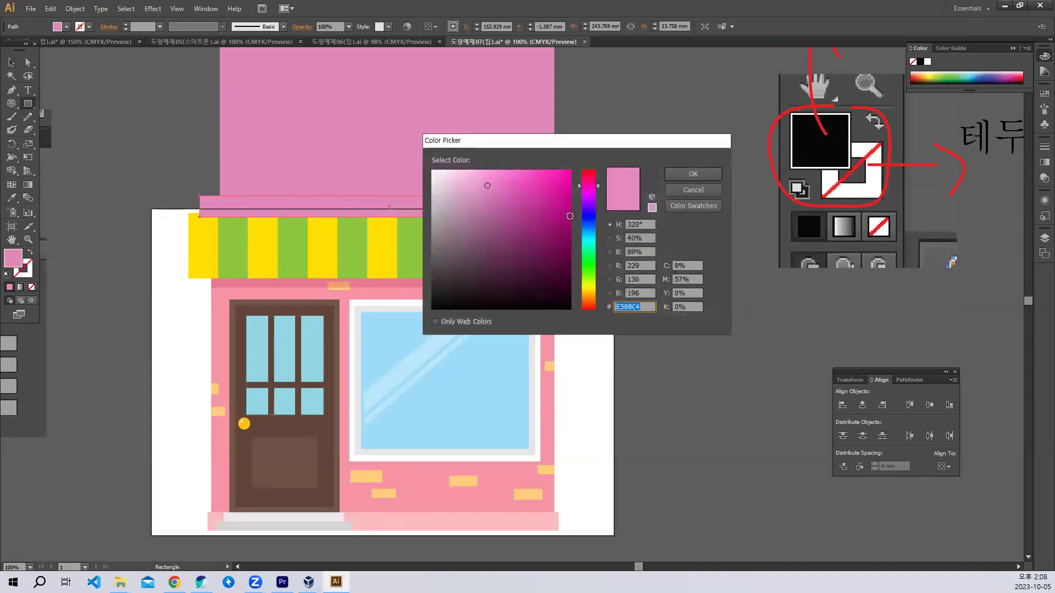
click(591, 191)
click(490, 196)
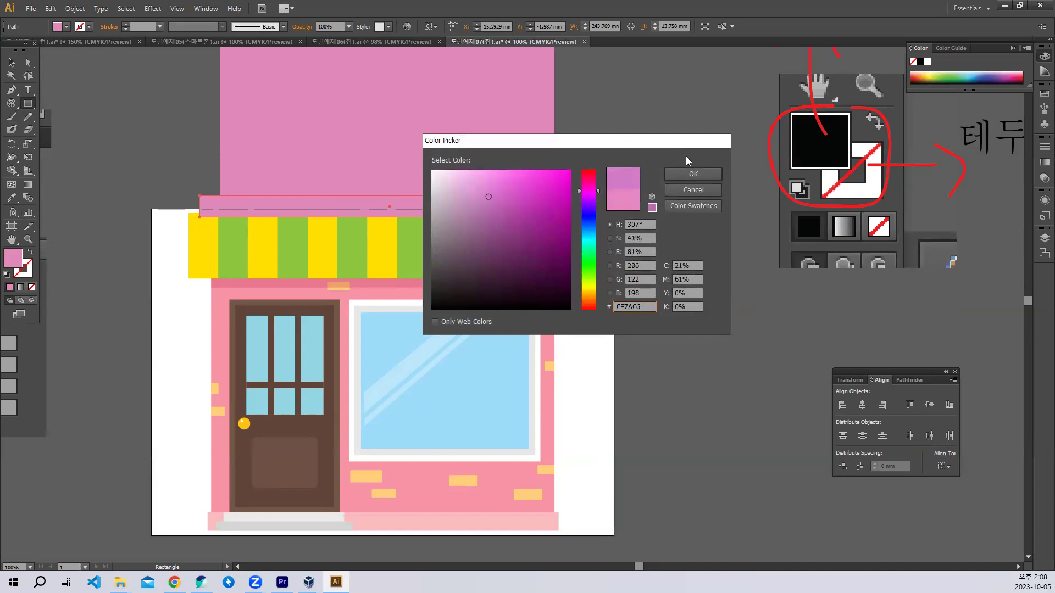
click(693, 173)
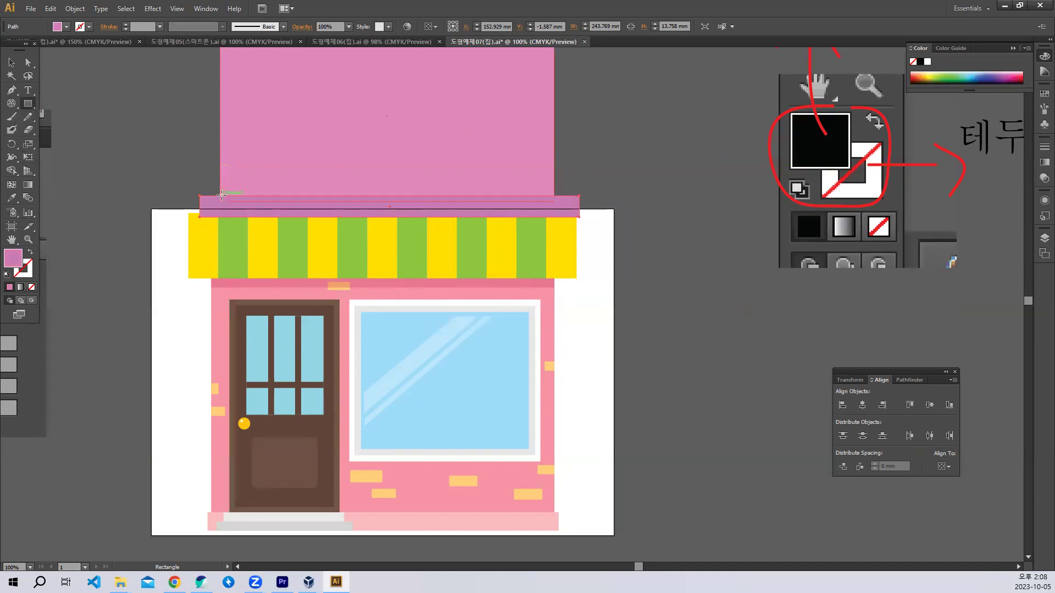
Draw a doorstep rectangle about 74 × 10 mm on the purple base strip and fill it with pale lilac E2C7E1
drag(223, 193, 340, 209)
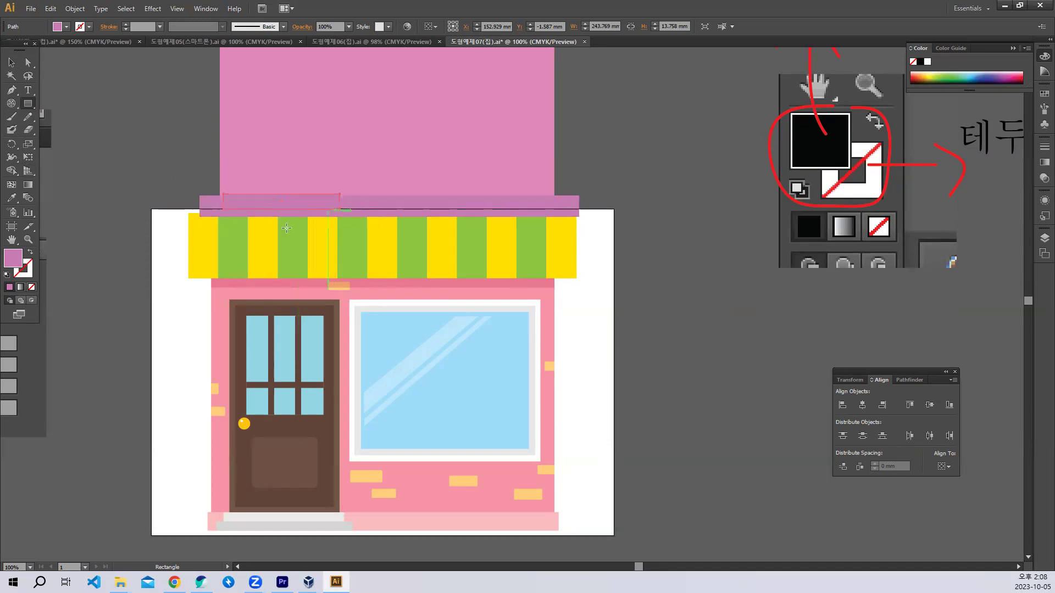
double_click(13, 257)
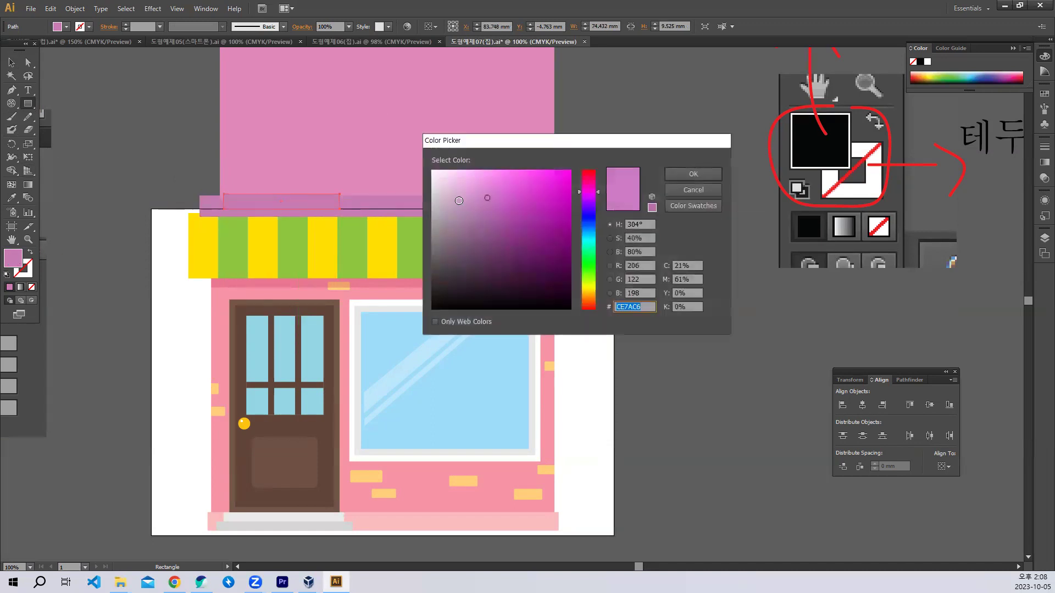
drag(459, 201, 445, 195)
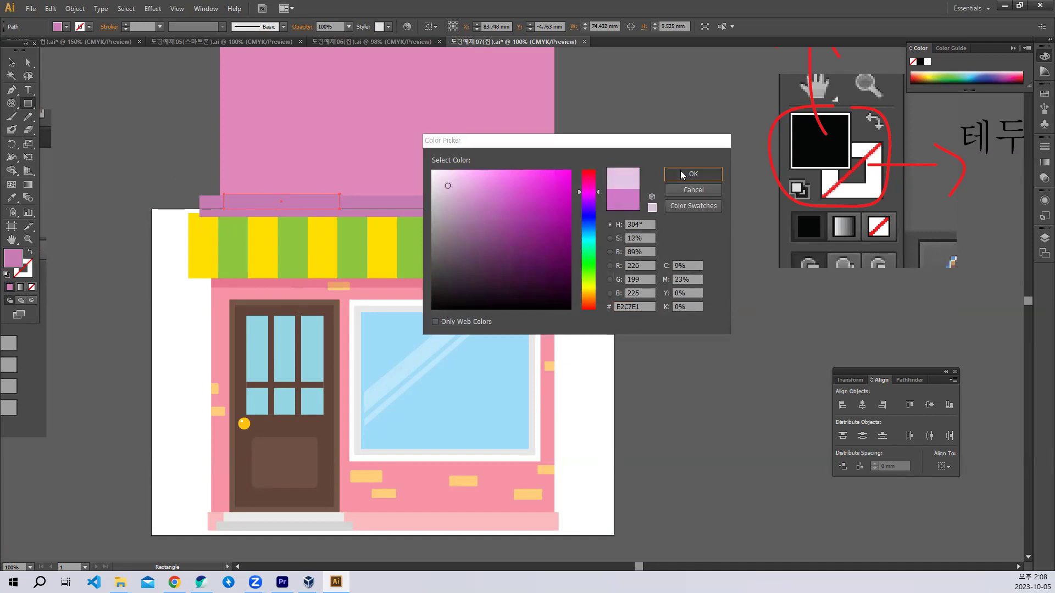
click(681, 171)
click(11, 64)
click(111, 98)
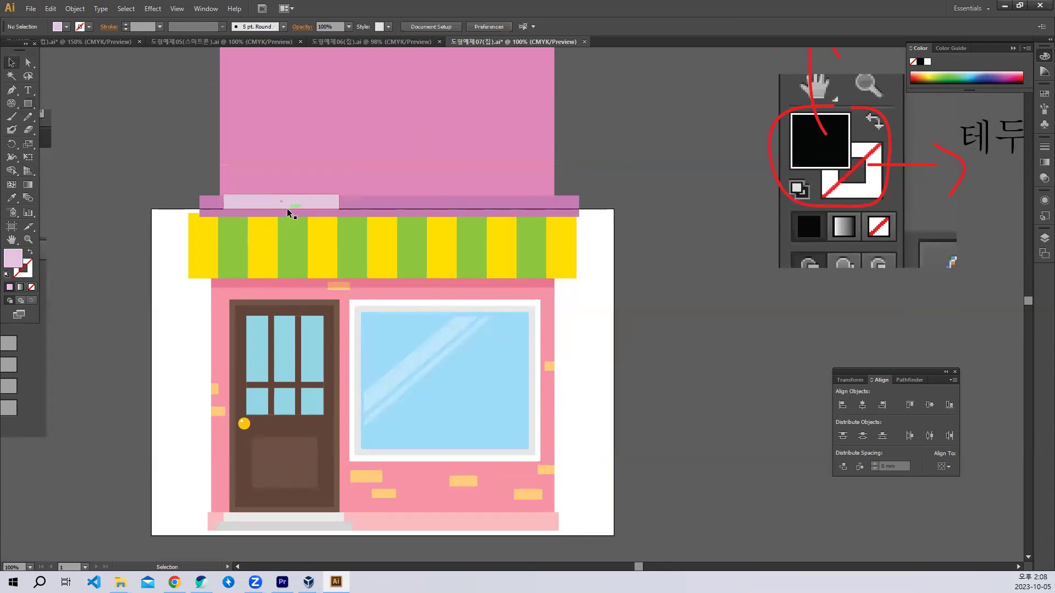
Duplicate the doorstep just below itself, widen the copy to about 85 mm and give it a darker mauve fill
drag(285, 207, 217, 210)
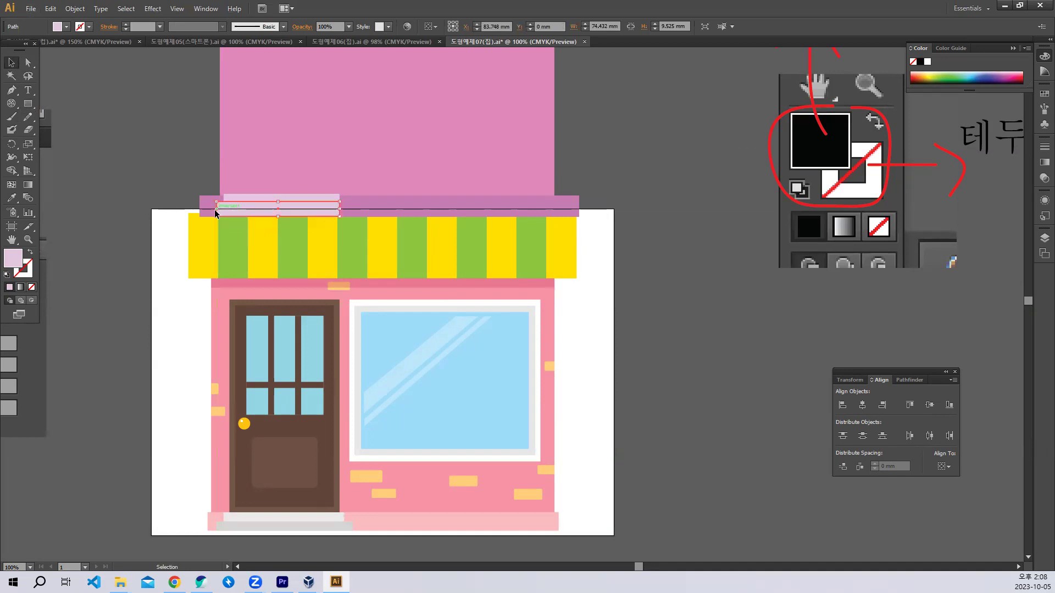
drag(339, 208, 350, 208)
double_click(12, 257)
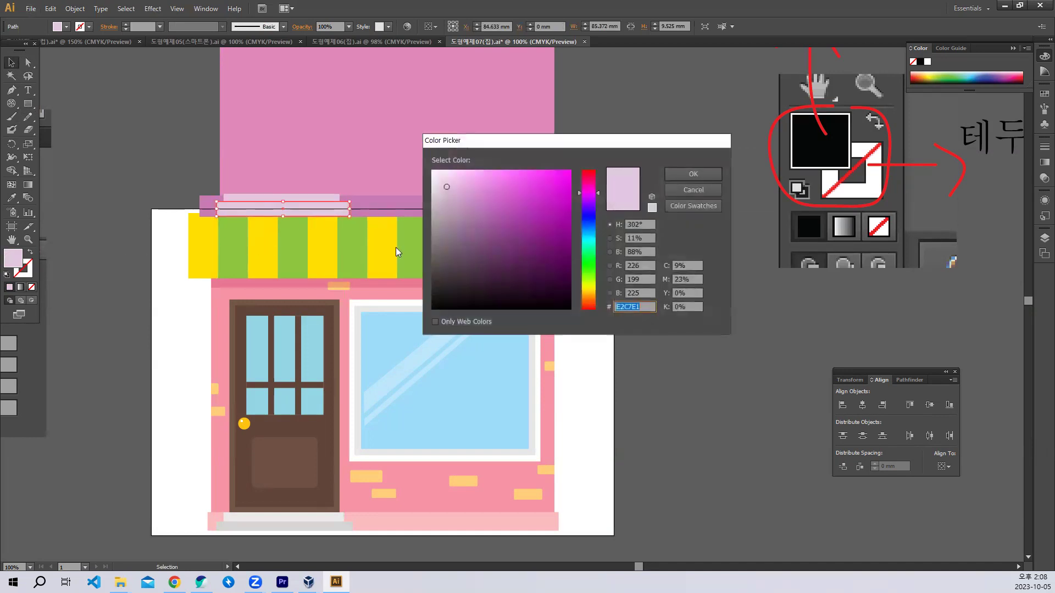
click(470, 212)
click(694, 174)
click(652, 355)
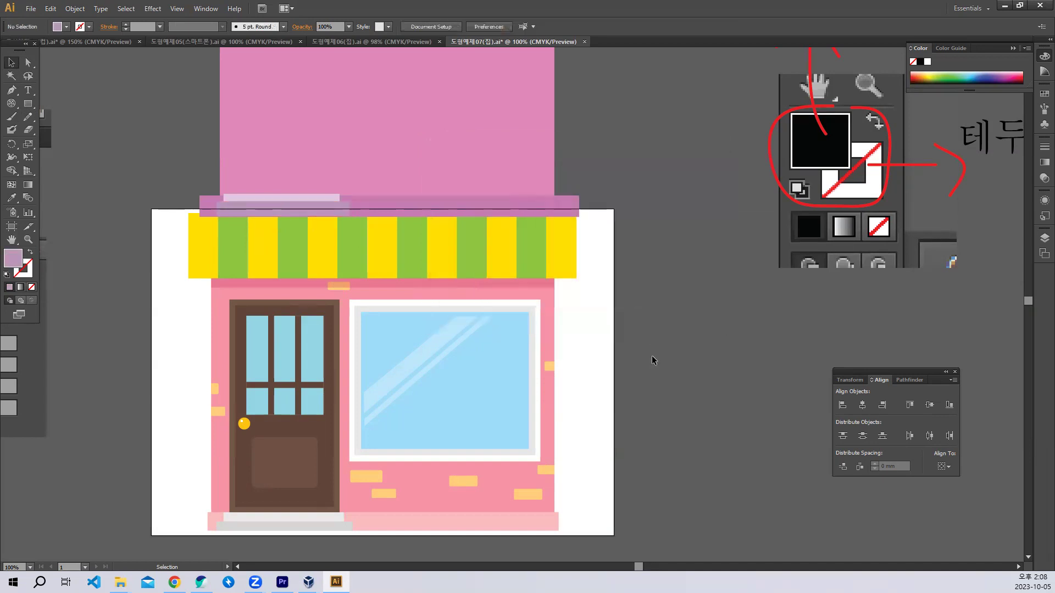
Draw a door rectangle about 61 × 88 mm above the doorstep and fill it with dark brown 66360C
scroll(401, 379, up, 2)
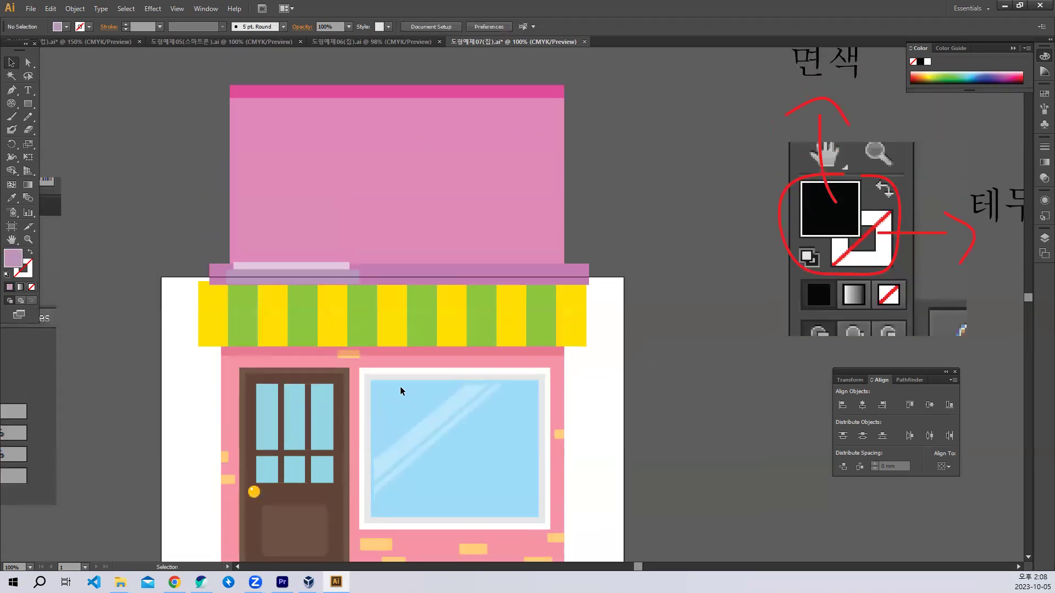
click(29, 105)
drag(243, 111, 344, 250)
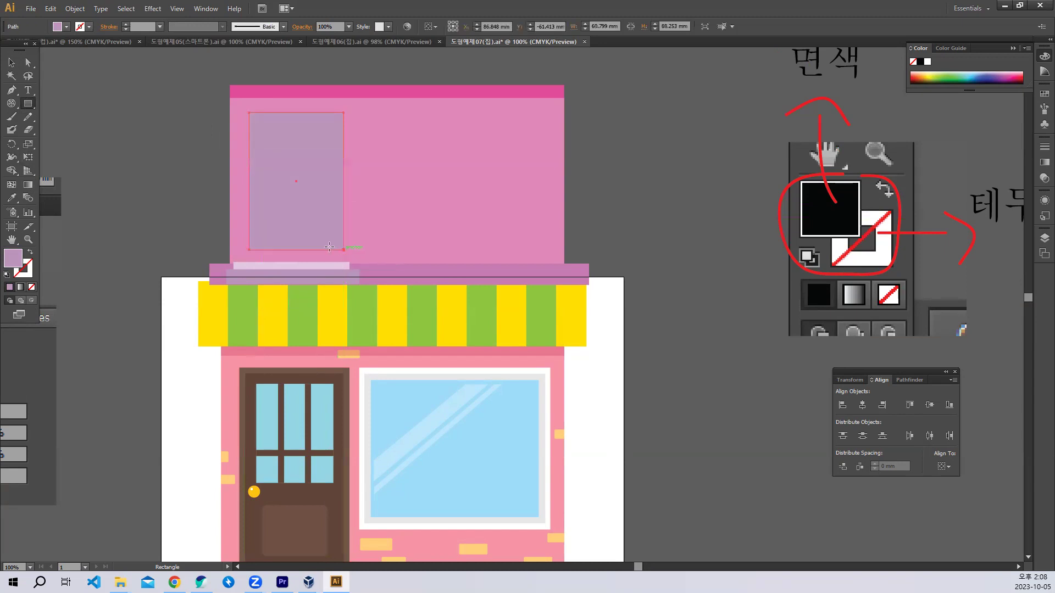
double_click(12, 258)
drag(589, 197, 599, 298)
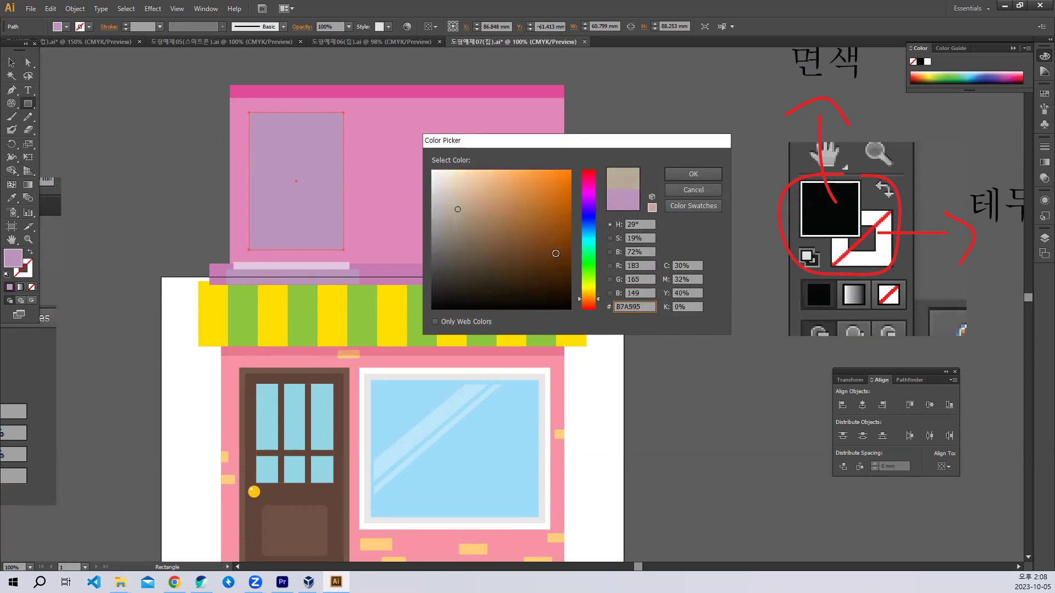
click(555, 253)
click(680, 173)
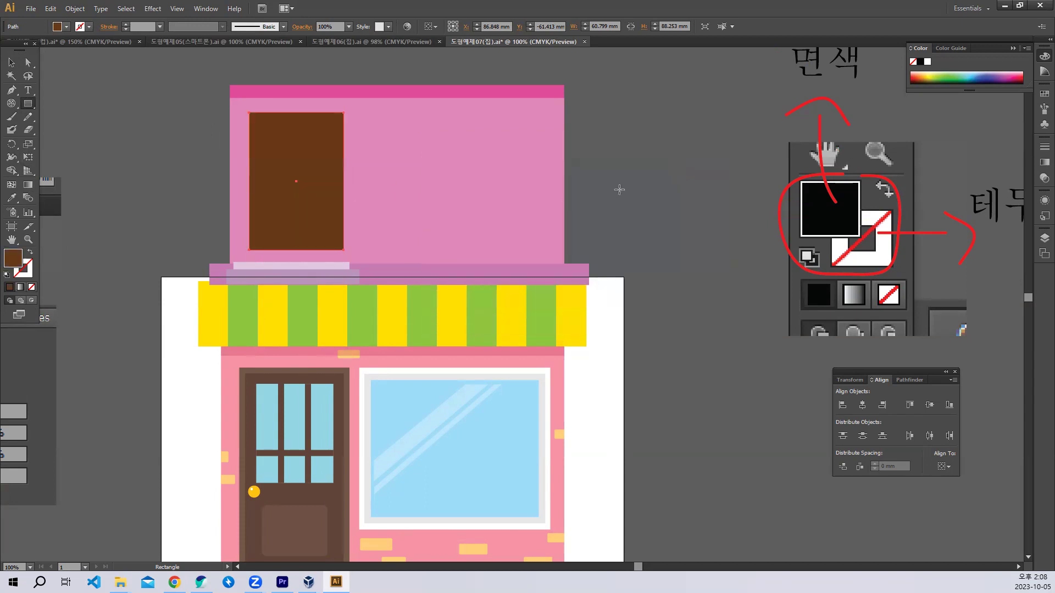
Draw an inner door panel about 54 × 77 mm inside the dark brown door and fill it with a lighter orange-brown
drag(254, 120, 338, 239)
double_click(14, 258)
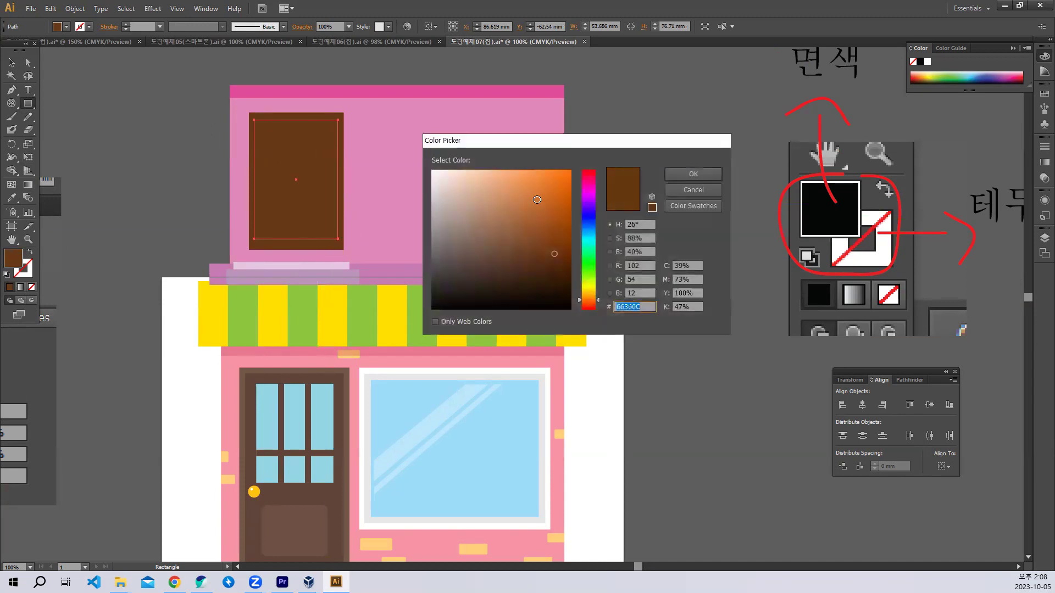
click(539, 206)
click(701, 170)
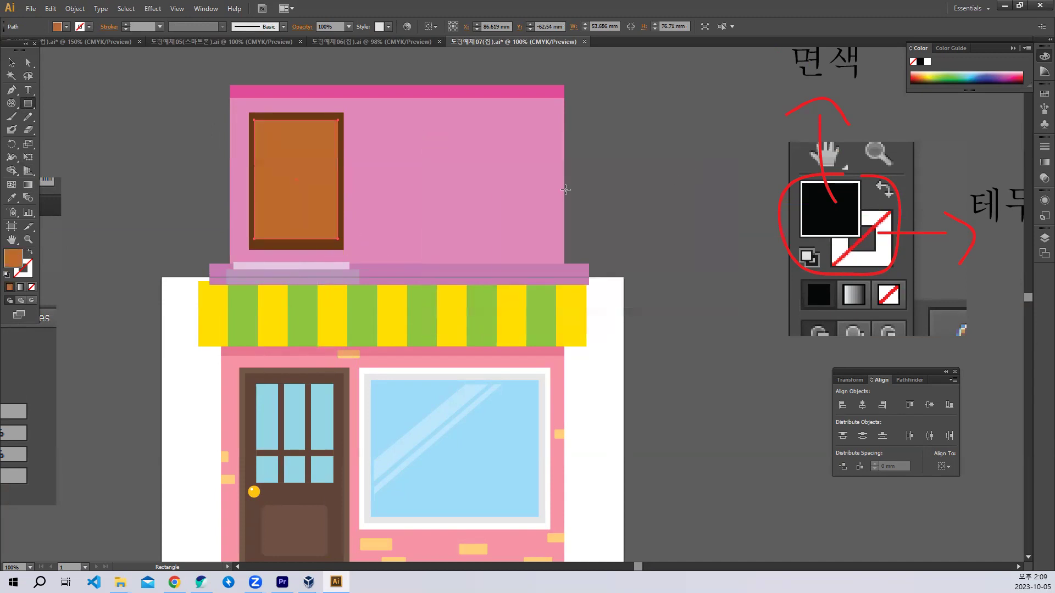
click(11, 62)
Draw a window pane about 14 × 32 mm in the door panel's upper-left corner and fill it with sky blue 5CBDF2
click(28, 104)
drag(260, 128, 282, 176)
double_click(13, 259)
text(5CBDF2)
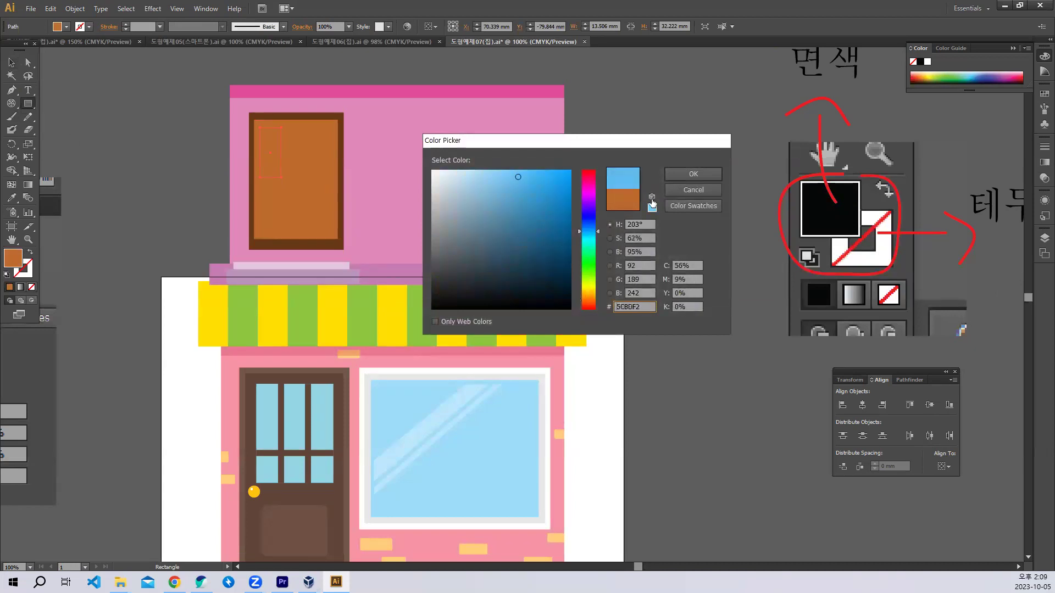
click(674, 177)
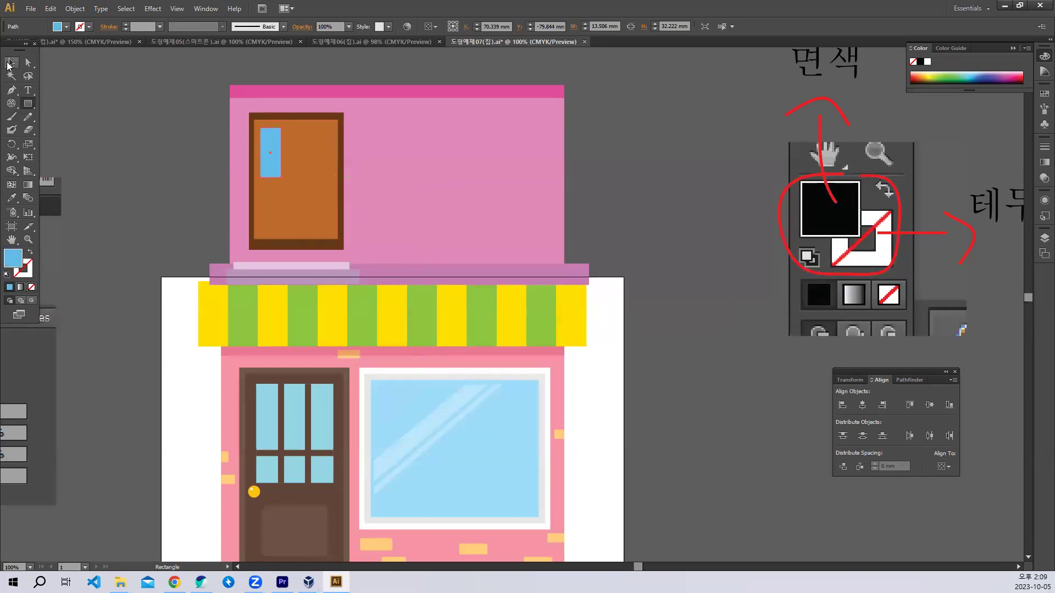
Shorten the door's window pane to about 27 mm and duplicate it into an evenly spaced row of three
click(9, 63)
click(101, 117)
click(278, 171)
drag(271, 178, 293, 151)
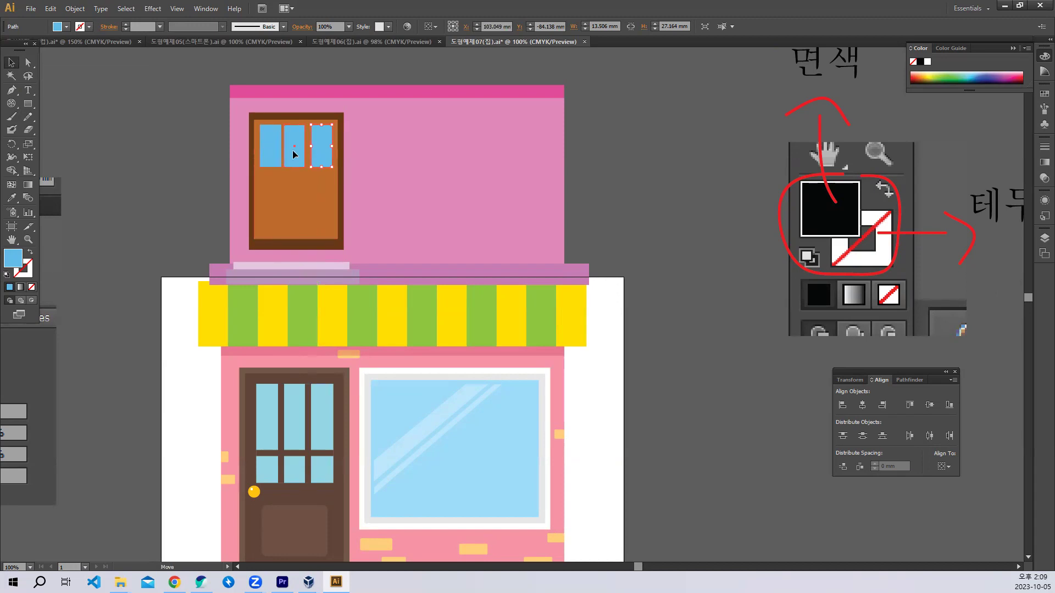
click(589, 164)
click(275, 146)
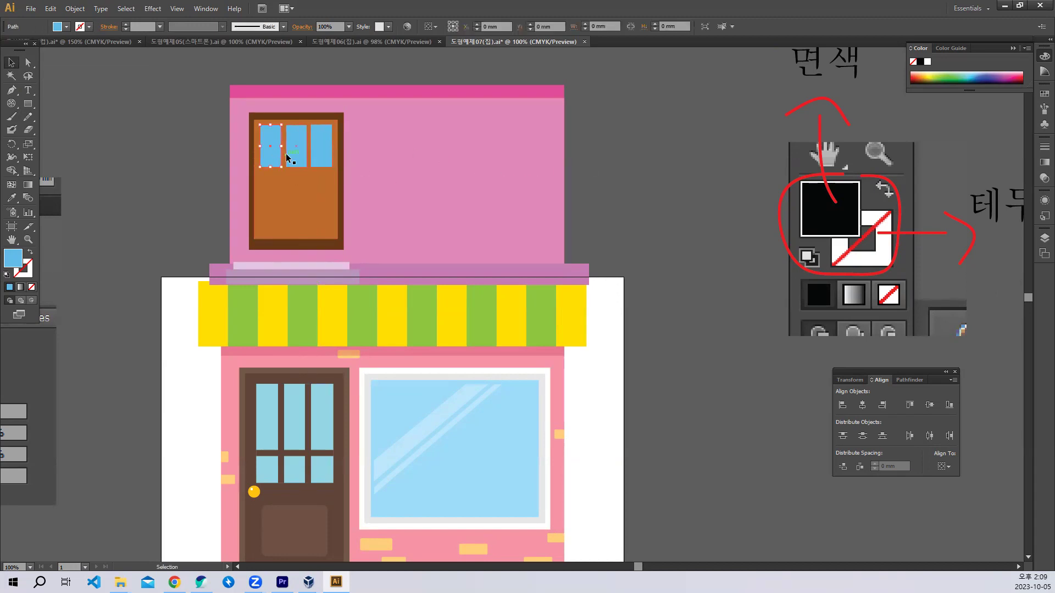
click(166, 141)
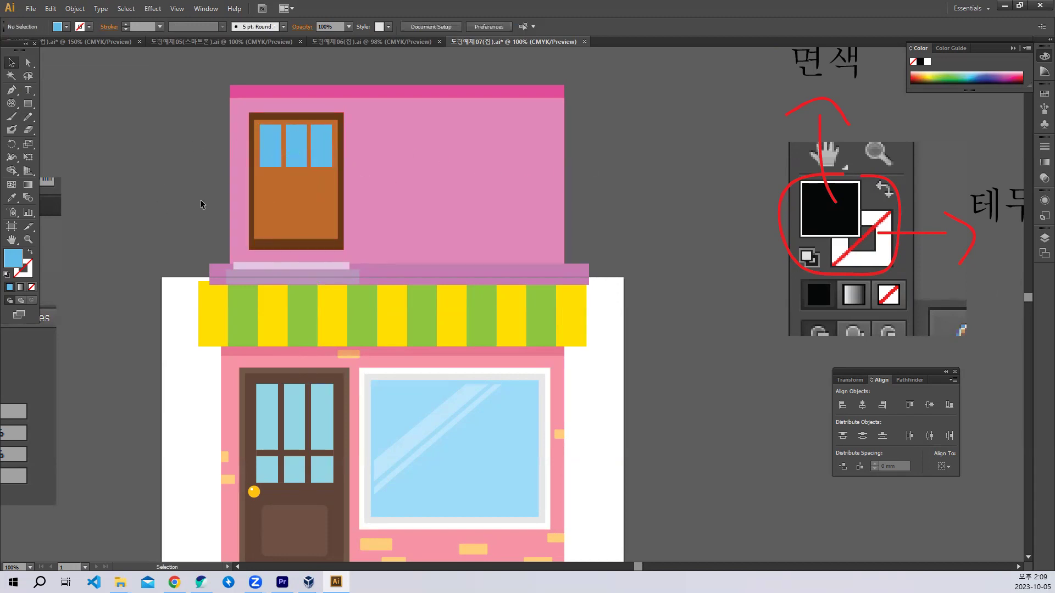
Duplicate the row of three window panes just below itself and shorten the copies to form a second row
click(272, 137)
shift+click(296, 147)
shift+click(323, 151)
drag(324, 152, 296, 192)
click(634, 254)
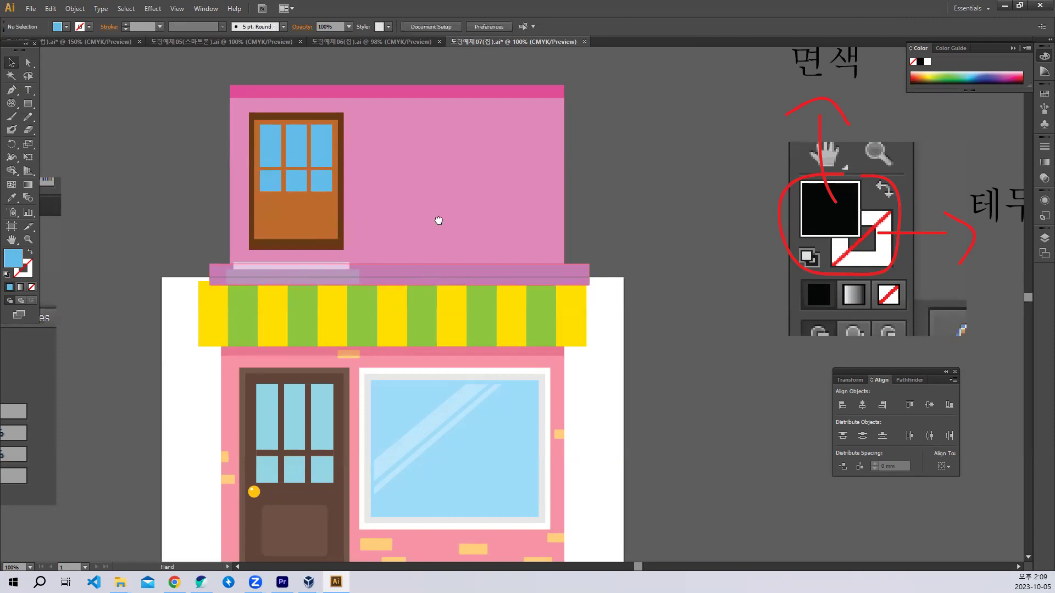
Draw a round doorknob about 9 mm wide near the door's left edge, below the panes, and fill it with olive green 93A015
scroll(435, 230, left, 2)
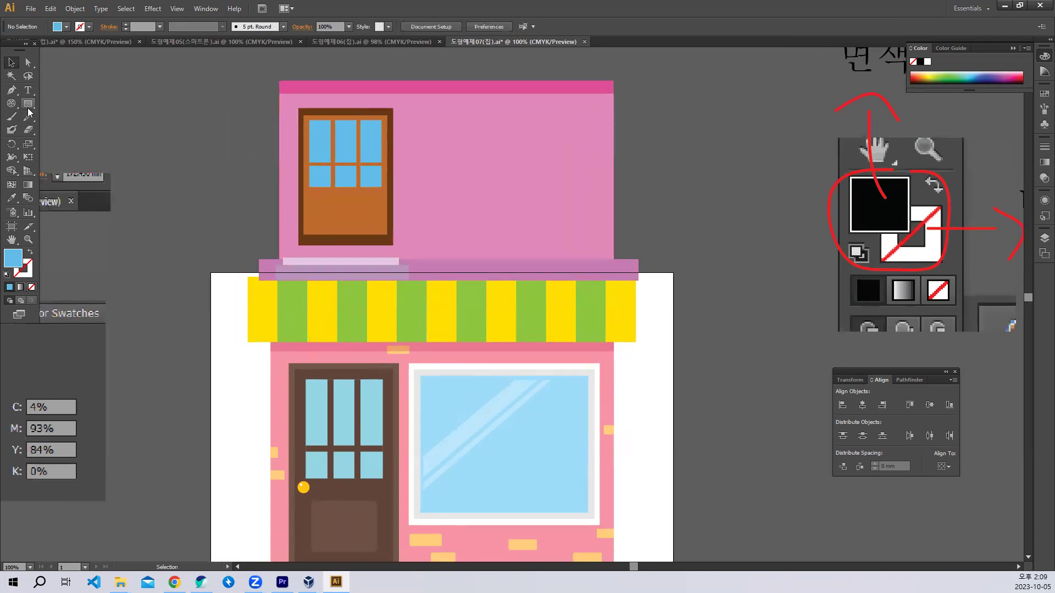
drag(28, 103, 72, 130)
mouse_move(304, 183)
mouse_down()
mouse_move(306, 159)
mouse_move(319, 198)
mouse_up()
click(66, 26)
click(44, 47)
click(13, 256)
double_click(14, 257)
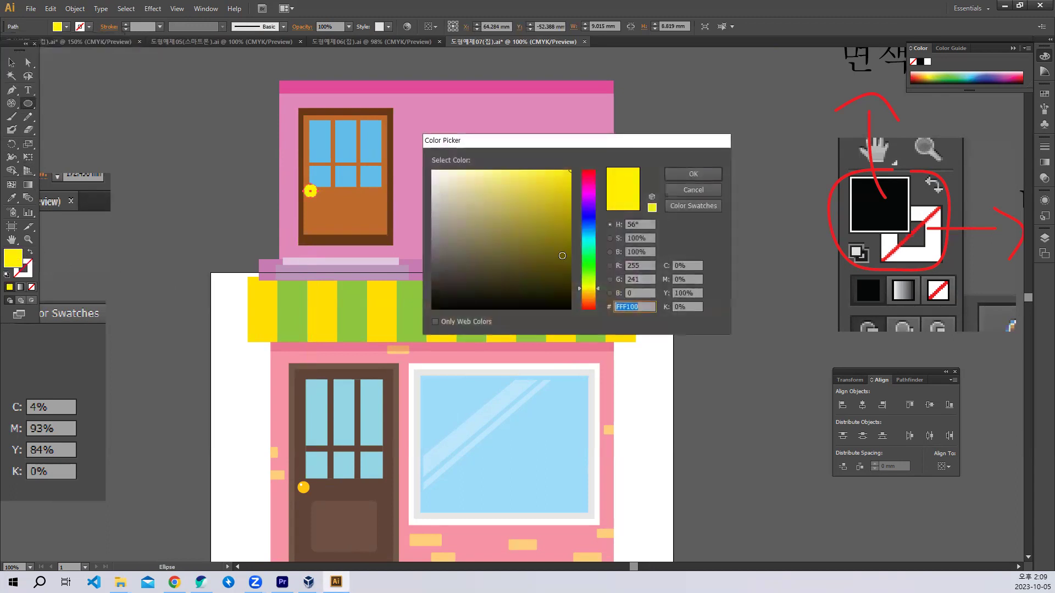
click(554, 221)
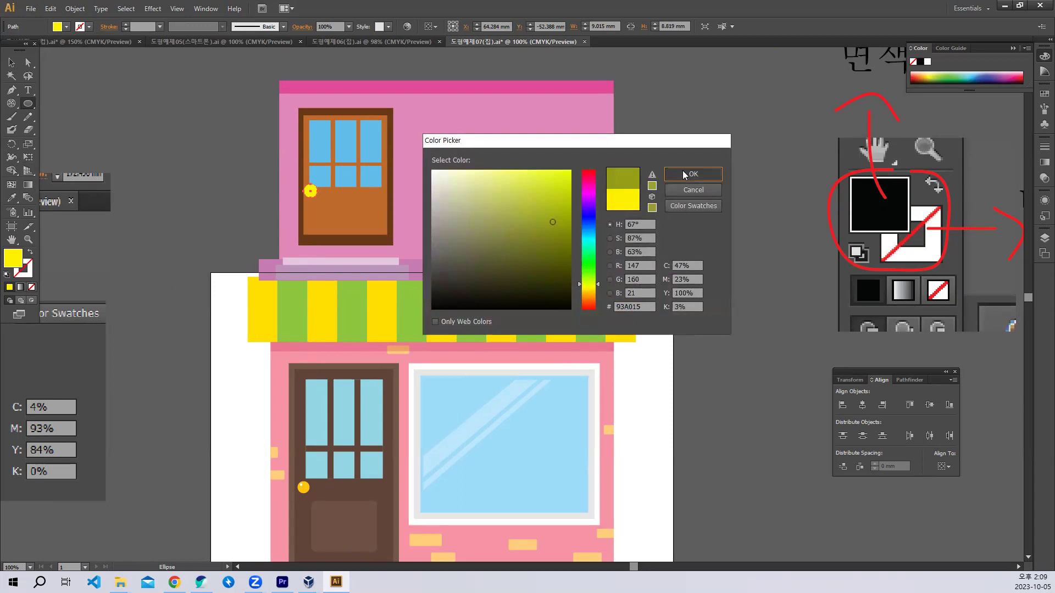
click(683, 170)
key(v)
click(230, 253)
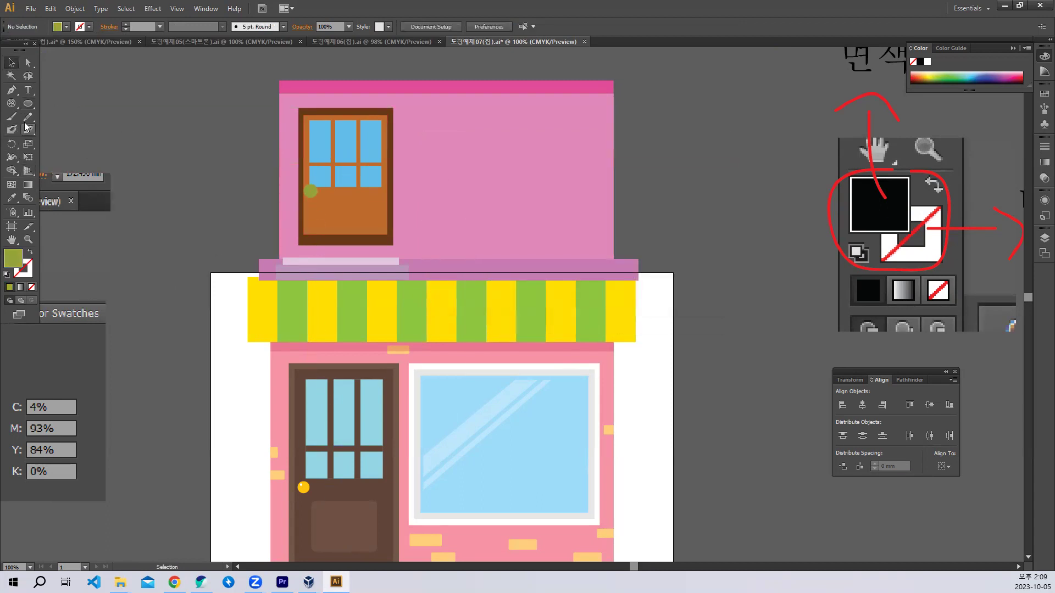
Draw a rounded rectangle about 37 × 20 mm on the door below the panes and fill it with light orange-brown
click(28, 103)
click(77, 116)
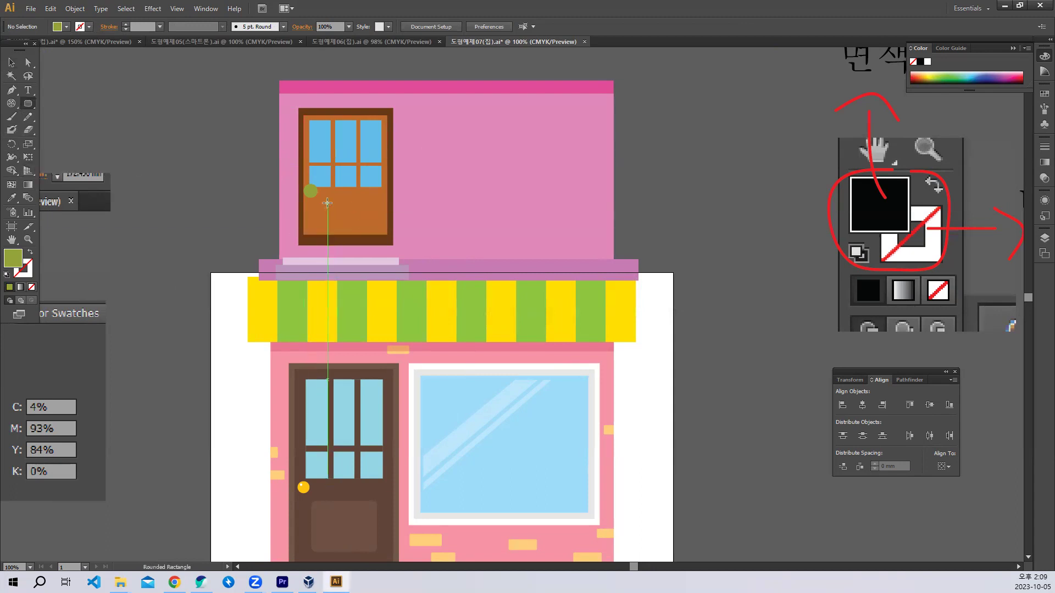
drag(320, 197, 378, 230)
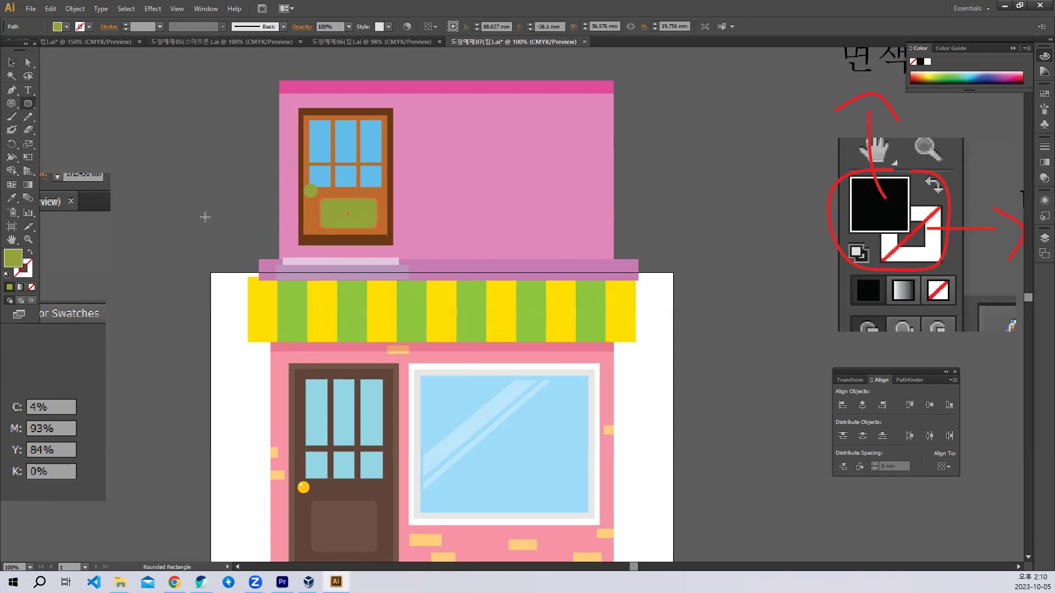
double_click(18, 264)
drag(585, 283, 591, 300)
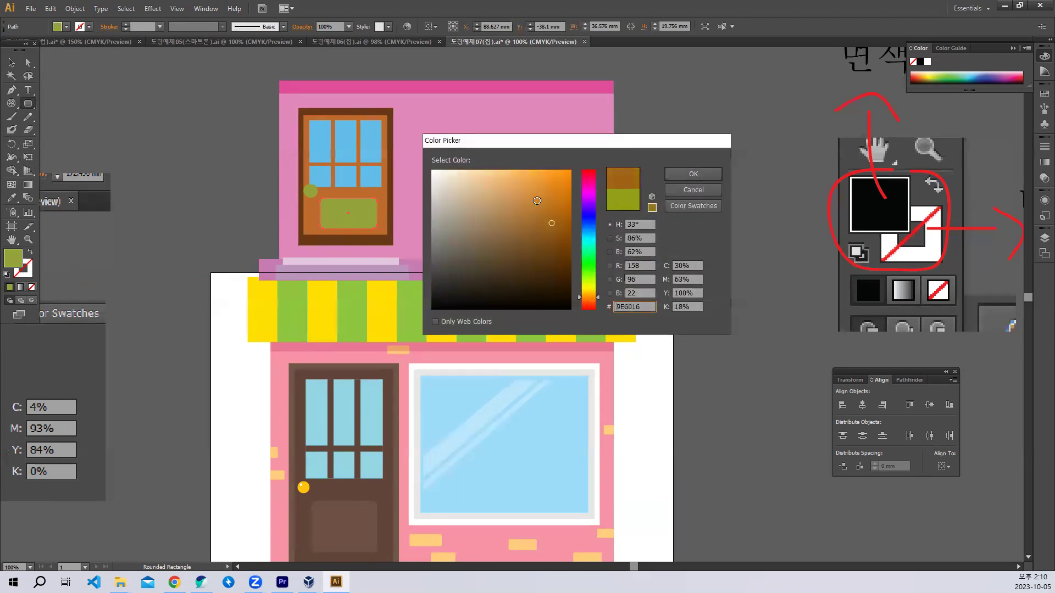
click(685, 175)
click(11, 63)
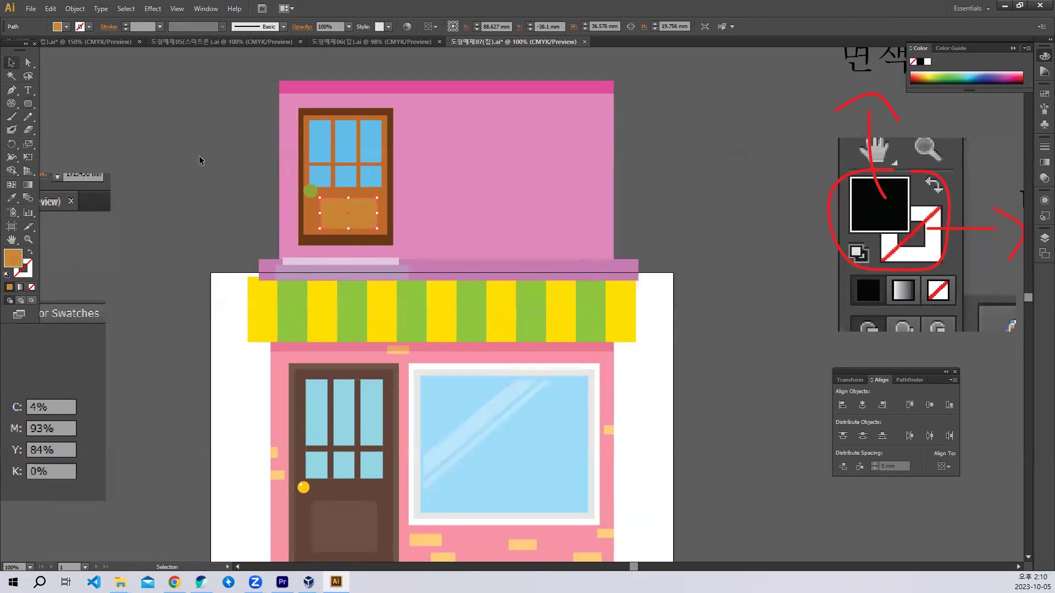
click(199, 158)
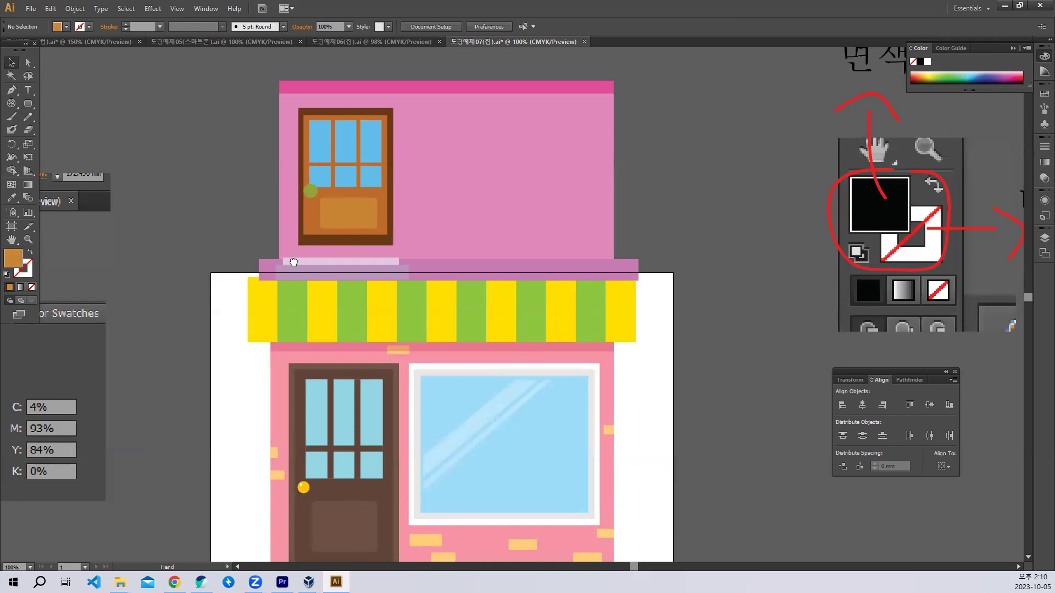
Draw a shop-window rectangle about 117 × 75 mm on the pink wall beside the door and fill it with light grey DDD5CE
scroll(231, 240, down, 2)
scroll(230, 239, right, 2)
drag(32, 104, 82, 102)
drag(351, 73, 533, 188)
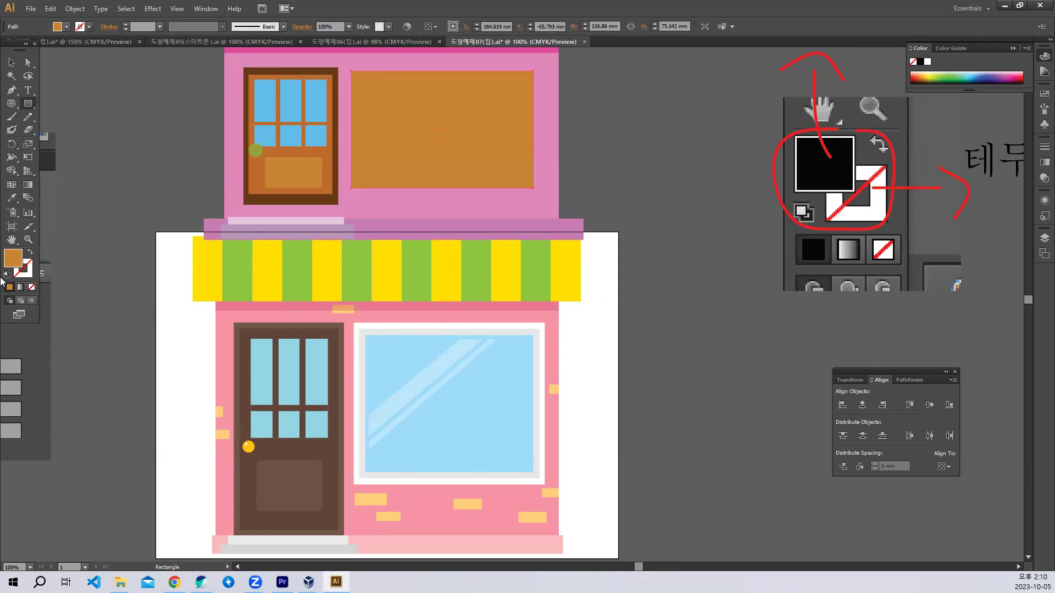
double_click(13, 259)
click(441, 189)
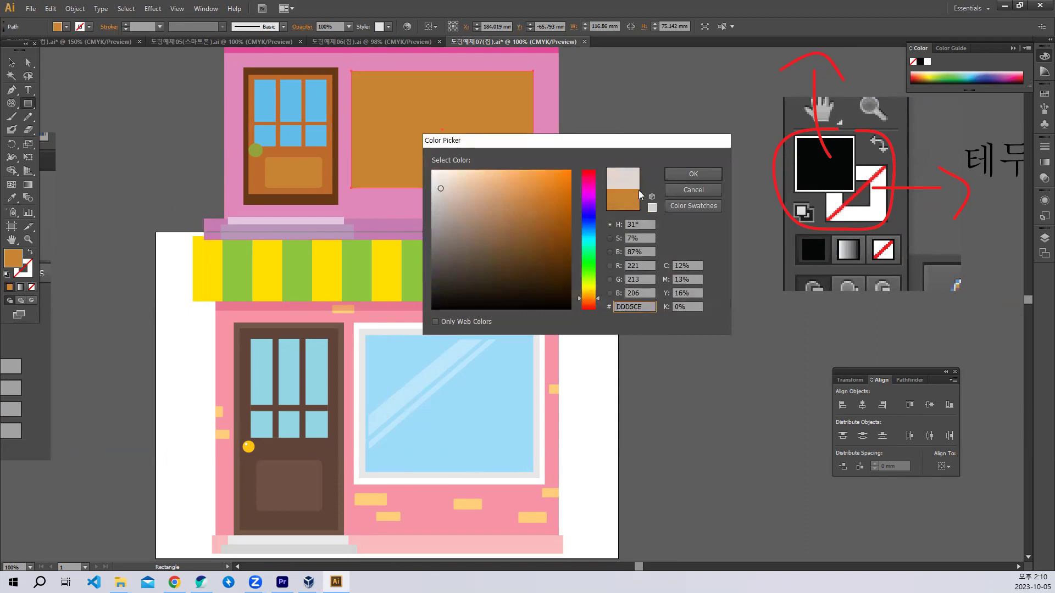
click(693, 175)
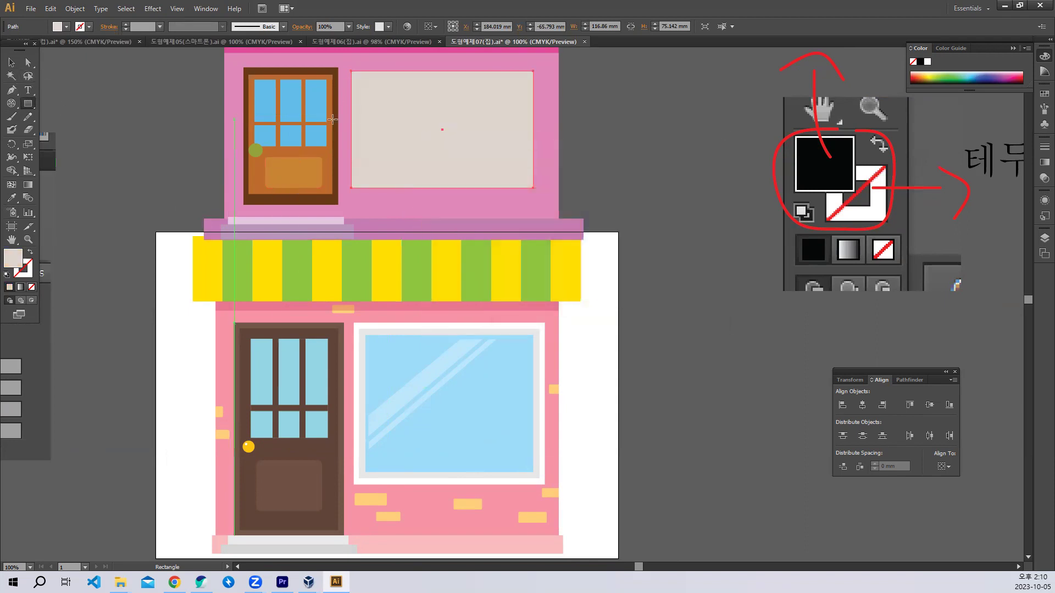
Draw an inner frame about 104 × 66 mm inside the light grey window rectangle and fill it with darker grey 8C8783
drag(359, 78, 523, 179)
double_click(12, 258)
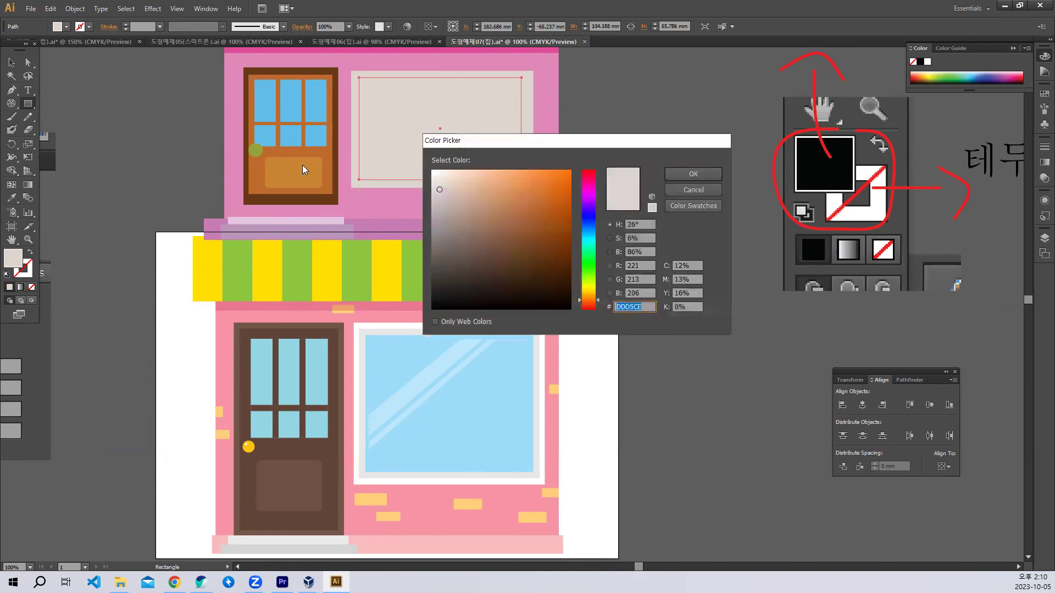
click(443, 232)
click(691, 174)
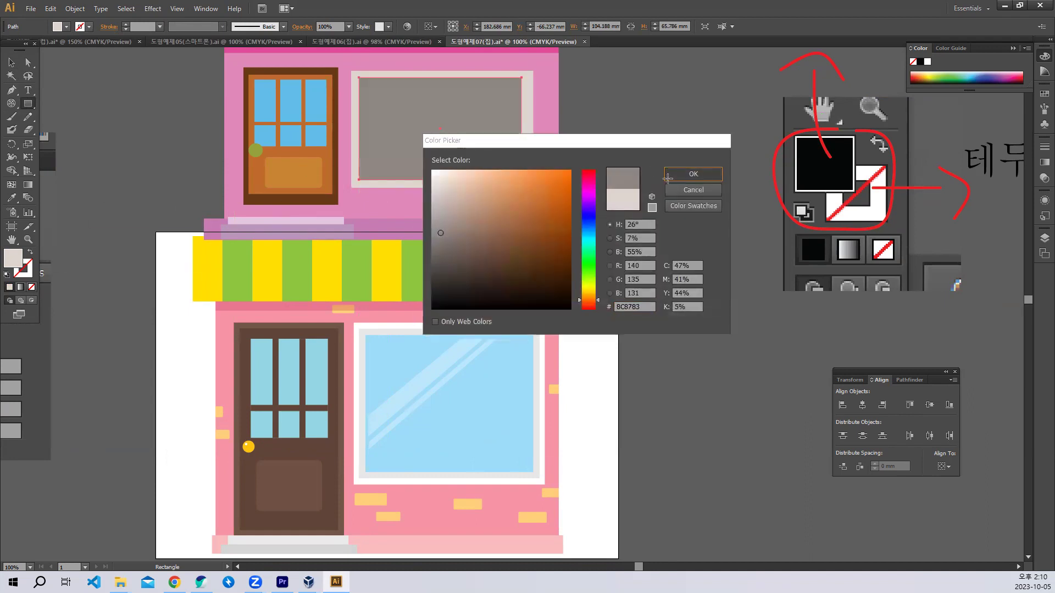
Draw the window glass about 90 × 52 mm inside the darker grey frame and fill it with blue 559CBF
drag(365, 87, 507, 168)
double_click(21, 260)
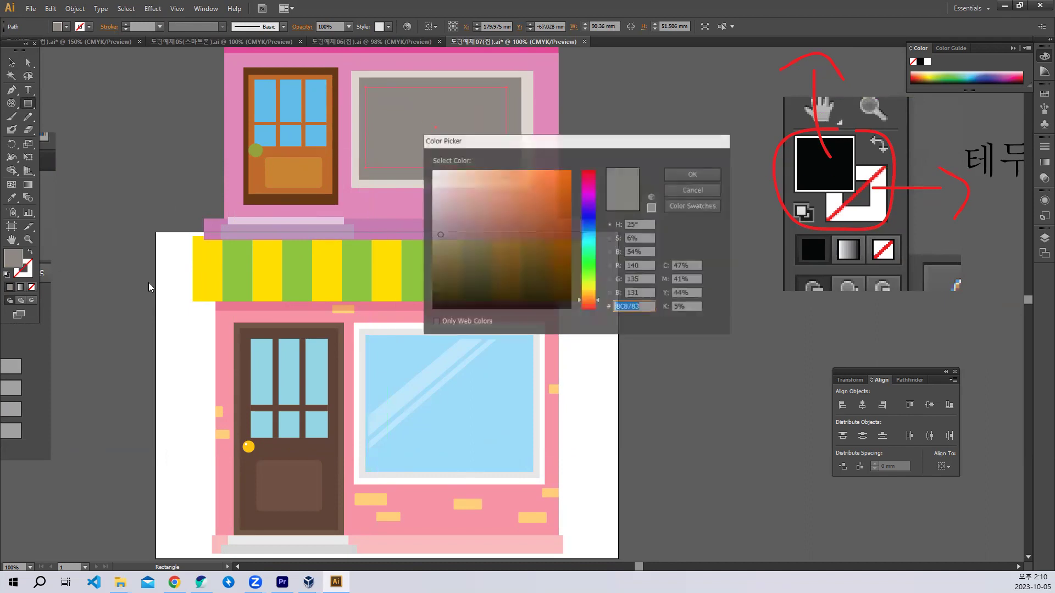
click(588, 233)
click(510, 205)
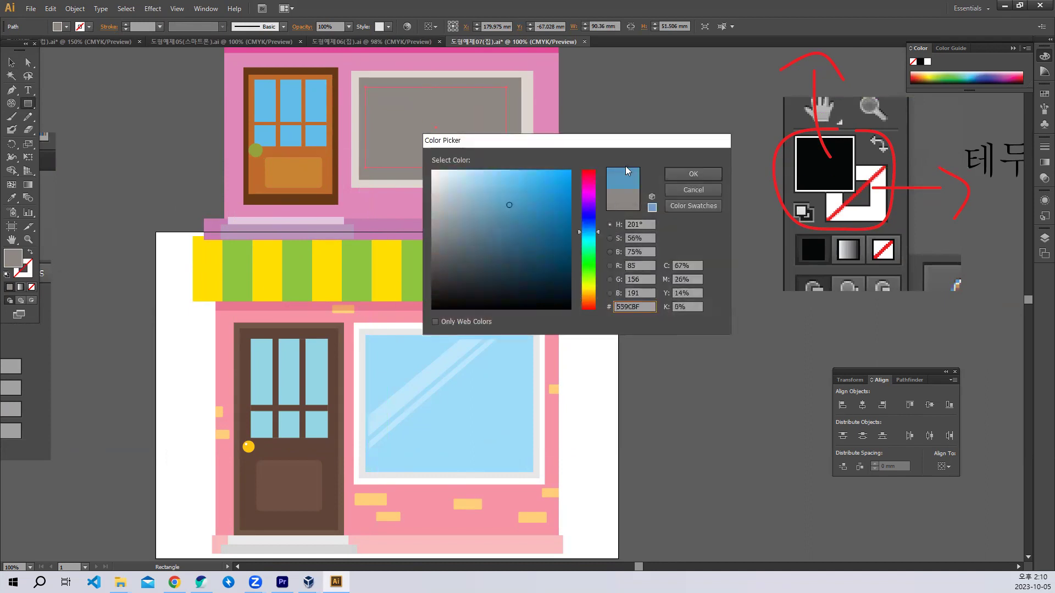
click(690, 174)
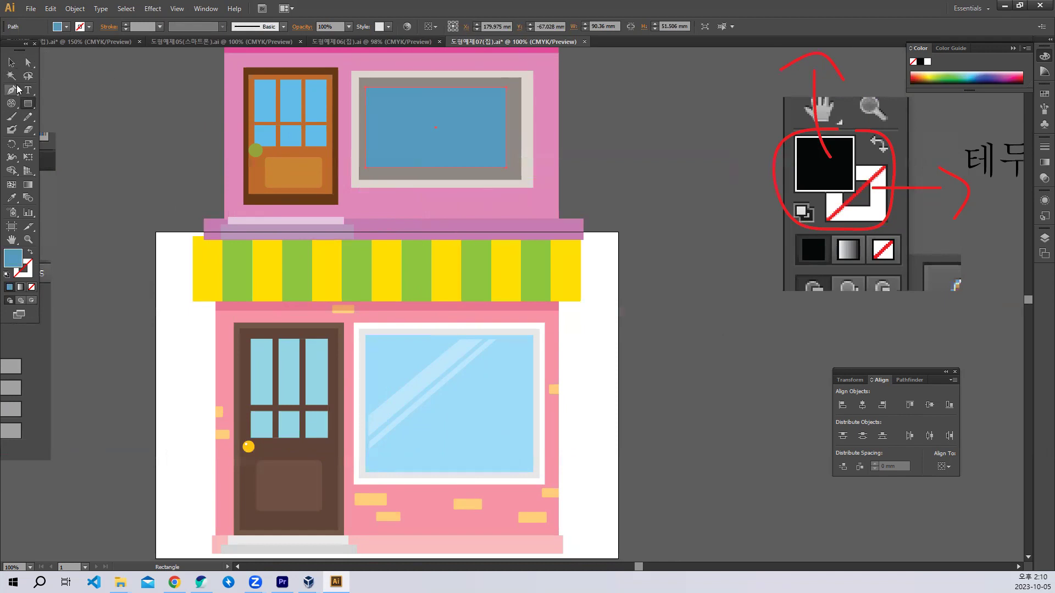
click(11, 62)
click(114, 130)
Draw a reflection rectangle about 40 × 10 mm in the upper part of the window glass and fill it with pale blue
scroll(430, 446, up, 3)
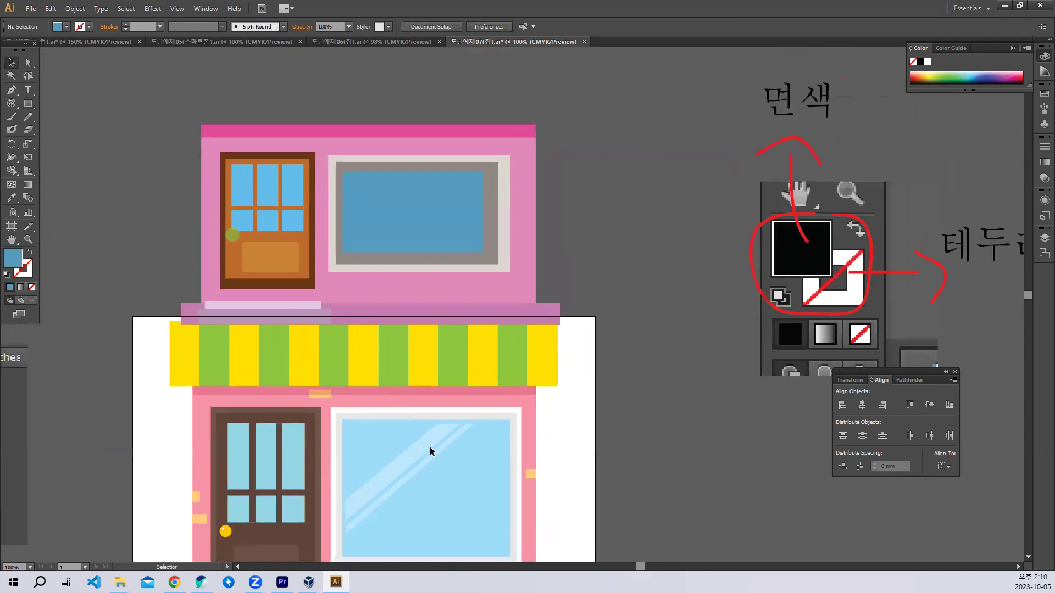
mouse_move(362, 191)
mouse_down()
mouse_move(424, 222)
mouse_move(467, 216)
mouse_move(426, 207)
mouse_up()
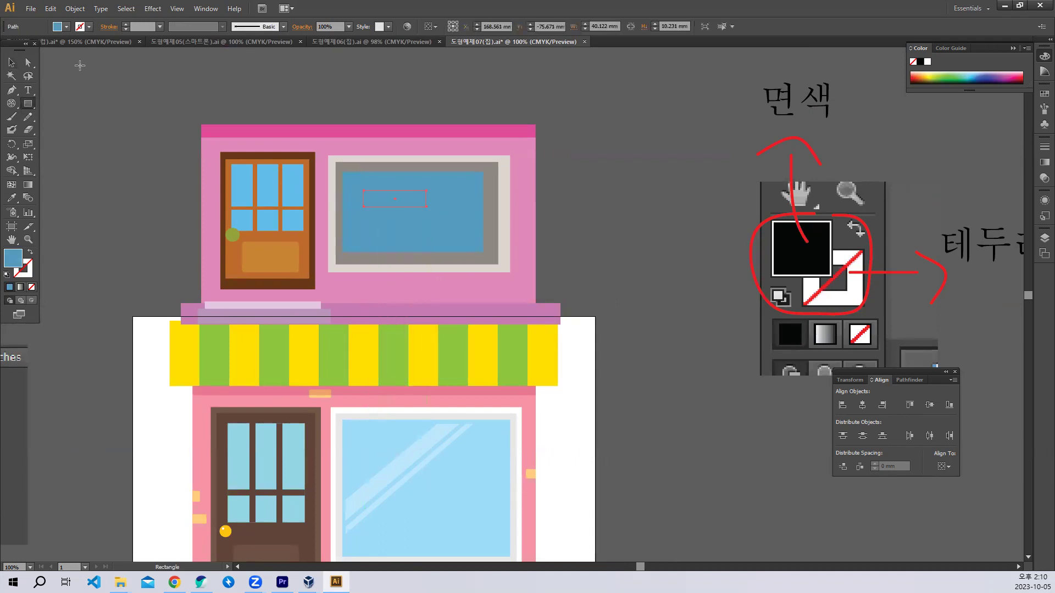
double_click(13, 258)
click(476, 196)
click(674, 173)
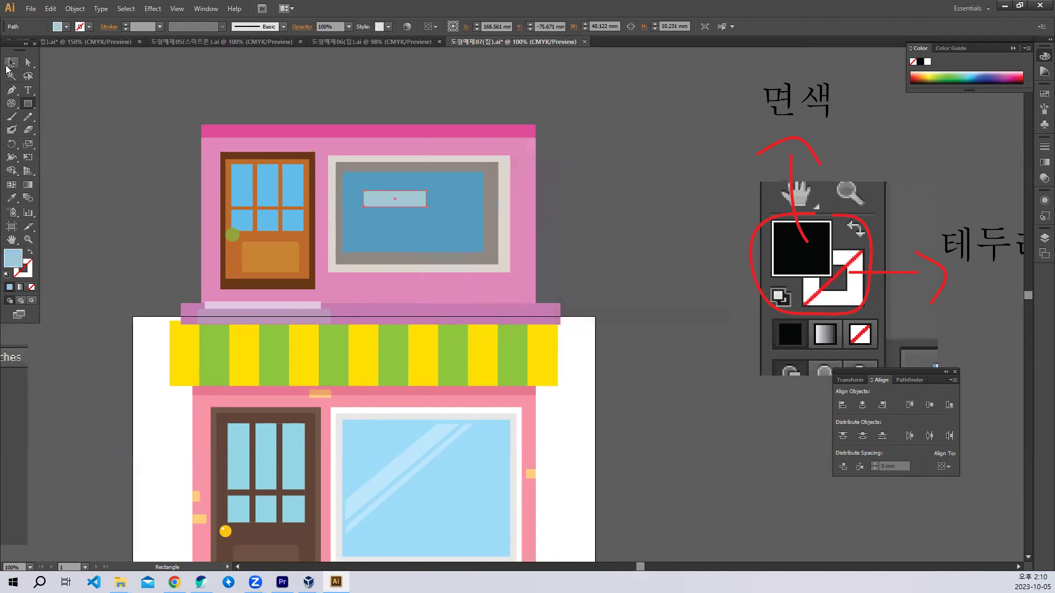
click(75, 127)
Move the pale blue rectangle's corner points to turn it into a slanted reflection stripe rising toward the right
click(33, 65)
mouse_move(364, 192)
mouse_down()
mouse_move(344, 198)
mouse_move(352, 209)
mouse_move(348, 201)
mouse_up()
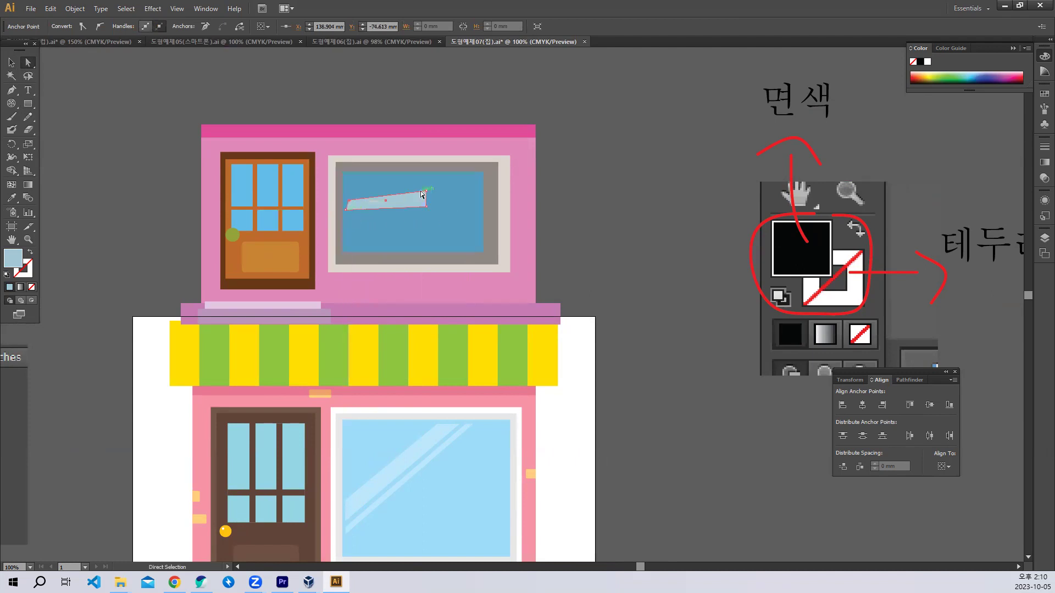
mouse_move(425, 189)
mouse_down()
mouse_move(401, 173)
mouse_move(427, 206)
mouse_move(424, 180)
mouse_move(403, 174)
mouse_move(420, 178)
mouse_up()
drag(345, 211, 344, 214)
drag(400, 176, 396, 178)
key(v)
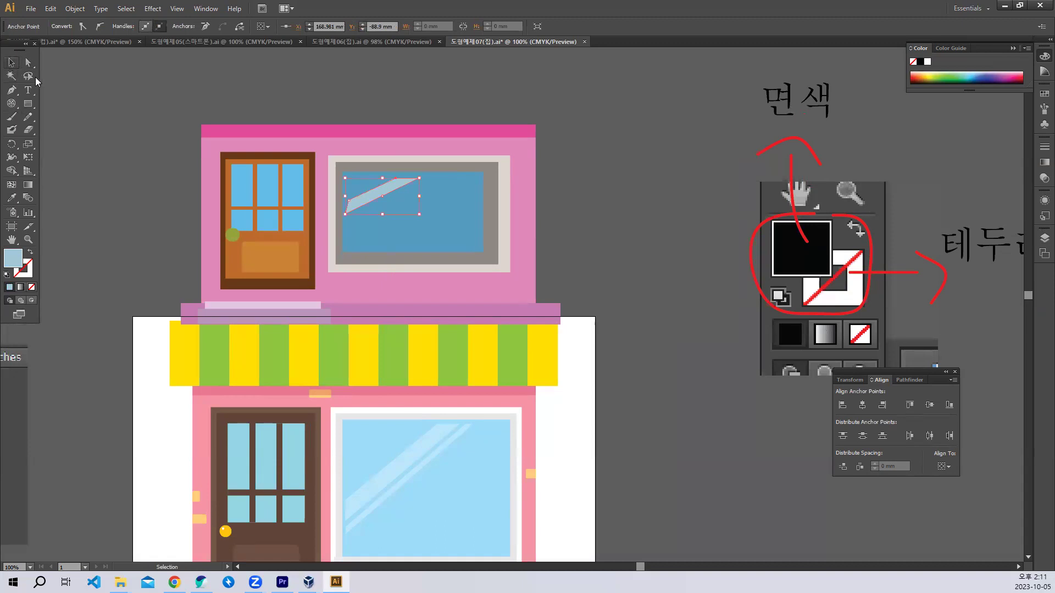
click(597, 248)
Duplicate the reflection stripe just below itself and extend the copy's upper end to the first stripe's top level
mouse_move(374, 191)
mouse_down()
mouse_move(384, 203)
mouse_move(376, 210)
mouse_up()
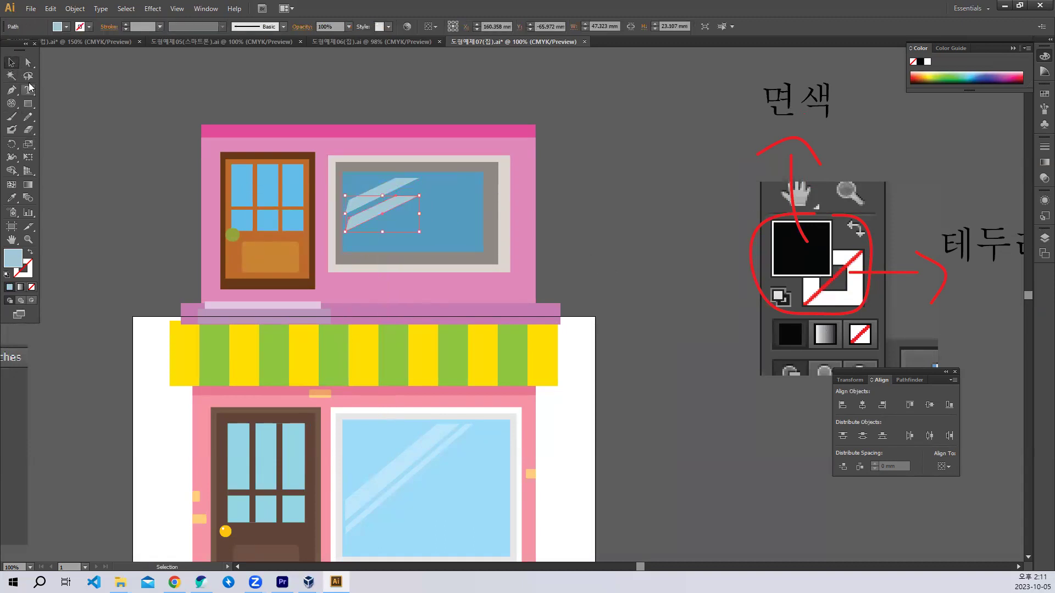
click(55, 101)
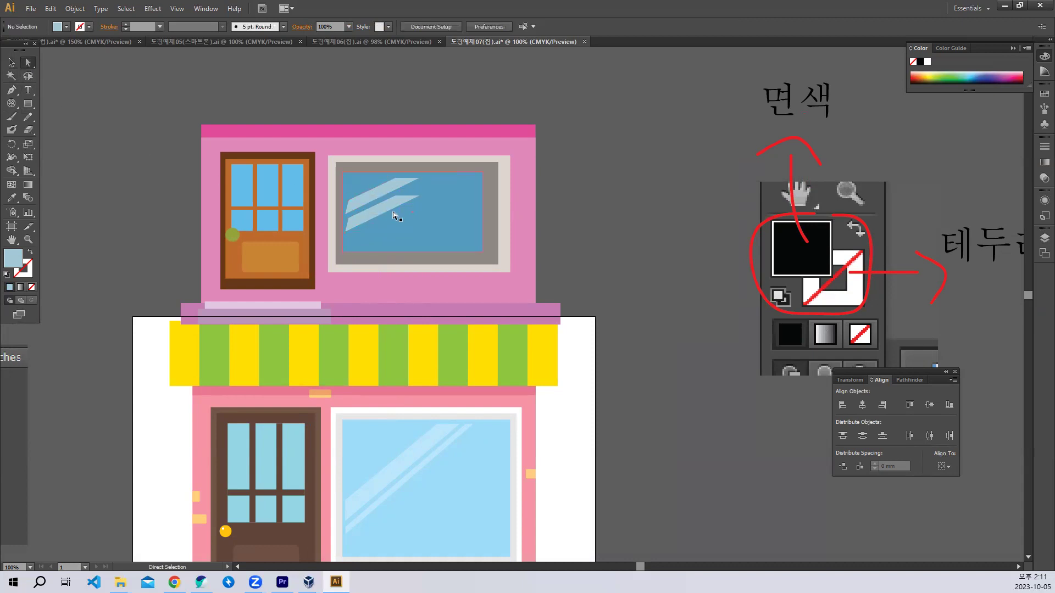
drag(394, 196, 436, 177)
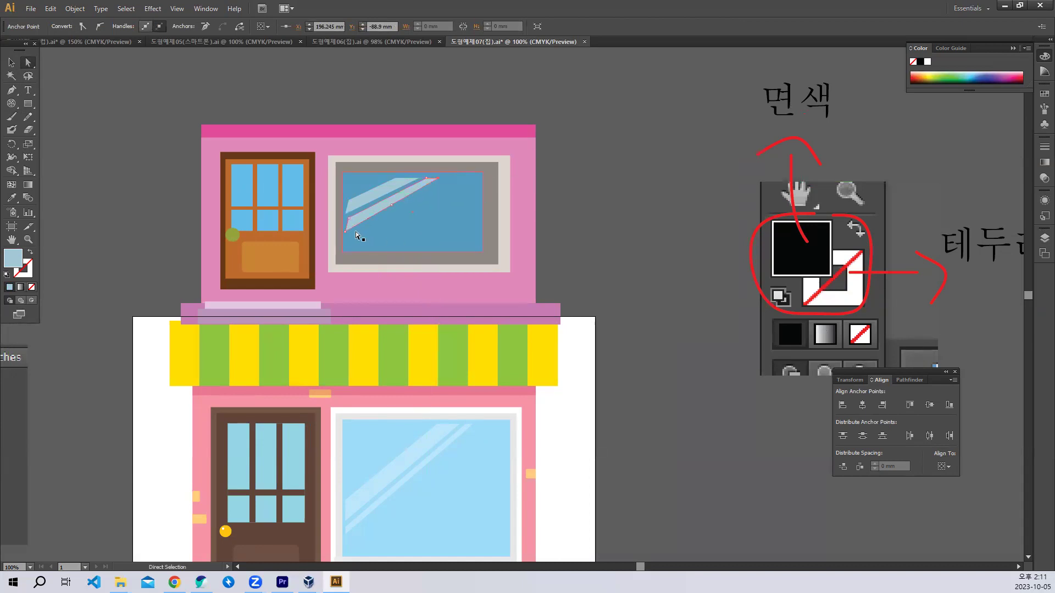
drag(346, 231, 345, 231)
click(10, 62)
click(111, 280)
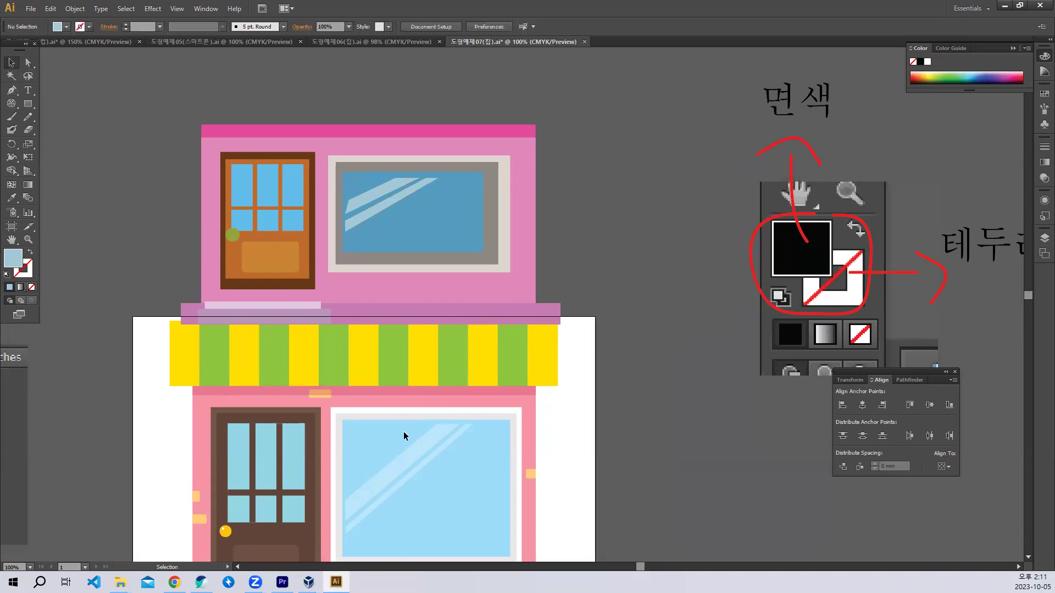
Draw a brick rectangle about 20 × 8 mm across the lower edge of the dark pink top band and fill it with muted yellow
key(ctrl+plus)
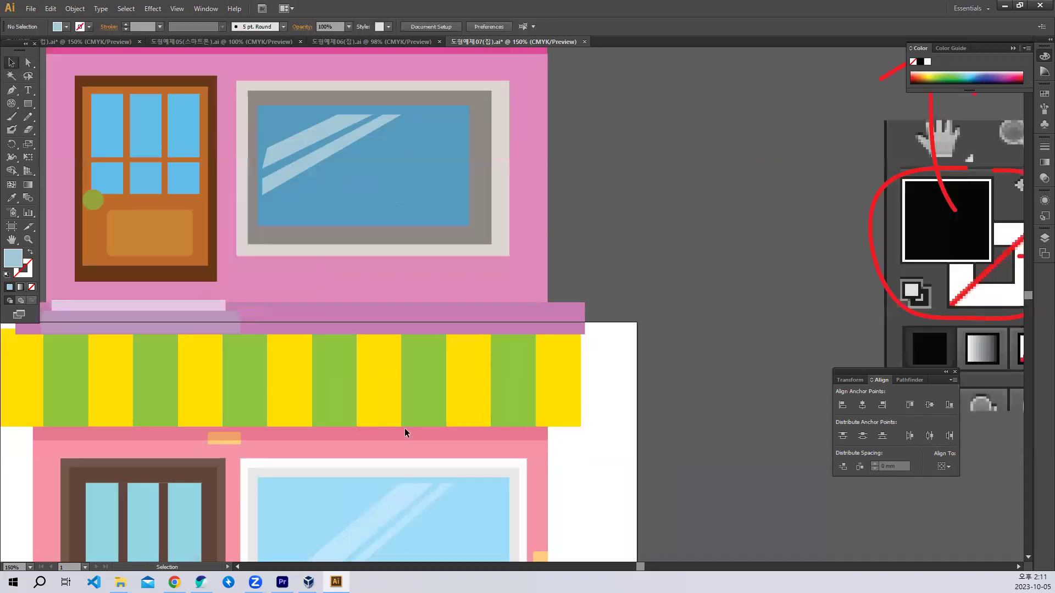
drag(268, 549, 375, 344)
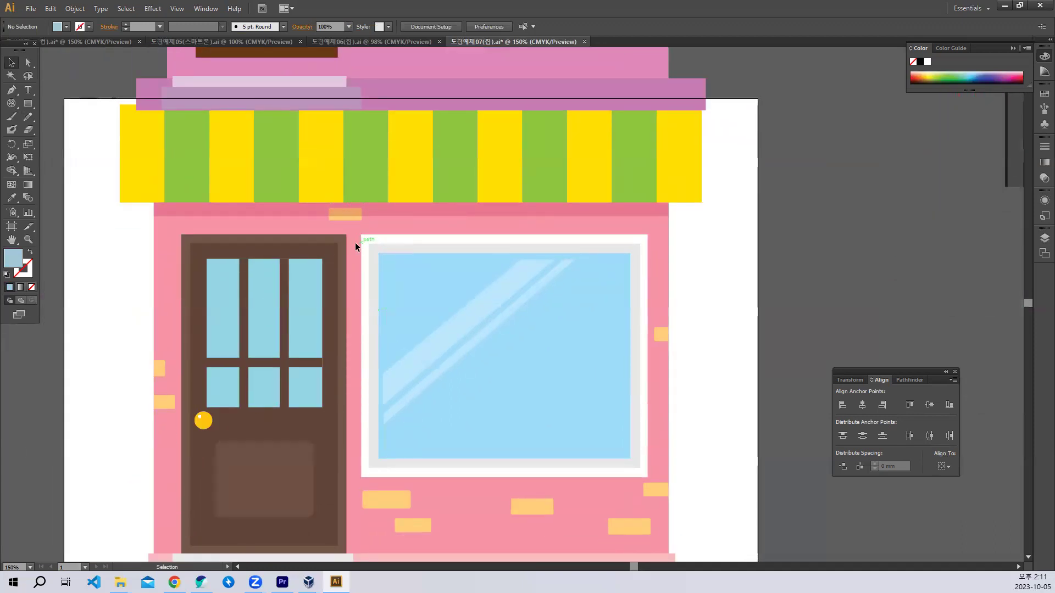
mouse_move(371, 244)
mouse_down()
mouse_move(377, 341)
mouse_move(391, 346)
mouse_move(386, 334)
mouse_move(396, 391)
mouse_move(412, 347)
mouse_move(412, 461)
mouse_up()
click(30, 104)
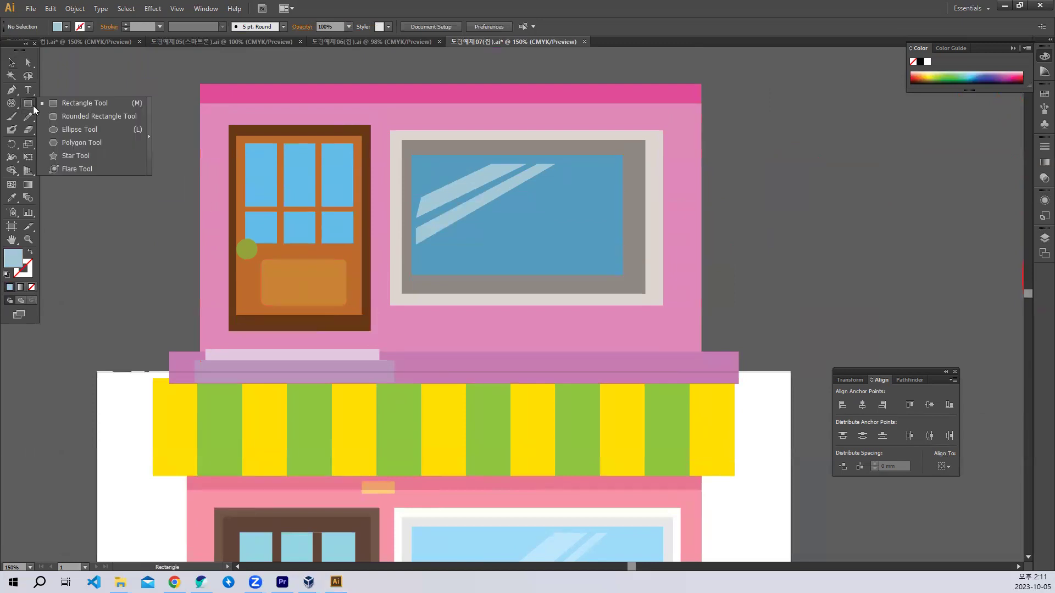
click(56, 103)
drag(348, 99, 396, 113)
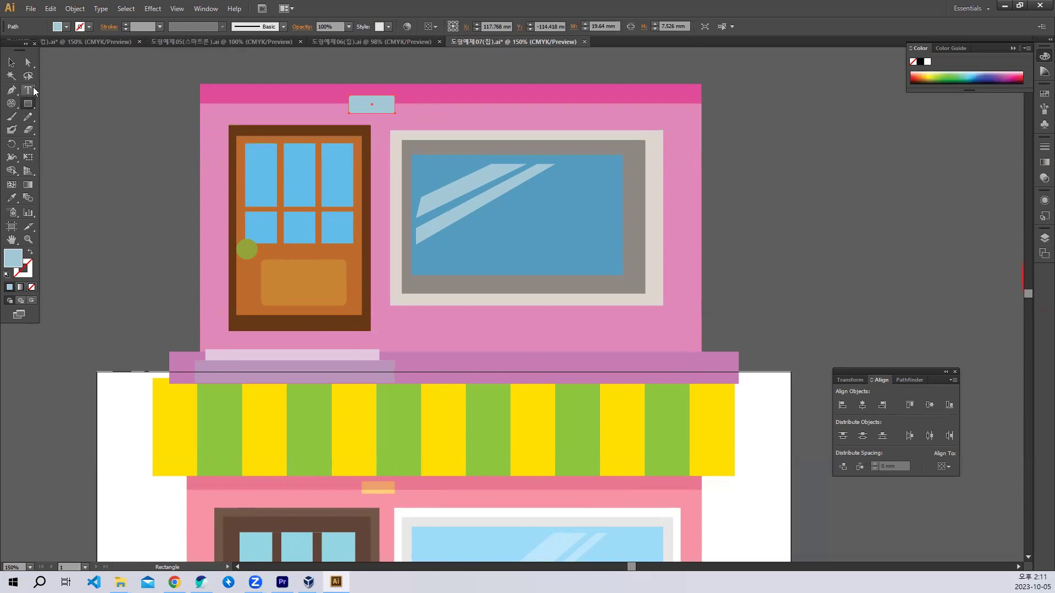
click(12, 240)
double_click(15, 260)
drag(583, 267, 583, 280)
click(494, 198)
click(483, 210)
click(589, 287)
click(499, 195)
click(693, 174)
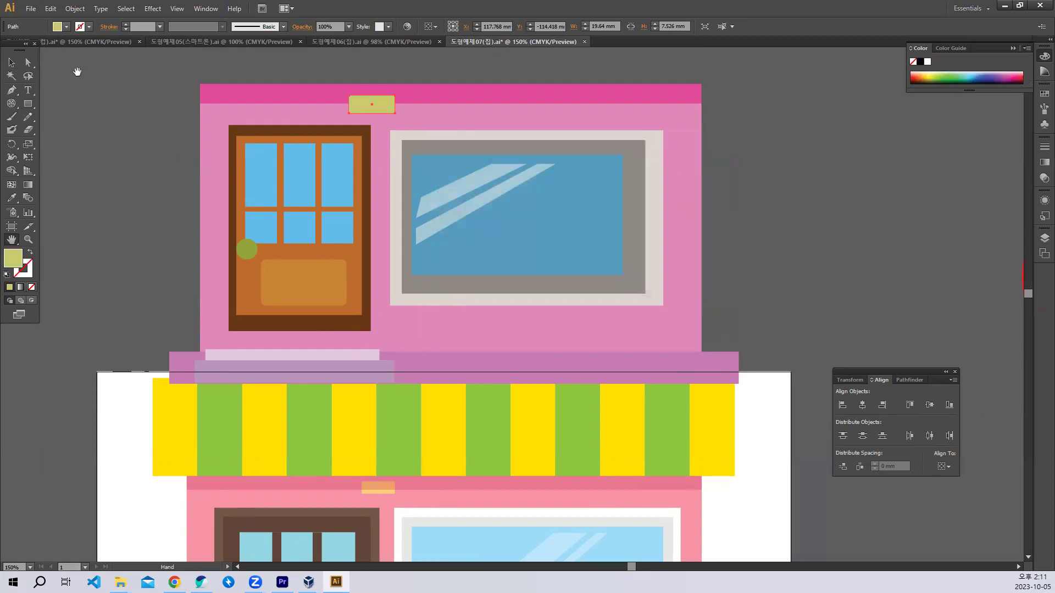
Capture the control bar's opacity setting as a screen clip, paste it above the artwork and enlarge it to about 329 × 75 mm
click(11, 63)
key(super+shift+s)
click(400, 90)
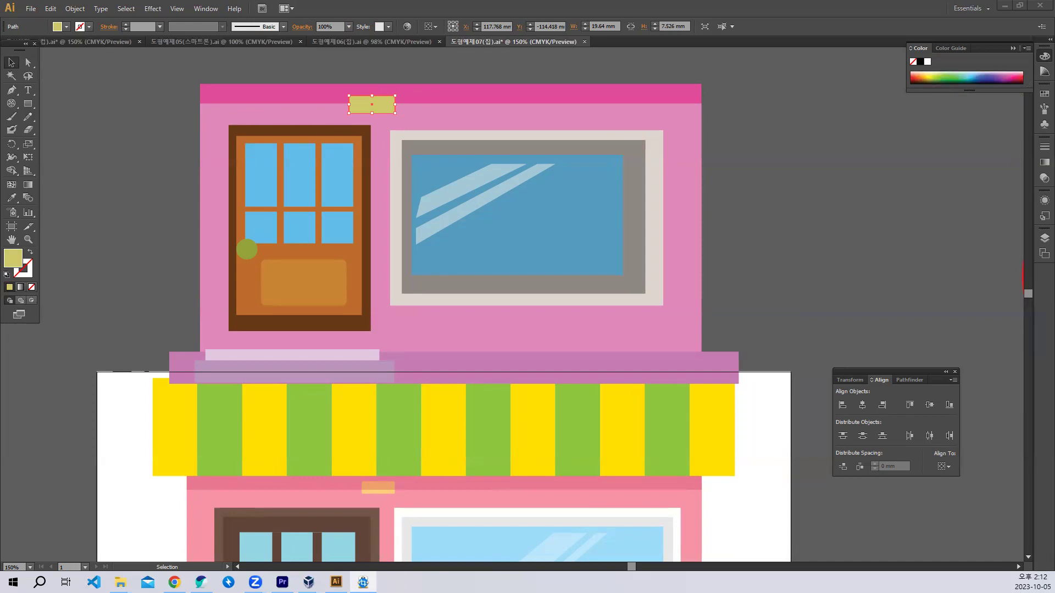
scroll(559, 231, up, 10)
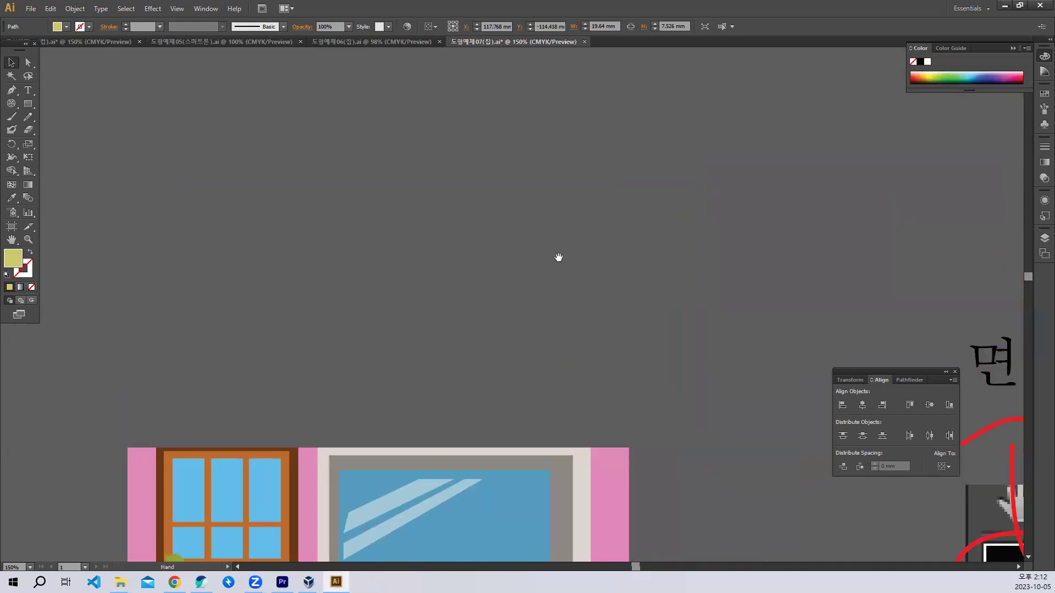
scroll(559, 258, up, 3)
key(ctrl+v)
drag(554, 292, 413, 157)
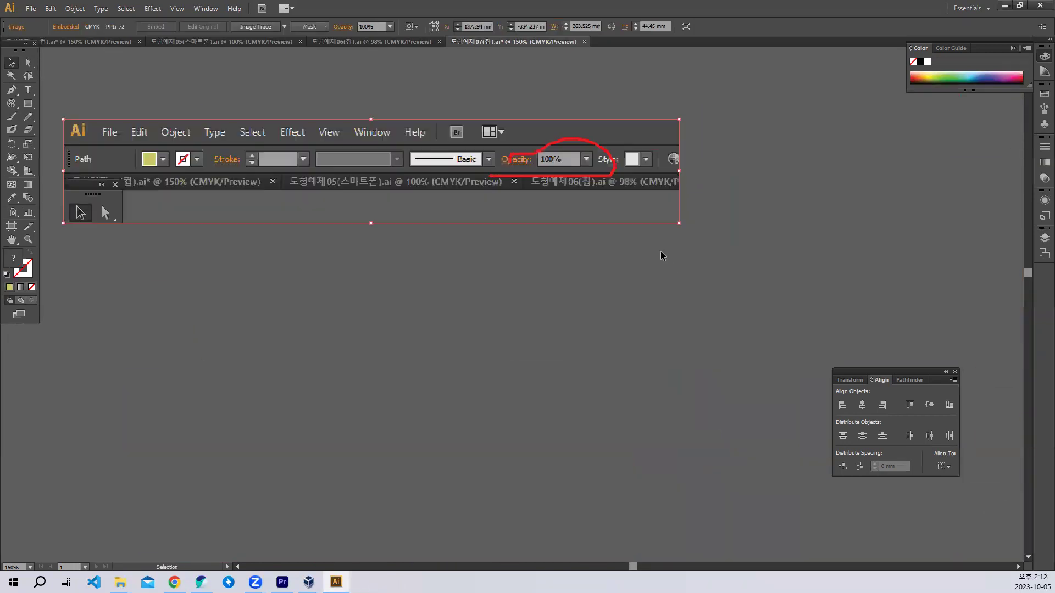
drag(676, 228, 832, 294)
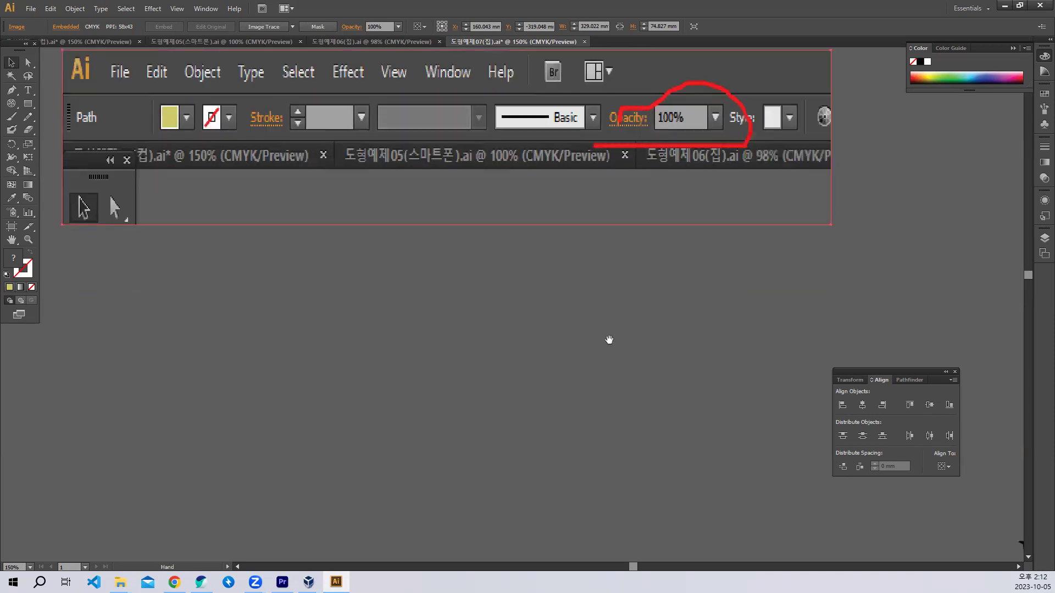
Try opacities of 0%, 50% and 90% on the brick across the top band, and settle on 50%
scroll(607, 339, down, 6)
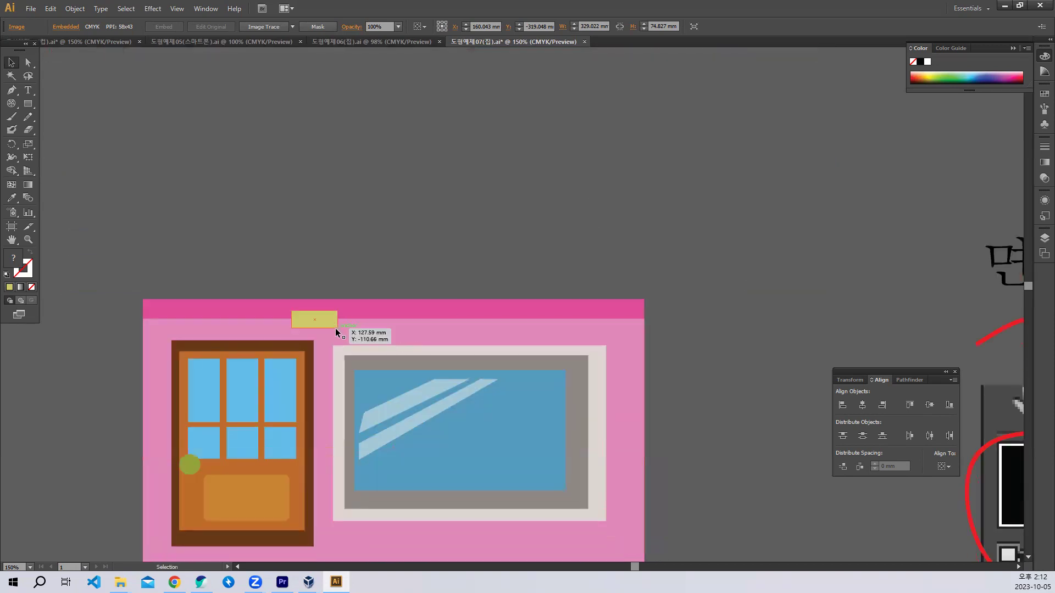
click(303, 322)
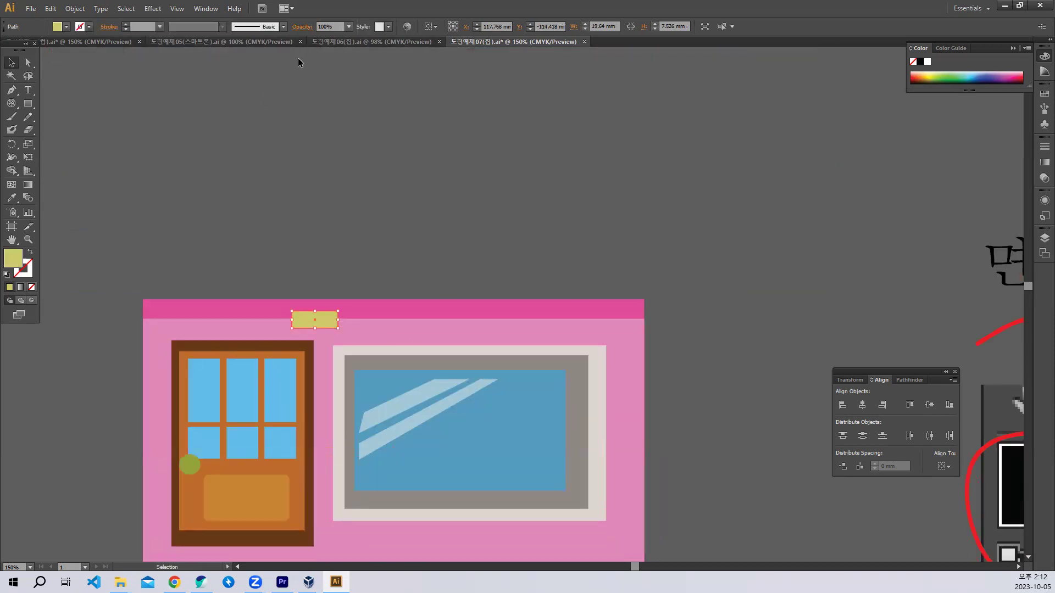
click(348, 28)
click(359, 42)
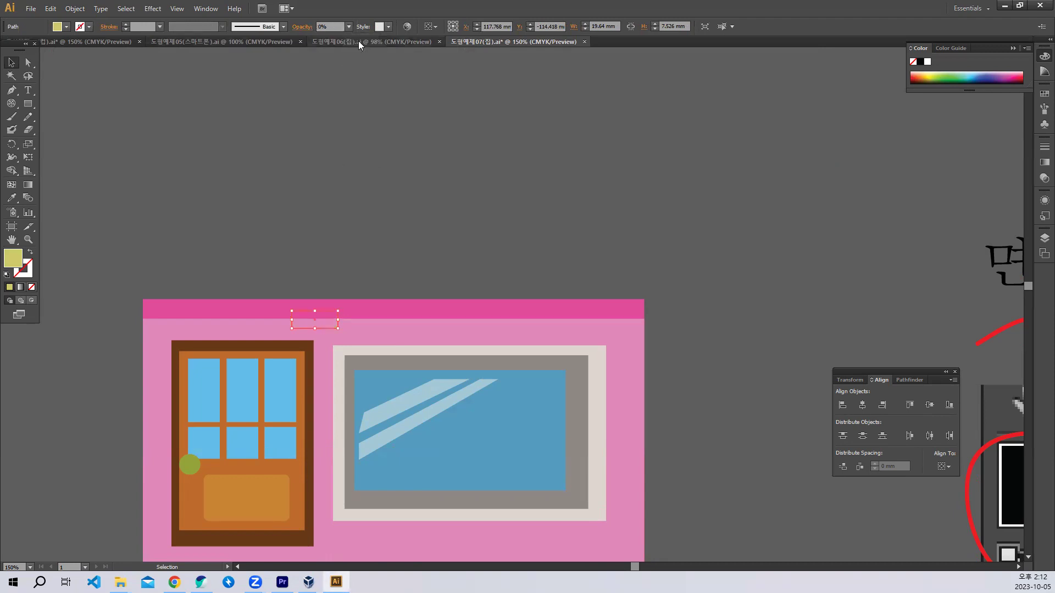
click(348, 28)
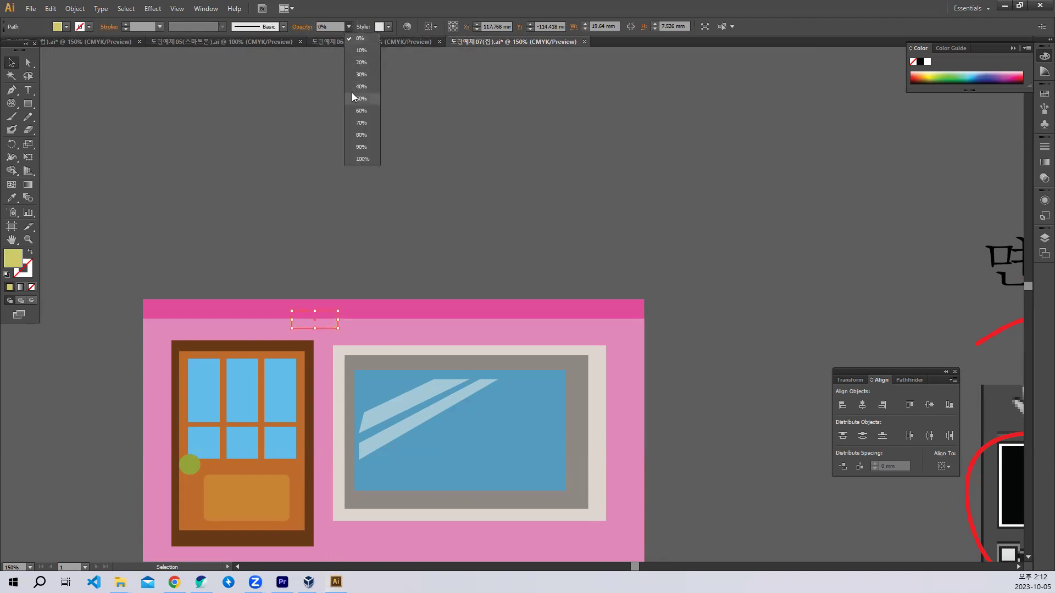
click(353, 97)
click(348, 27)
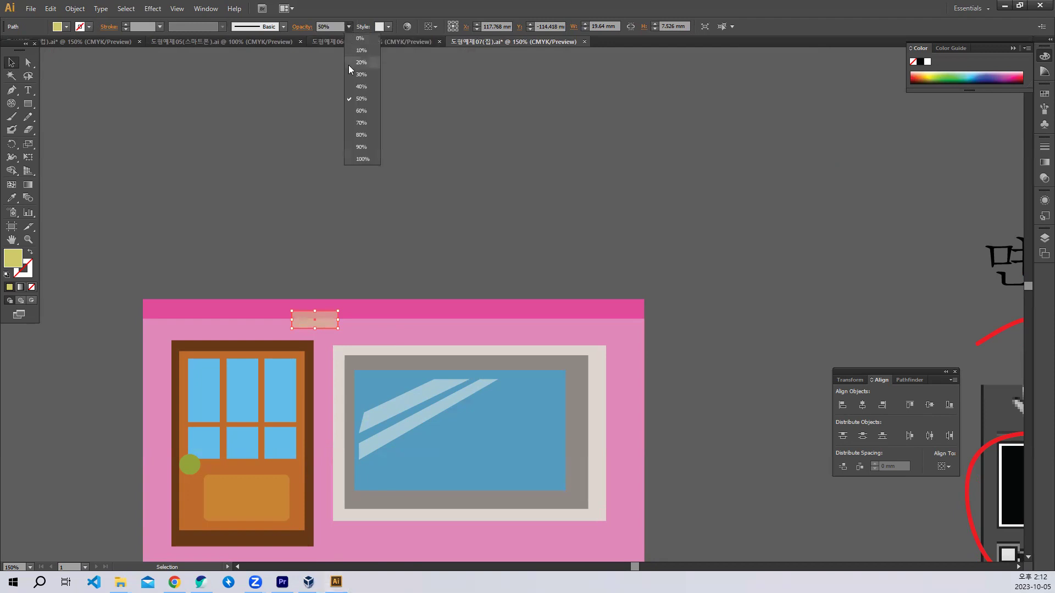
click(364, 146)
click(349, 27)
click(360, 100)
click(431, 215)
Draw a rounded rectangle about 71 × 28 mm on the empty canvas and delete its outermost left anchor points to square that side
mouse_move(430, 216)
mouse_down()
mouse_move(365, 217)
mouse_move(405, 174)
mouse_move(358, 160)
mouse_move(388, 109)
mouse_up()
key(ctrl+minus)
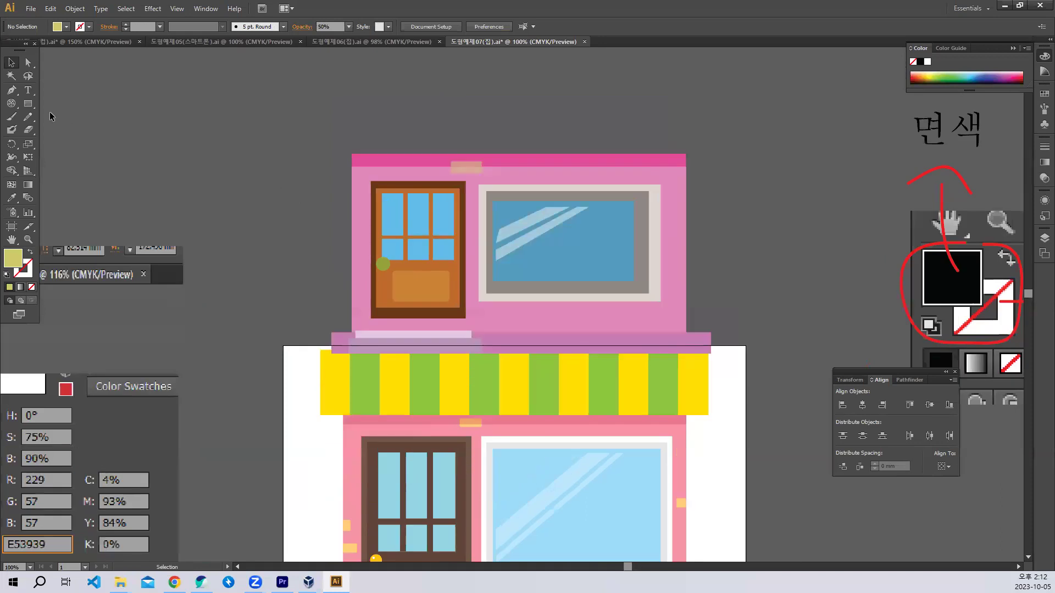
drag(28, 104, 73, 116)
drag(162, 104, 272, 148)
click(30, 62)
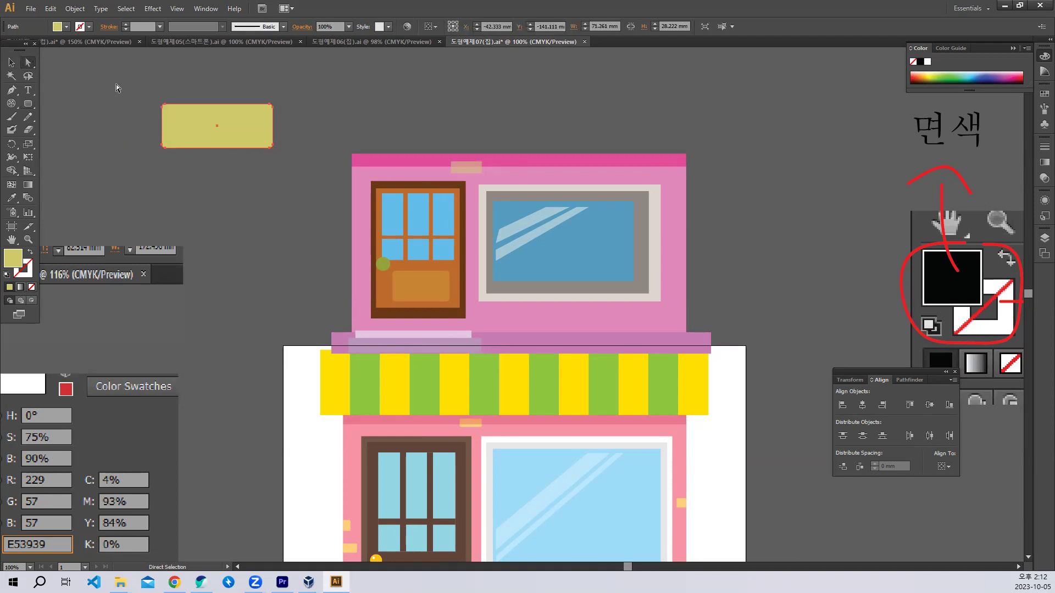
click(136, 103)
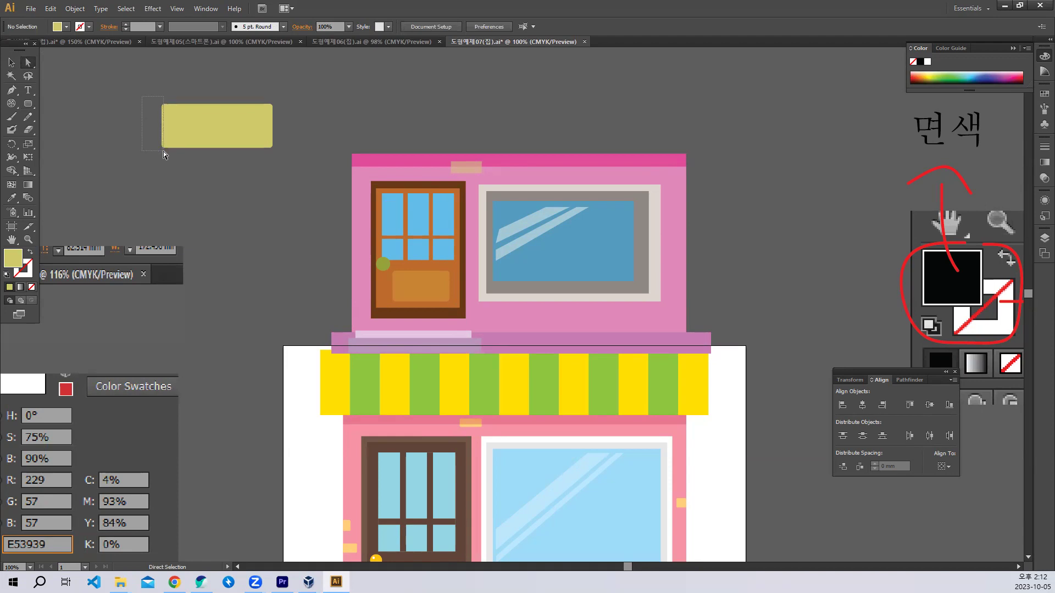
drag(163, 151, 163, 160)
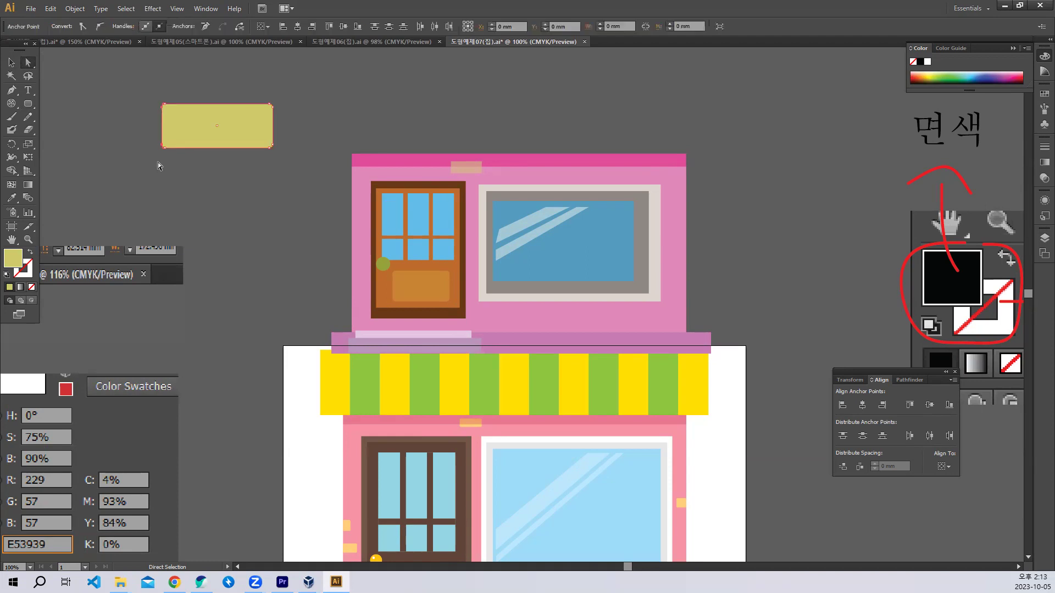
key(Delete)
Shrink the half-rounded rectangle to about 12 × 11 mm and place it on the wall's left edge beside the door
click(12, 63)
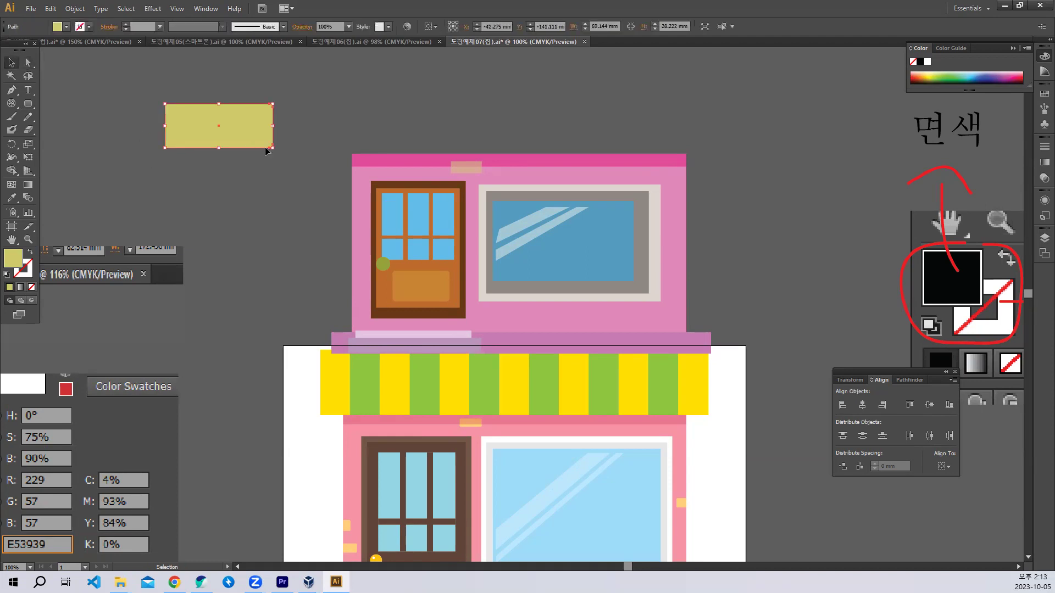
drag(272, 147, 362, 223)
key(ctrl+shift+a)
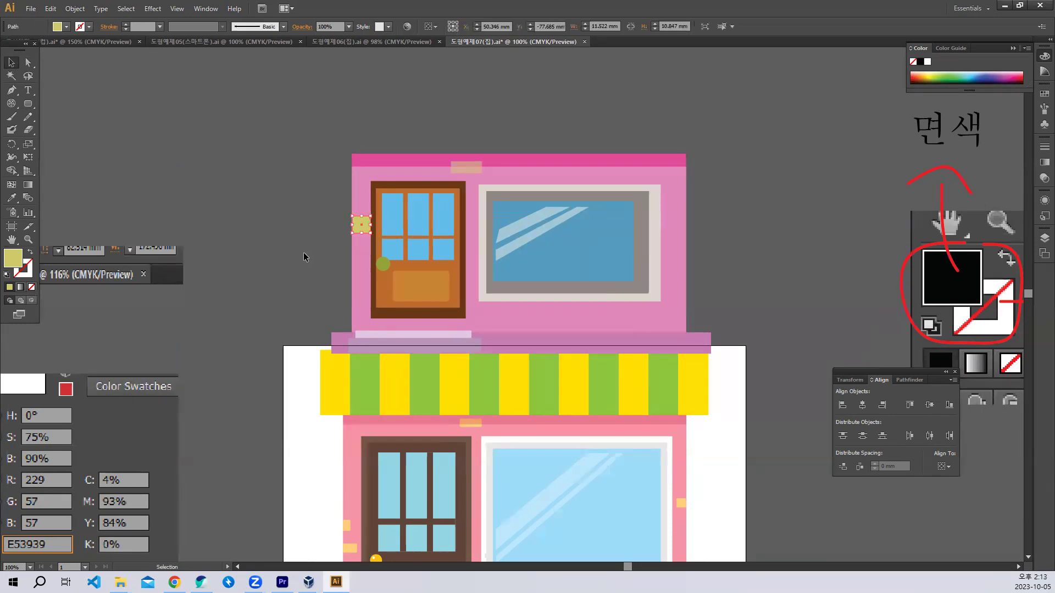
click(302, 213)
Draw small bricks about 10 × 7 mm, two on the wall's left edge and one on its right edge
drag(28, 104, 62, 100)
drag(352, 216, 367, 226)
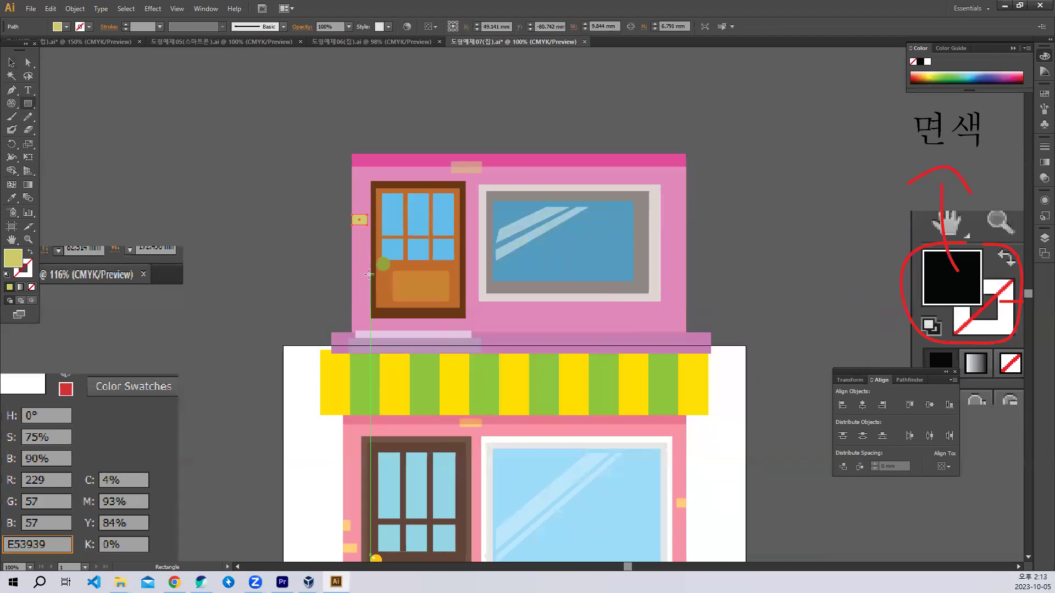
mouse_move(352, 270)
mouse_down()
mouse_move(409, 294)
mouse_move(367, 281)
mouse_up()
drag(671, 250, 686, 261)
click(11, 62)
click(275, 262)
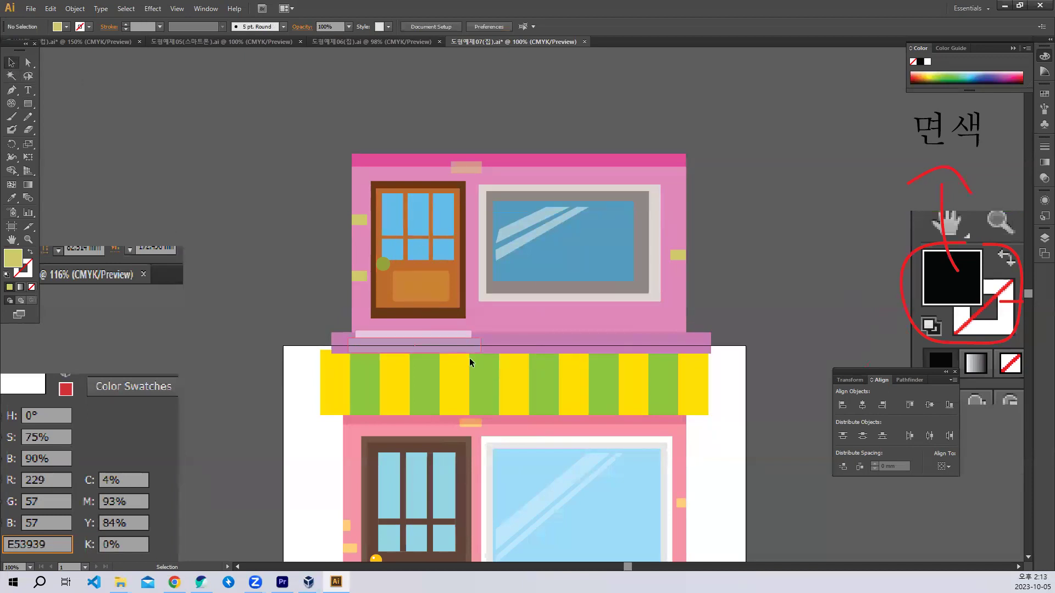
Draw a yellow stripe about 20 × 56 mm above the house and duplicate it side by side into a row of ten
drag(593, 434, 577, 310)
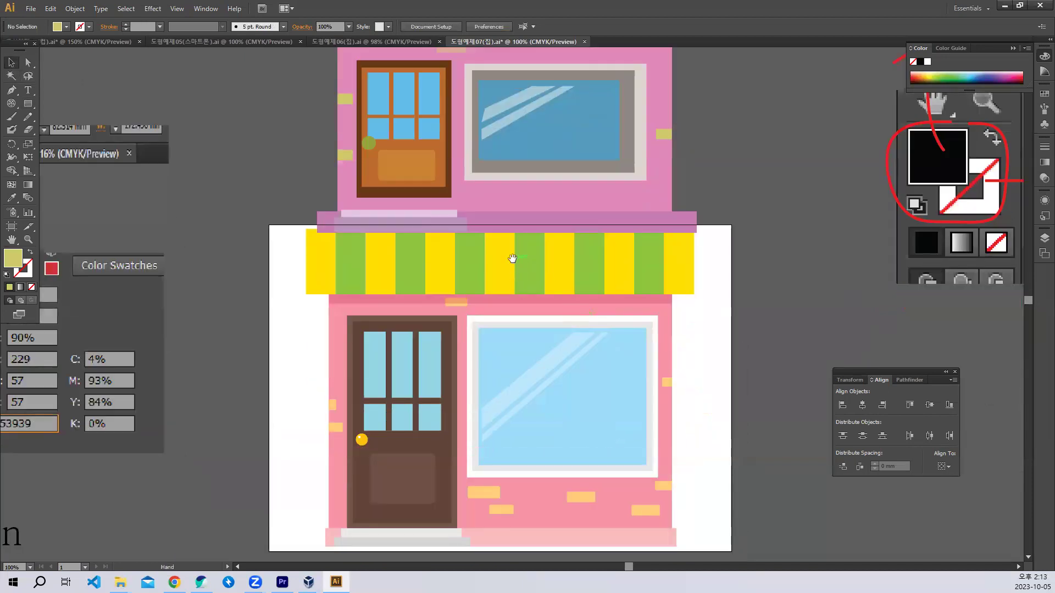
drag(512, 258, 515, 350)
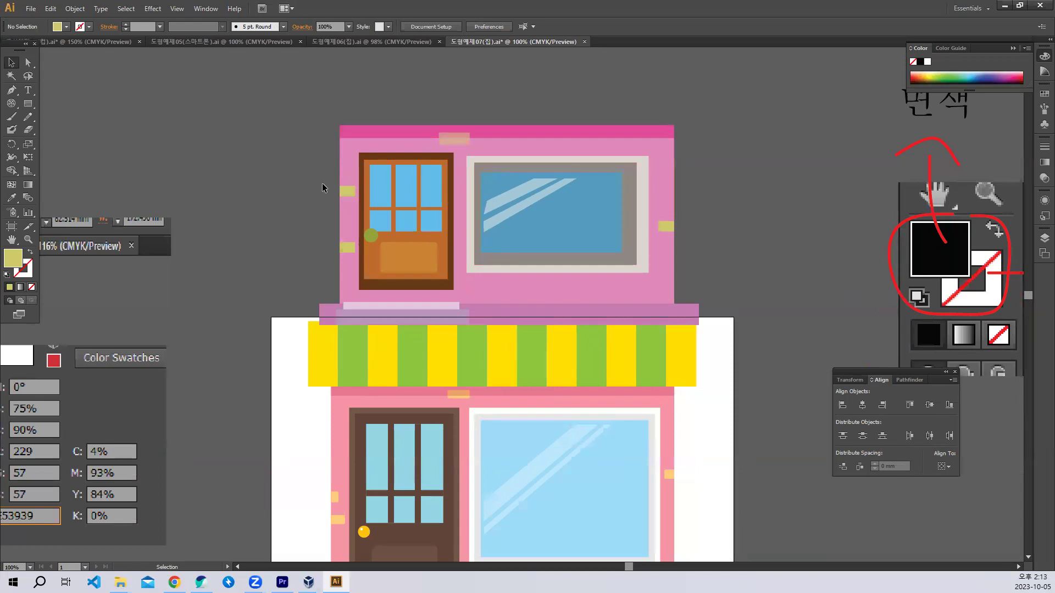
drag(322, 183, 349, 318)
click(28, 104)
mouse_move(284, 76)
mouse_down()
mouse_move(341, 160)
mouse_move(316, 163)
mouse_up()
click(11, 63)
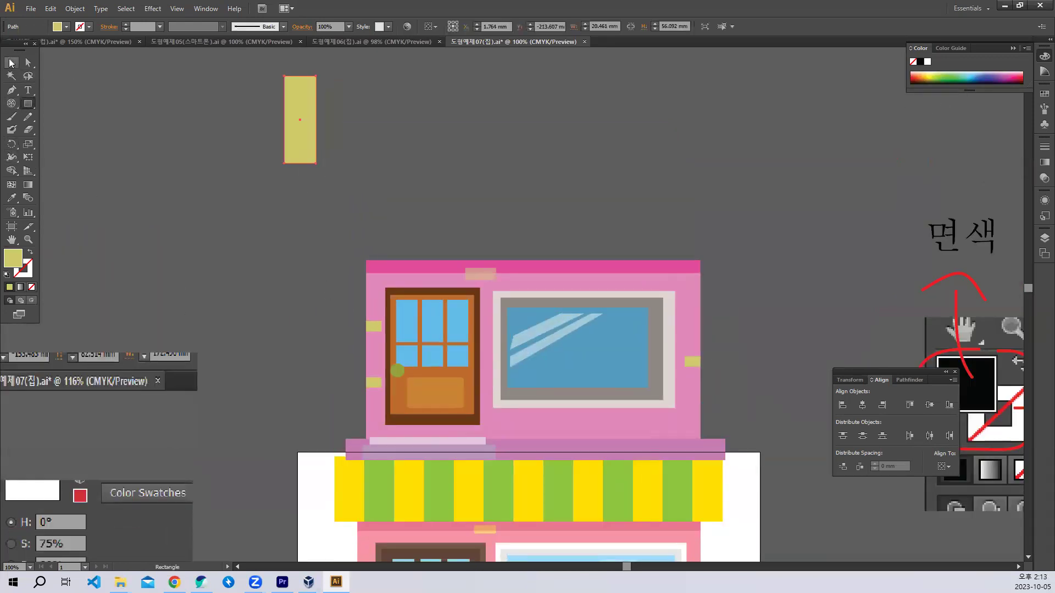
click(347, 153)
drag(301, 118, 332, 125)
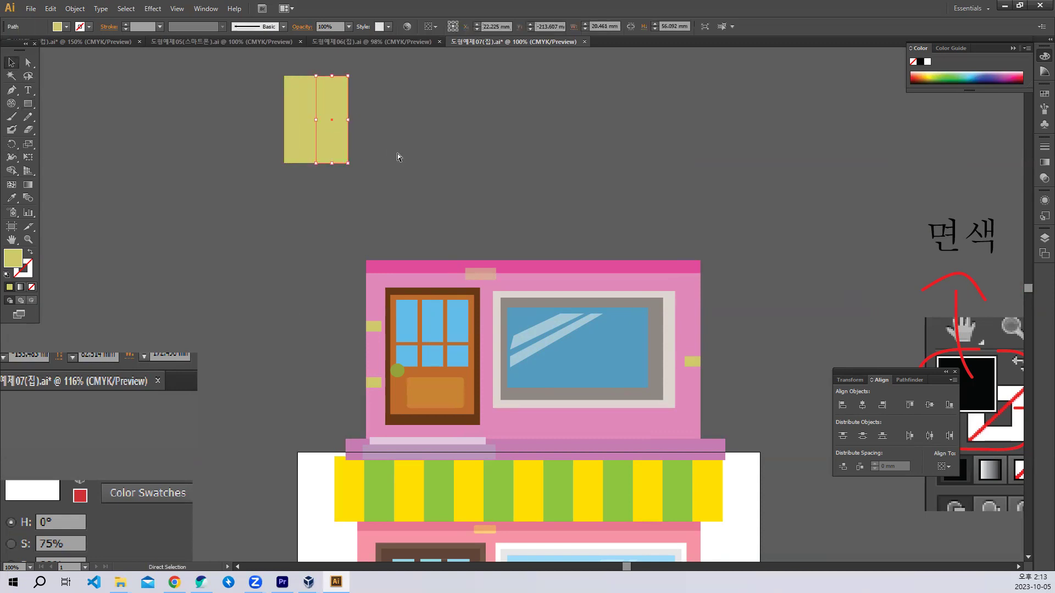
key(ctrl+d)
key(ctrl+d)
key(ctrl+d)
key(ctrl+d)
key(ctrl+d)
key(ctrl+d)
key(ctrl+d)
key(ctrl+d)
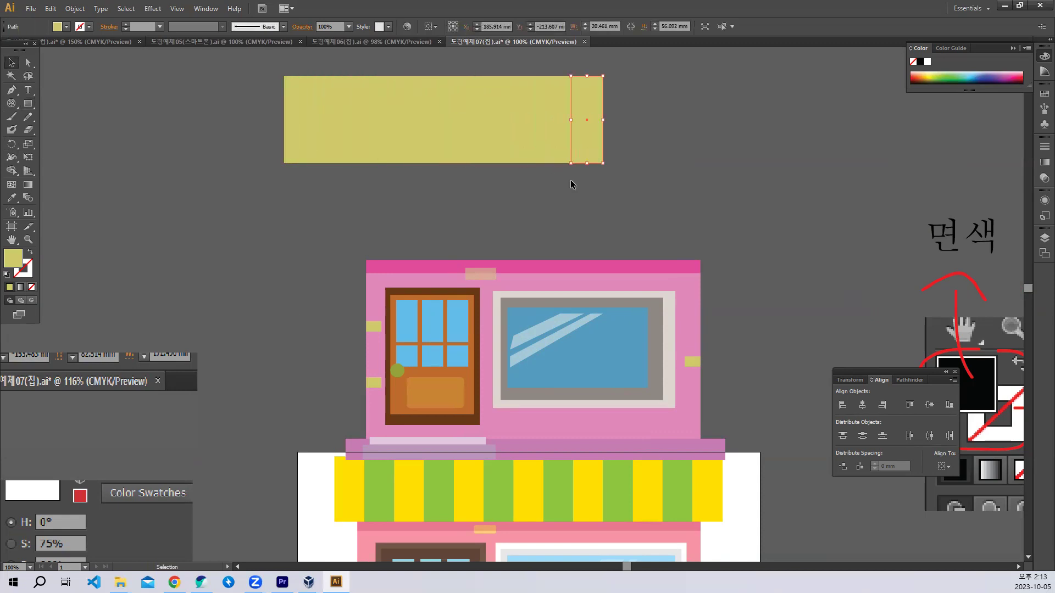
Delete the whole row of ten yellow stripes above the house
click(556, 221)
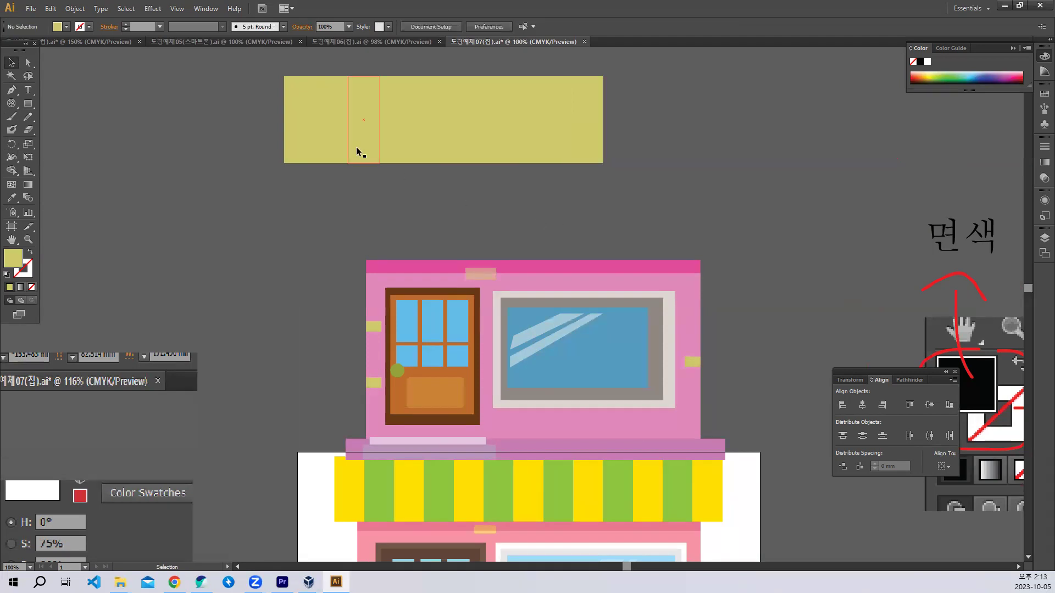
click(325, 130)
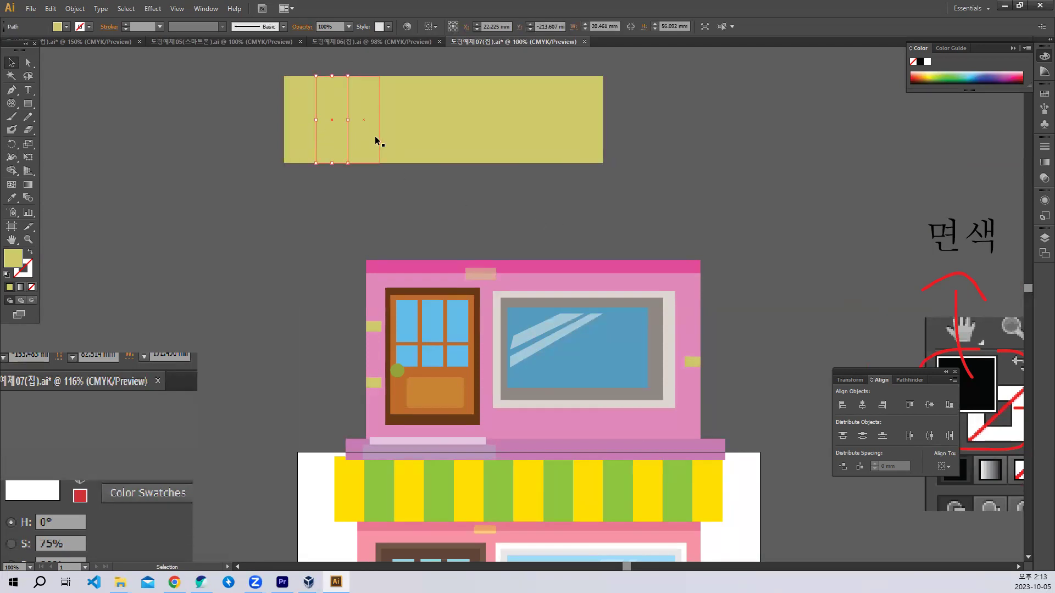
drag(229, 77, 607, 160)
key(Delete)
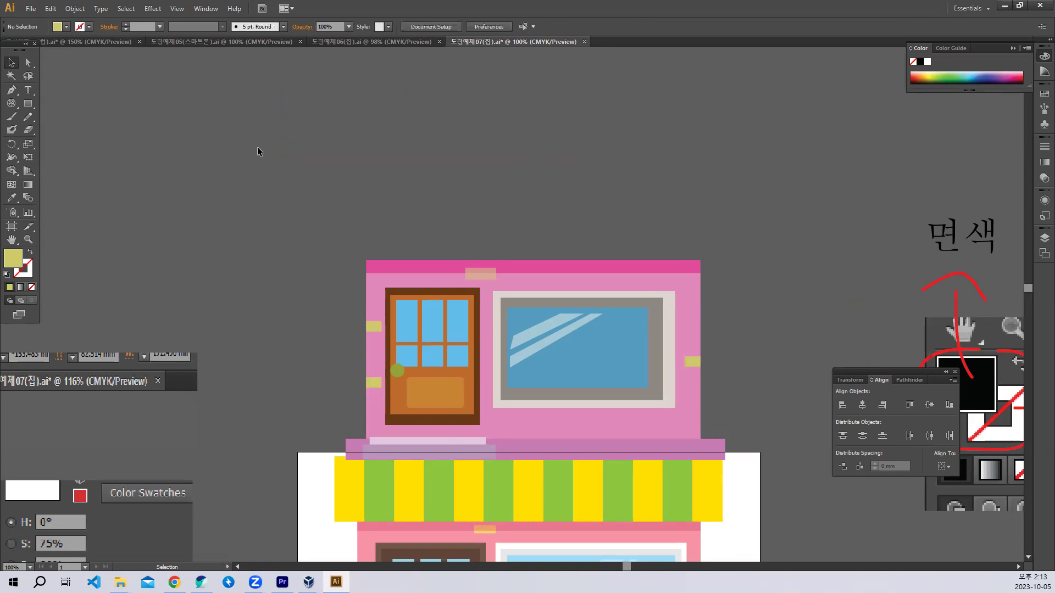
Draw an awning stripe about 22 × 55 mm above the house and fill it with a slightly lighter muted yellow
click(28, 103)
drag(291, 94, 326, 179)
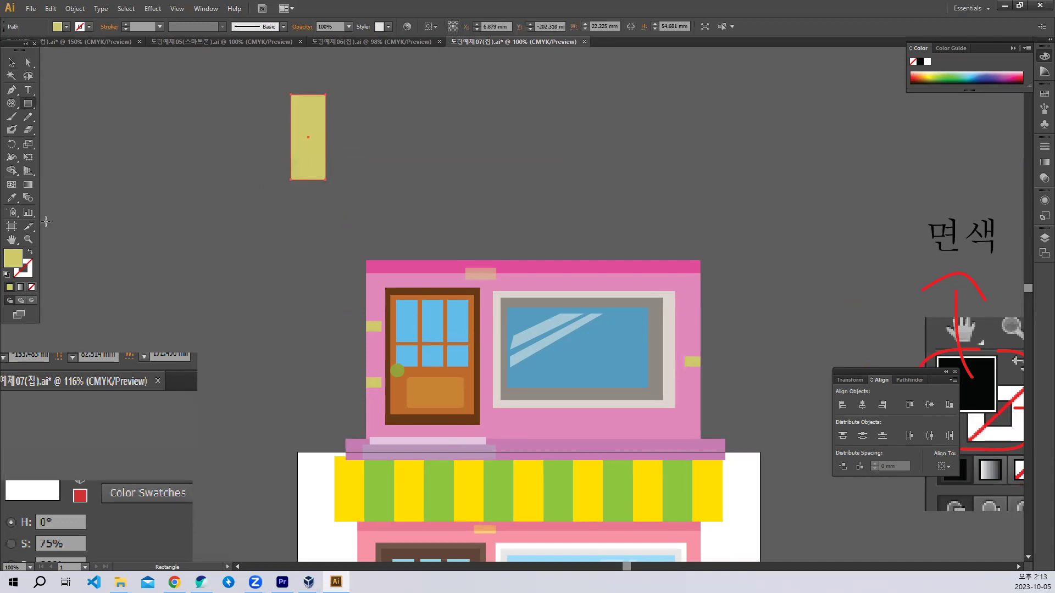
double_click(9, 254)
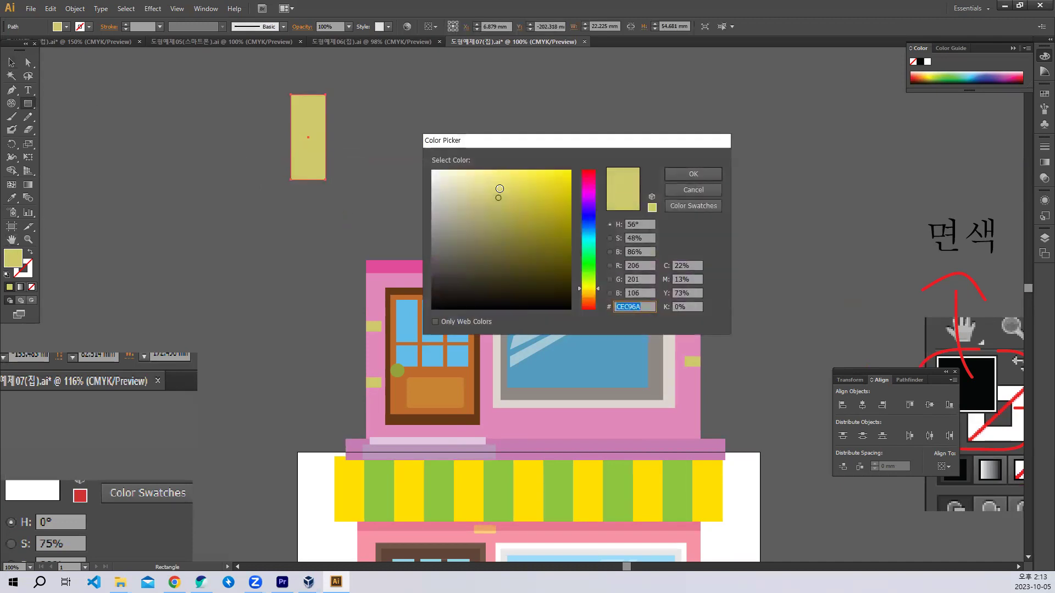
click(694, 173)
key(v)
click(281, 127)
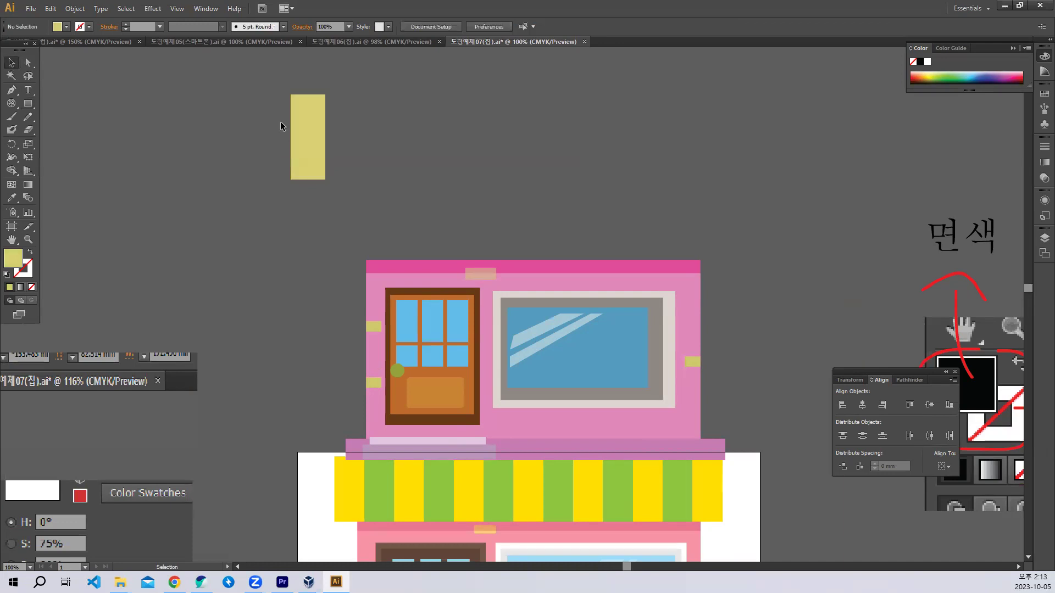
Duplicate the yellow stripe directly against its right side and fill the copy with green
drag(313, 134, 348, 137)
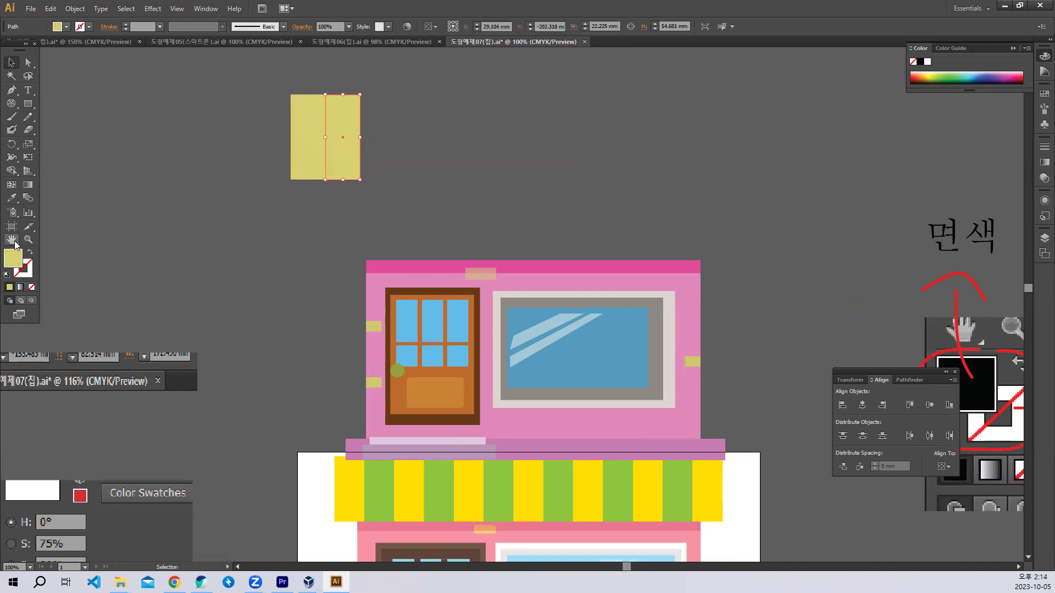
double_click(15, 257)
click(588, 258)
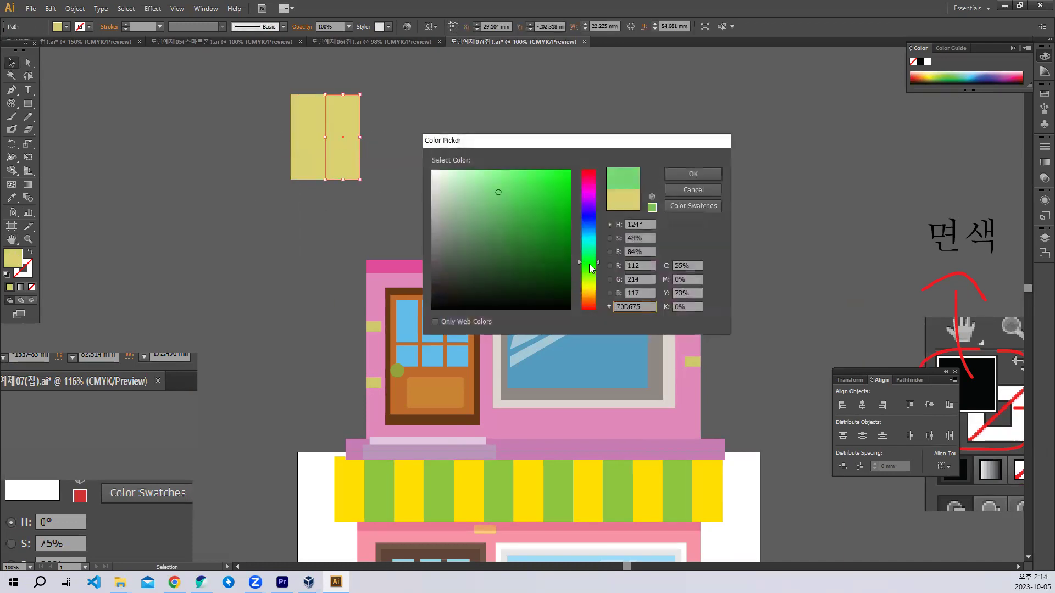
click(694, 174)
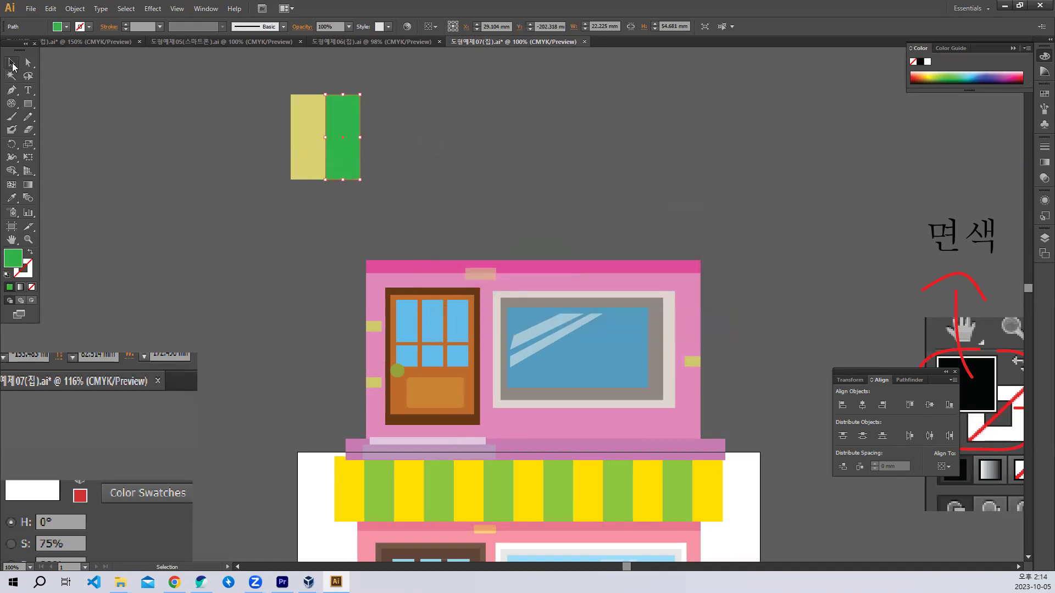
click(226, 164)
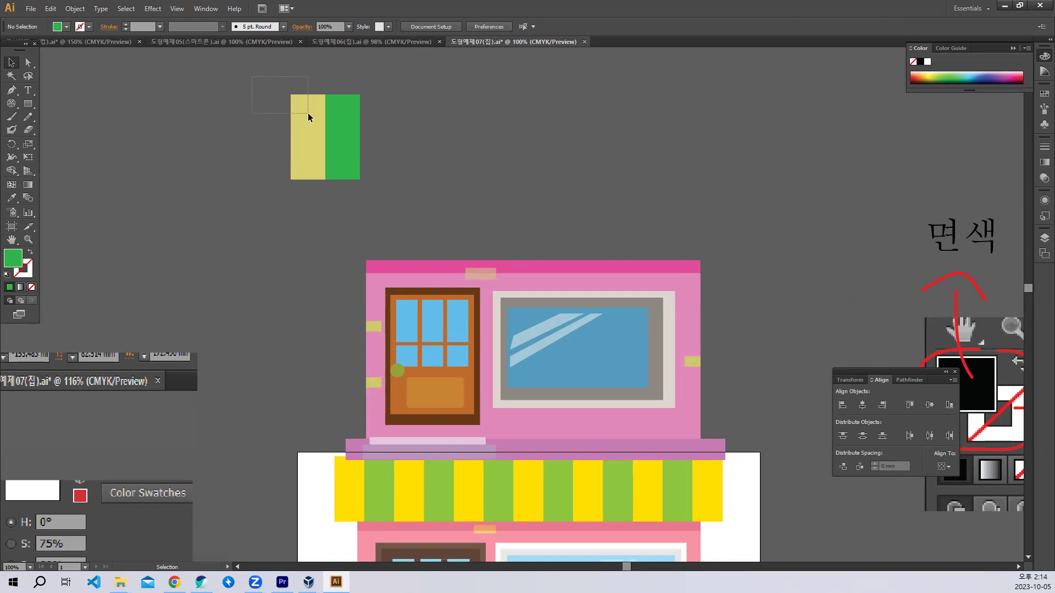
Duplicate the yellow and green pair side by side into a row of twelve stripes and place the row atop the house as an awning
drag(305, 88, 372, 158)
drag(347, 114, 412, 128)
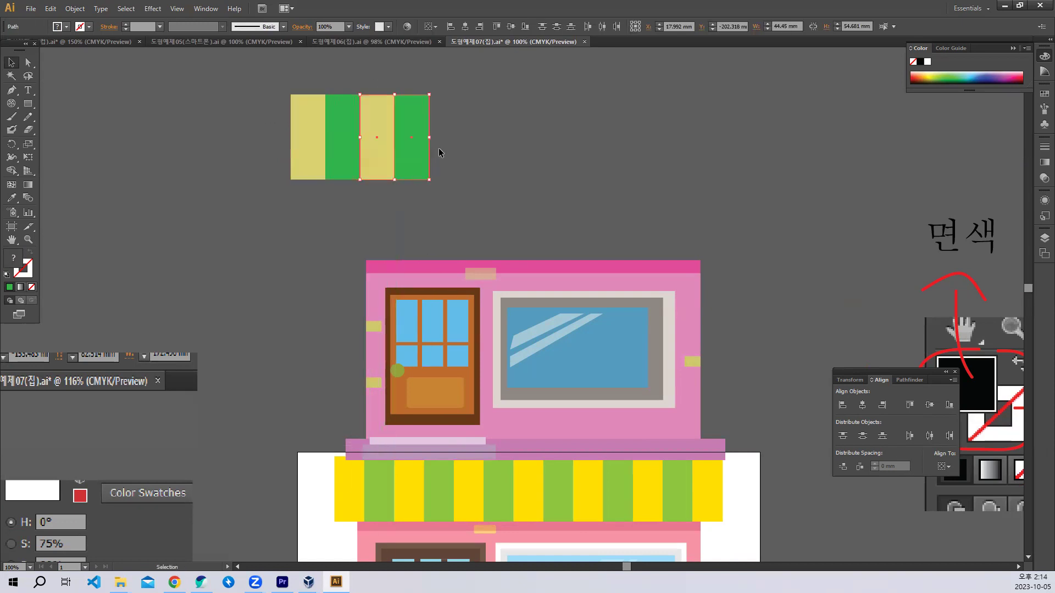
key(ctrl+d)
key(ctrl+d)
key(ctrl+d)
key(ctrl+d)
drag(740, 226, 316, 110)
drag(577, 141, 610, 222)
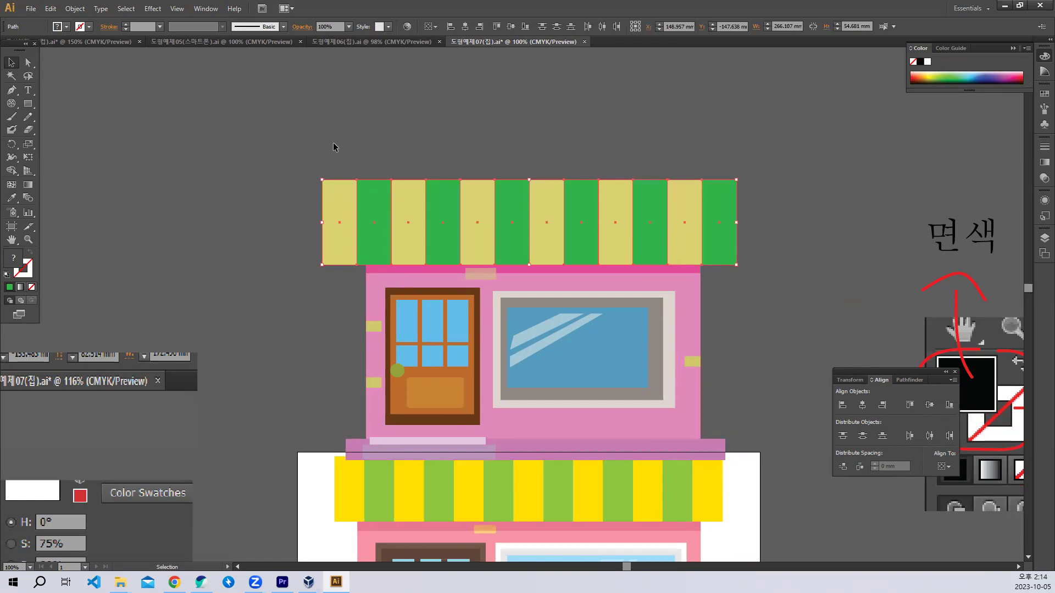
Copy the awning's first yellow stripe to the space above and duplicate it side by side into a row of eight
scroll(342, 165, up, 2)
drag(344, 266, 380, 134)
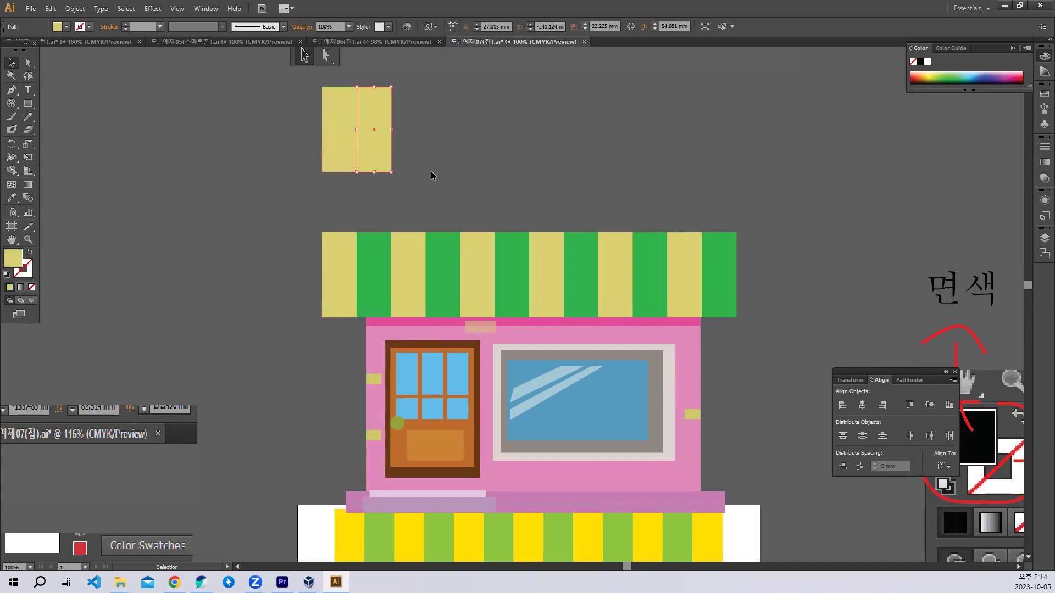
key(ctrl+d)
key(ctrl+d)
key(ctrl+d)
key(ctrl+d)
key(ctrl+d)
key(ctrl+d)
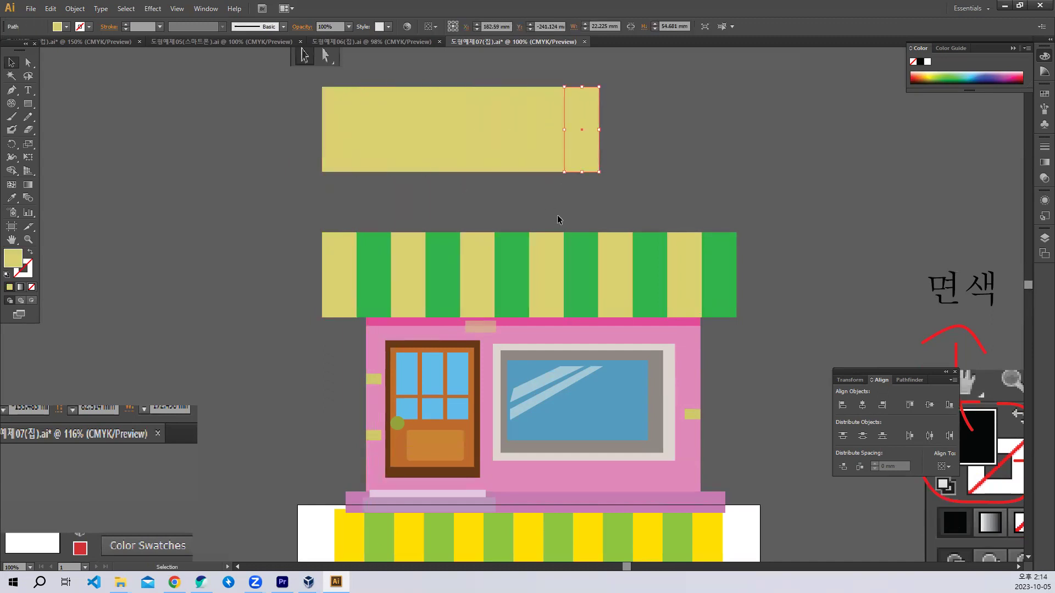
Delete the row of eight plain yellow stripes above the awning
click(358, 173)
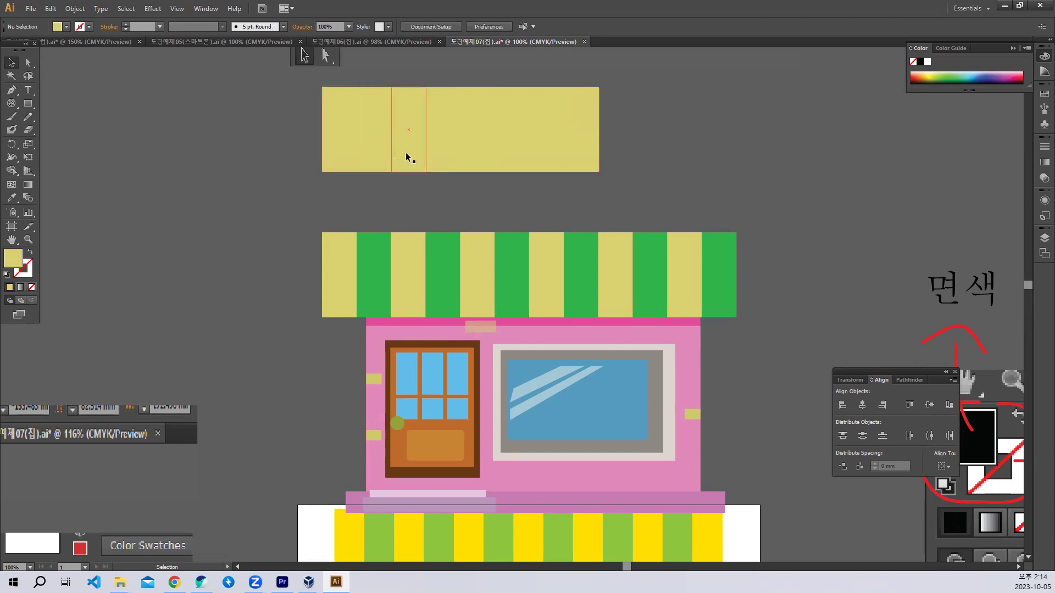
drag(630, 169, 289, 134)
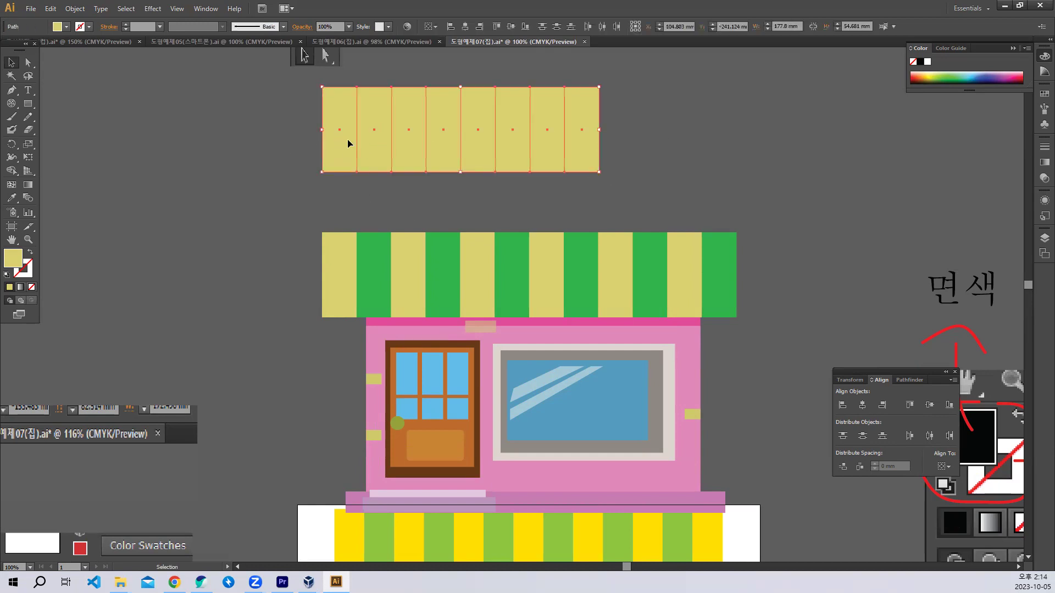
key(Delete)
scroll(587, 251, down, 8)
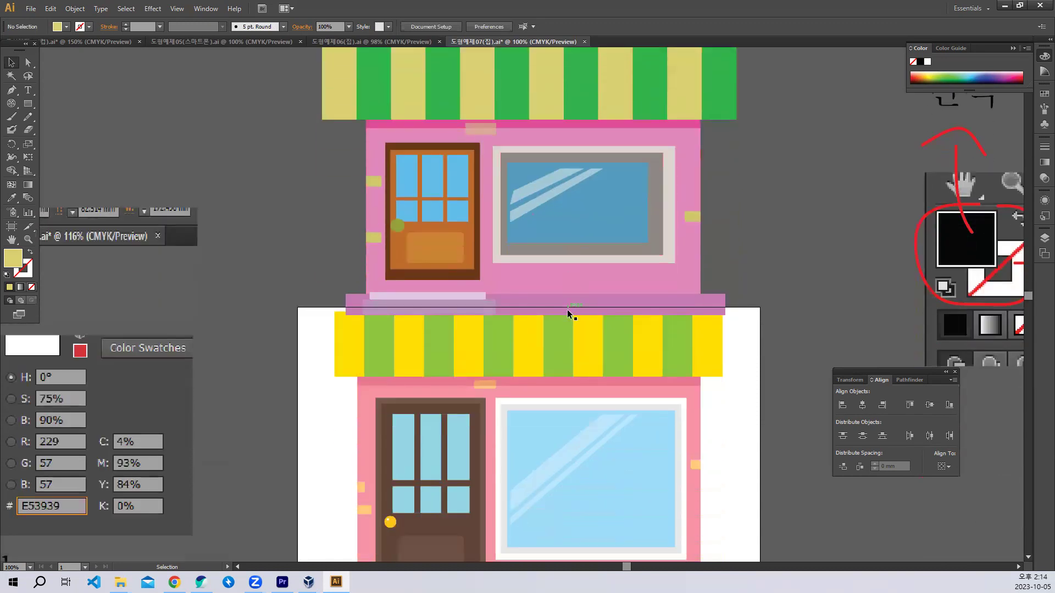
scroll(536, 333, up, 5)
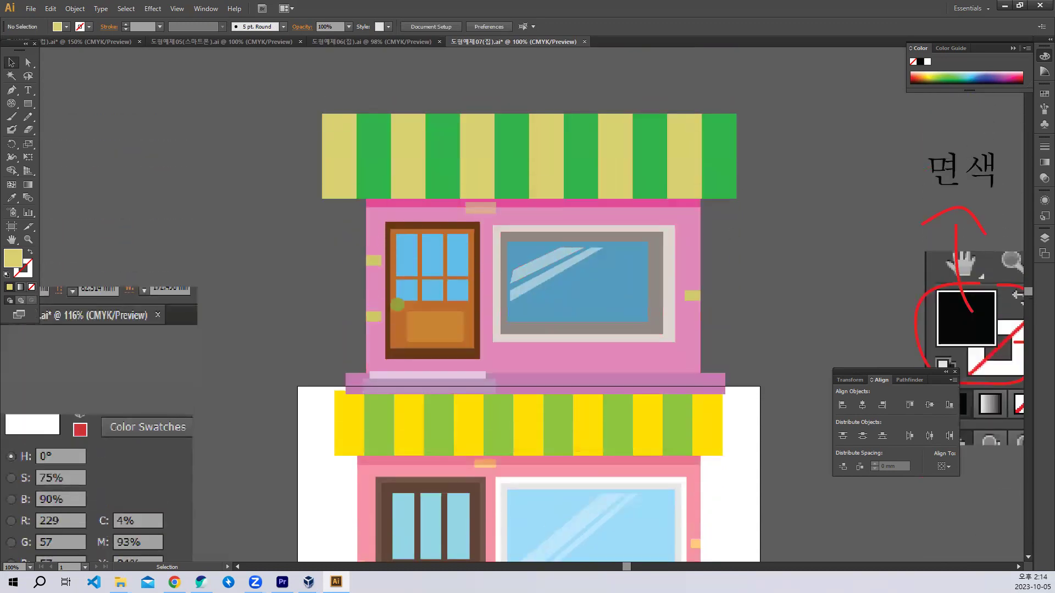